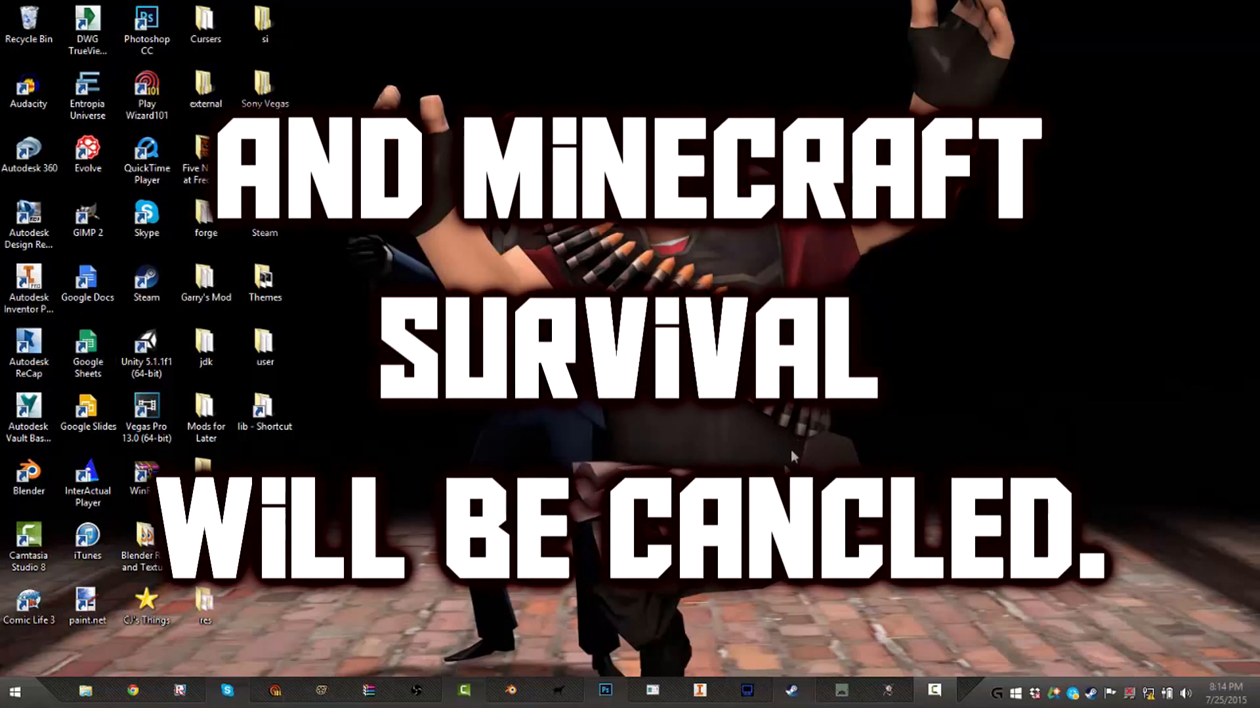
# Step: Switch to Photoshop and start a new document named Shatterdpixel
pyautogui.click(605, 690)
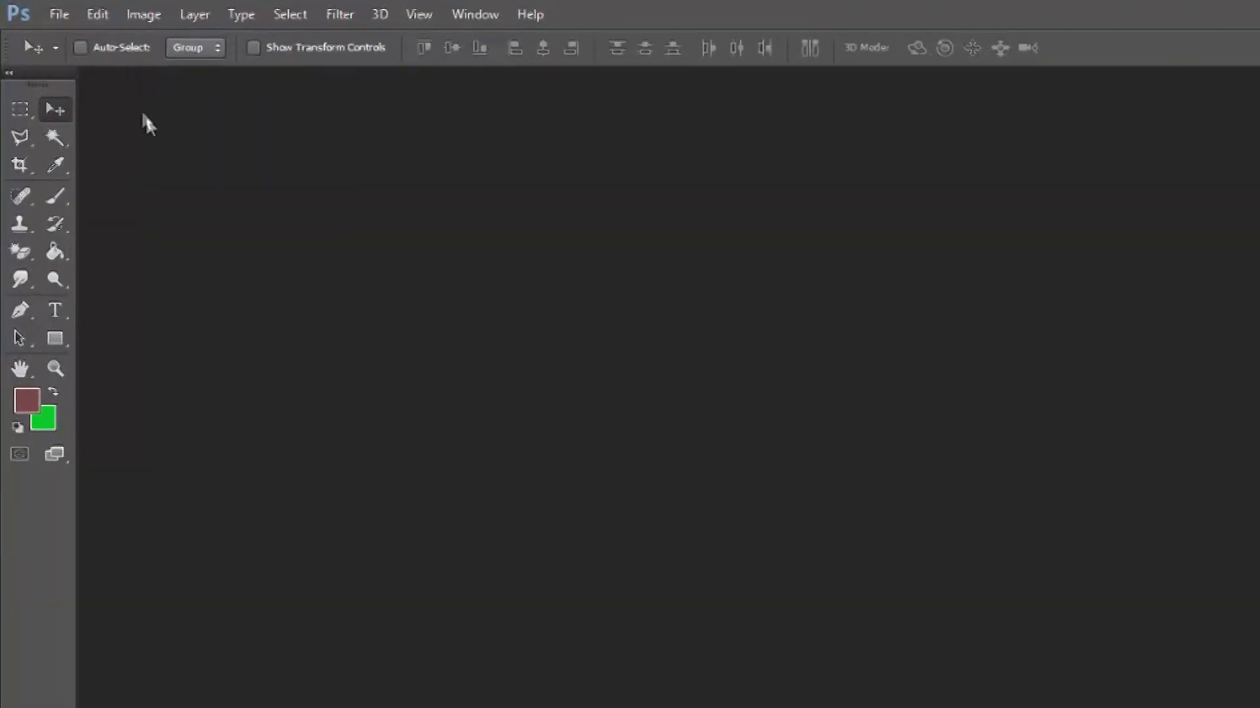
pyautogui.click(95, 25)
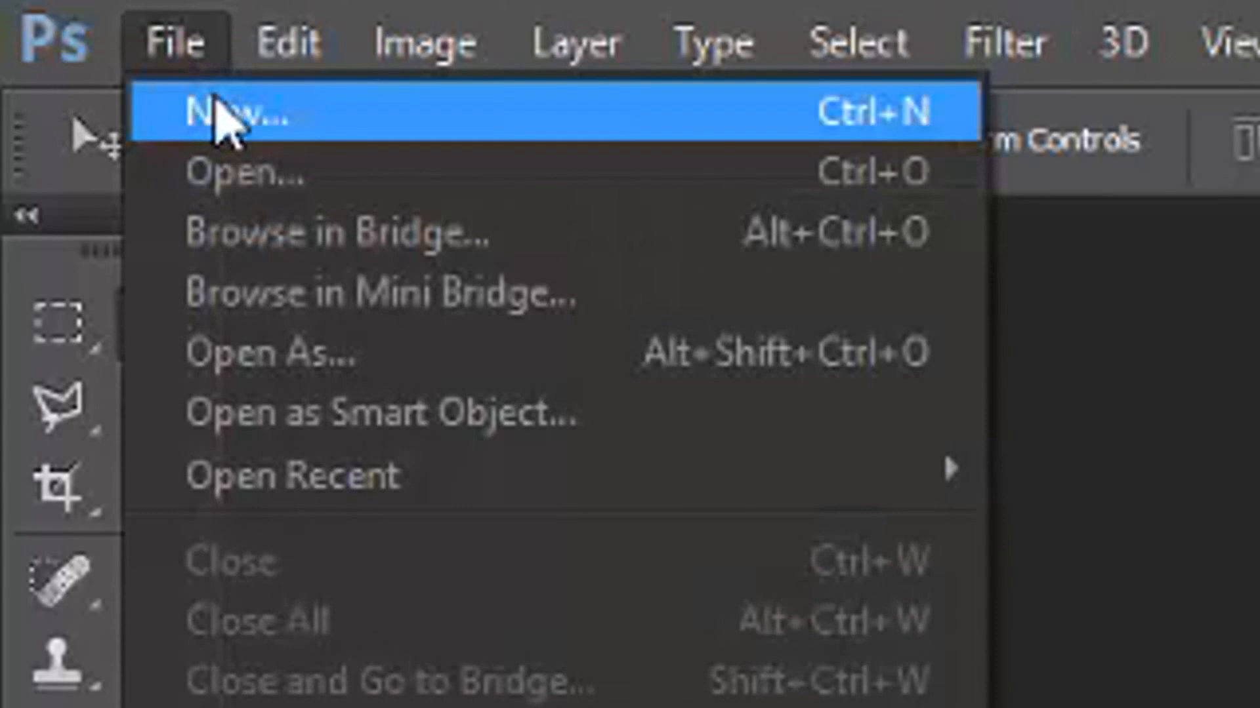
pyautogui.click(105, 43)
pyautogui.click(599, 165)
pyautogui.press('BackSpace')
pyautogui.press('BackSpace')
pyautogui.press('BackSpace')
pyautogui.press('BackSpace')
pyautogui.press('BackSpace')
pyautogui.press('BackSpace')
pyautogui.press('BackSpace')
pyautogui.press('BackSpace')
pyautogui.press('BackSpace')
pyautogui.press('BackSpace')
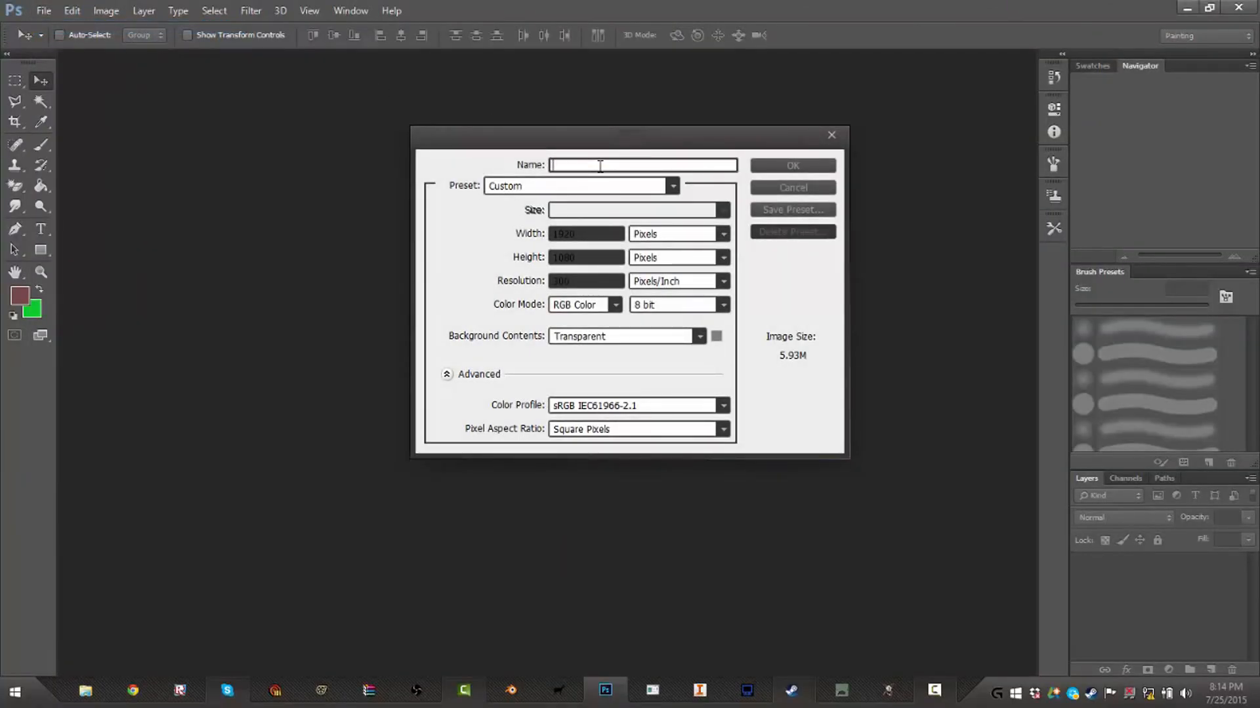
pyautogui.write('Shatterdpa')
pyautogui.press('BackSpace')
pyautogui.write('ixel')
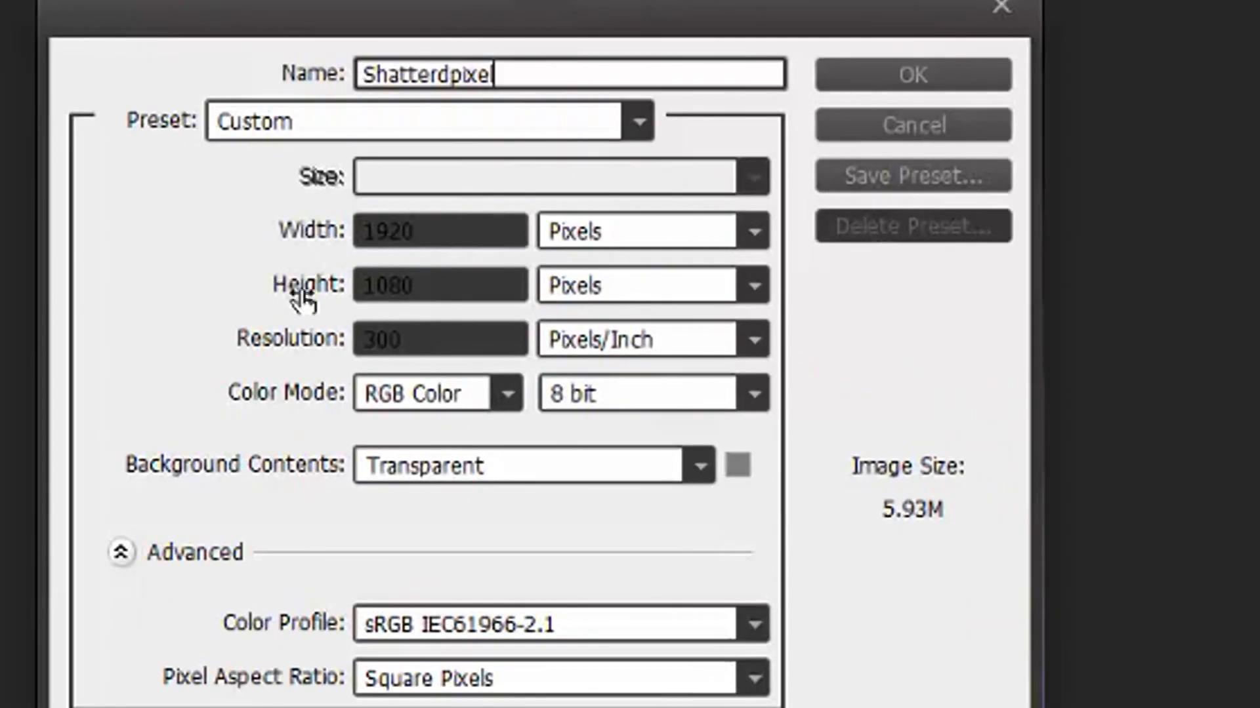
# Step: Set the new document's width to 1280 pixels and its height to 720 pixels
pyautogui.click(442, 220)
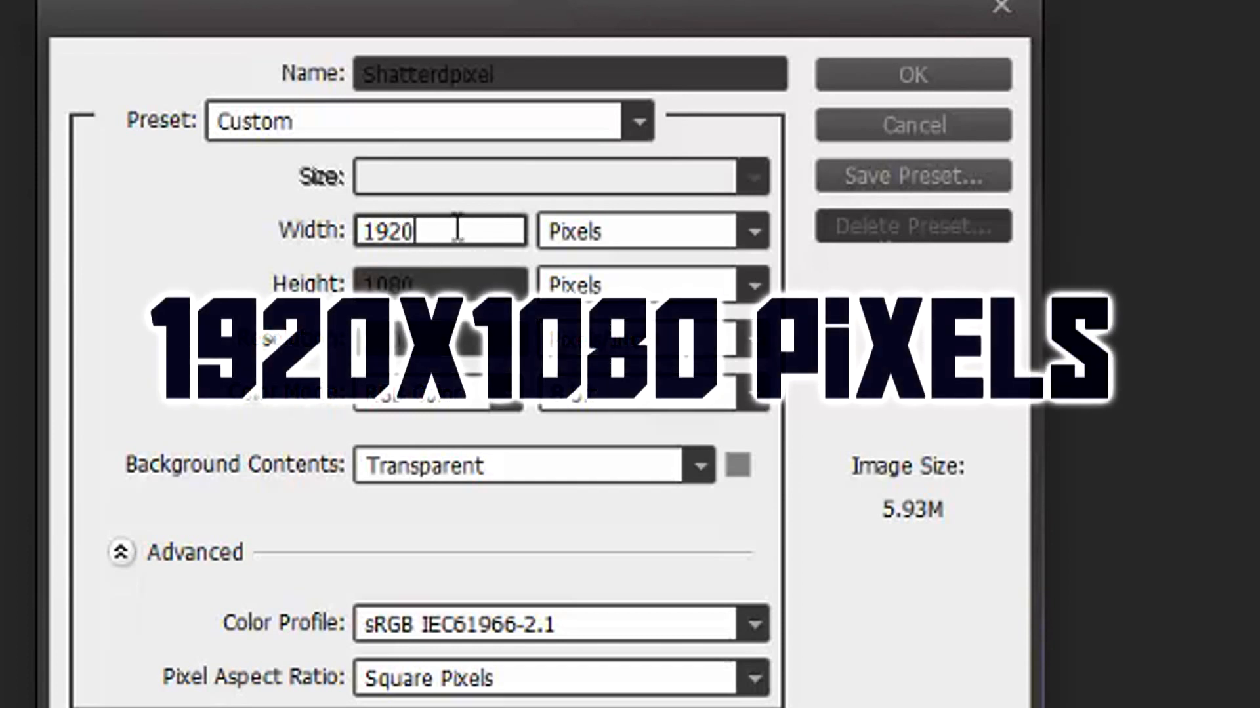
pyautogui.click(442, 279)
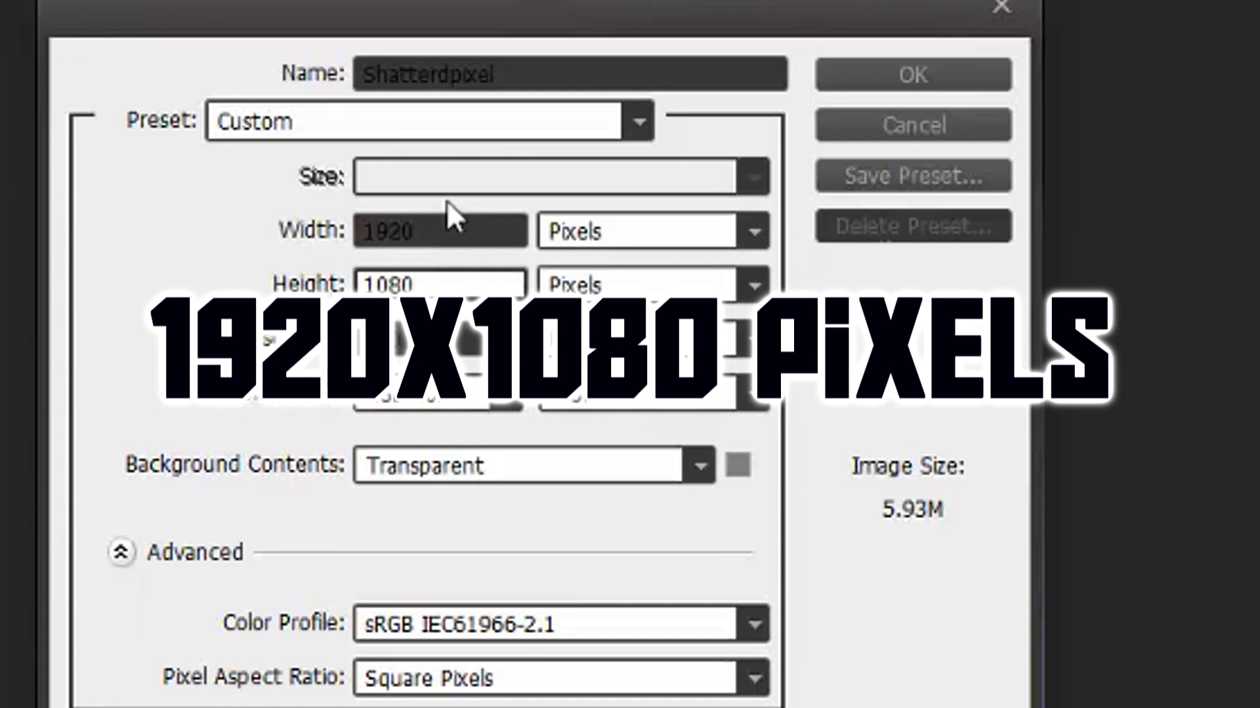
pyautogui.click(426, 233)
pyautogui.press('BackSpace')
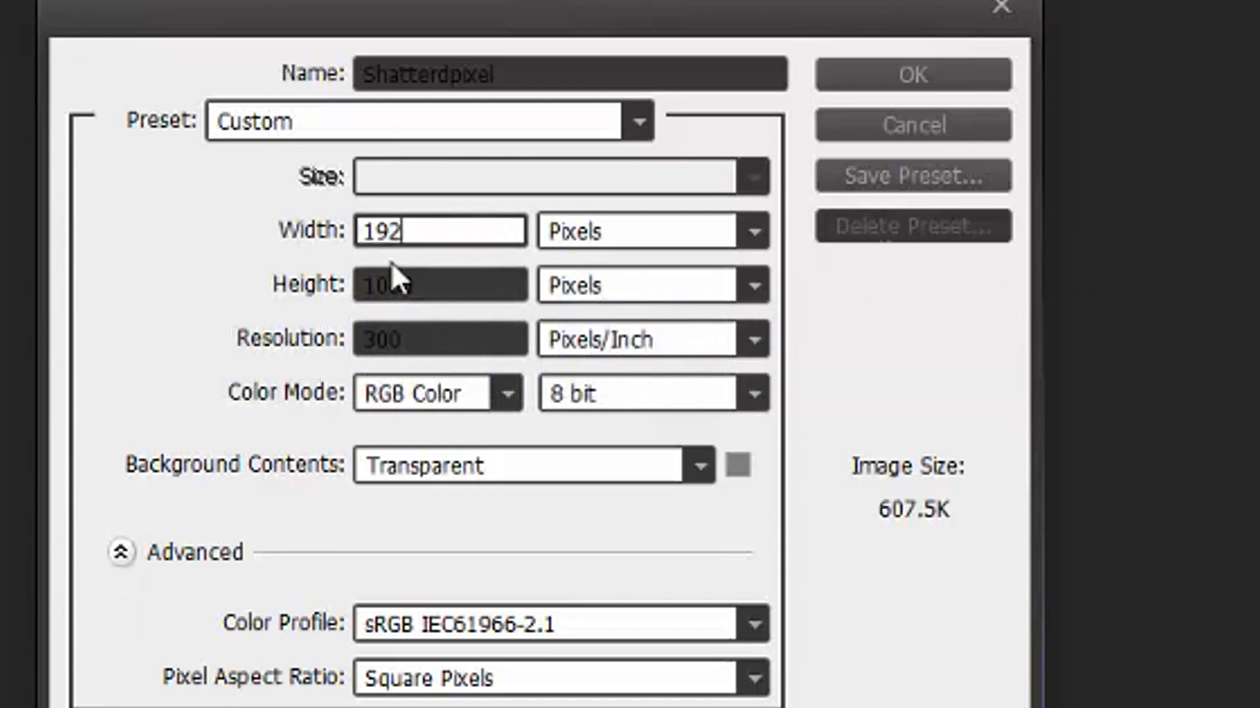
pyautogui.press('BackSpace')
pyautogui.press('BackSpace')
pyautogui.press('BackSpace')
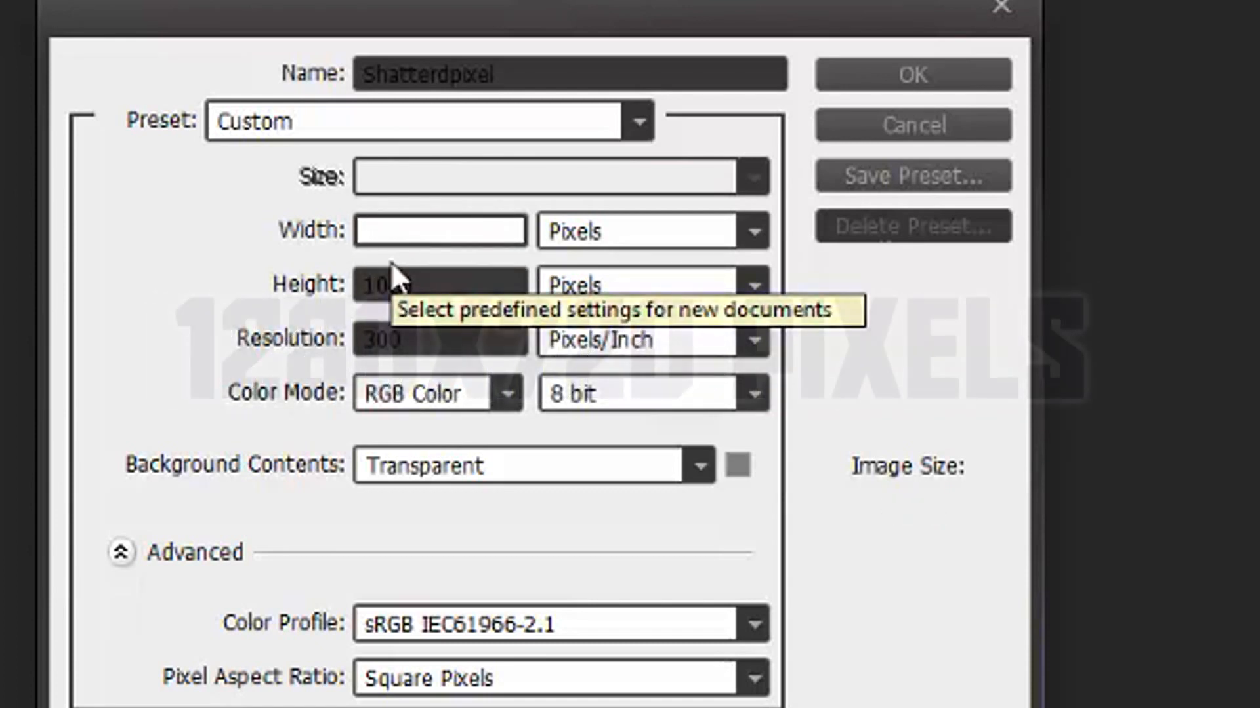
pyautogui.write('1280')
pyautogui.press('Tab')
pyautogui.press('Tab')
pyautogui.press('BackSpace')
pyautogui.write('720')
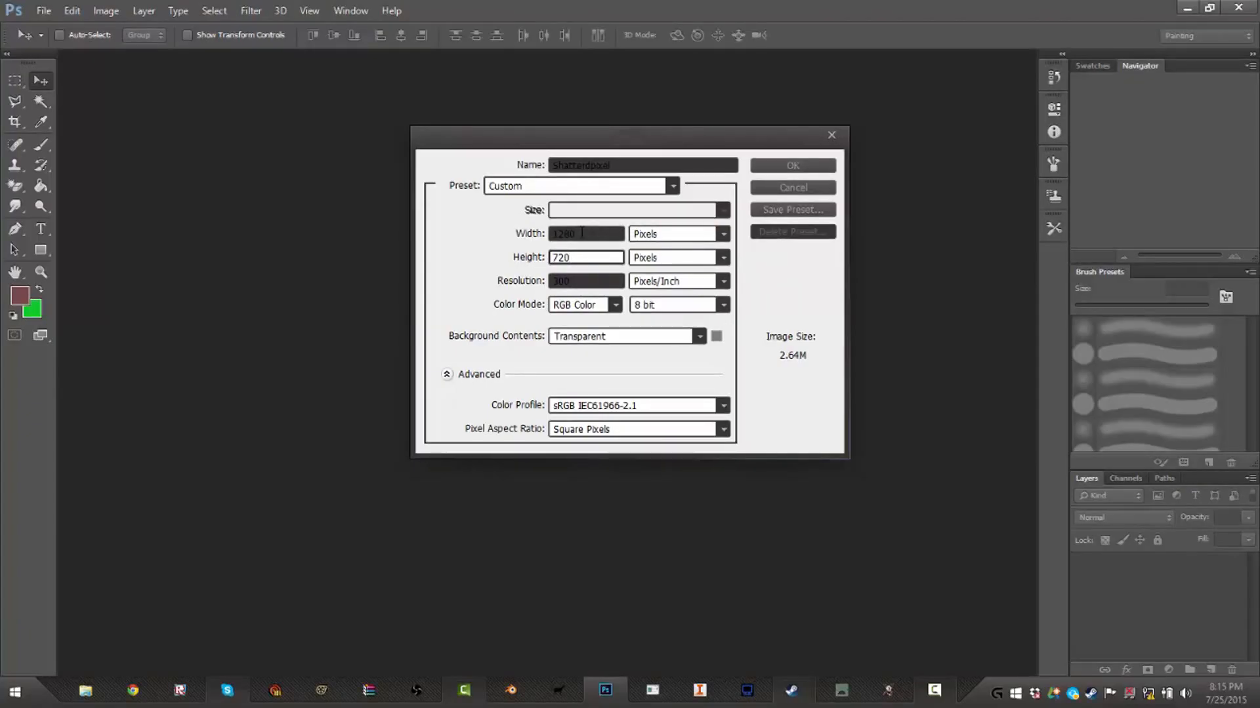
# Step: Set the new document's height to 1080 pixels and its width to 1920 pixels
pyautogui.doubleClick(581, 233)
pyautogui.press('BackSpace')
pyautogui.press('Tab')
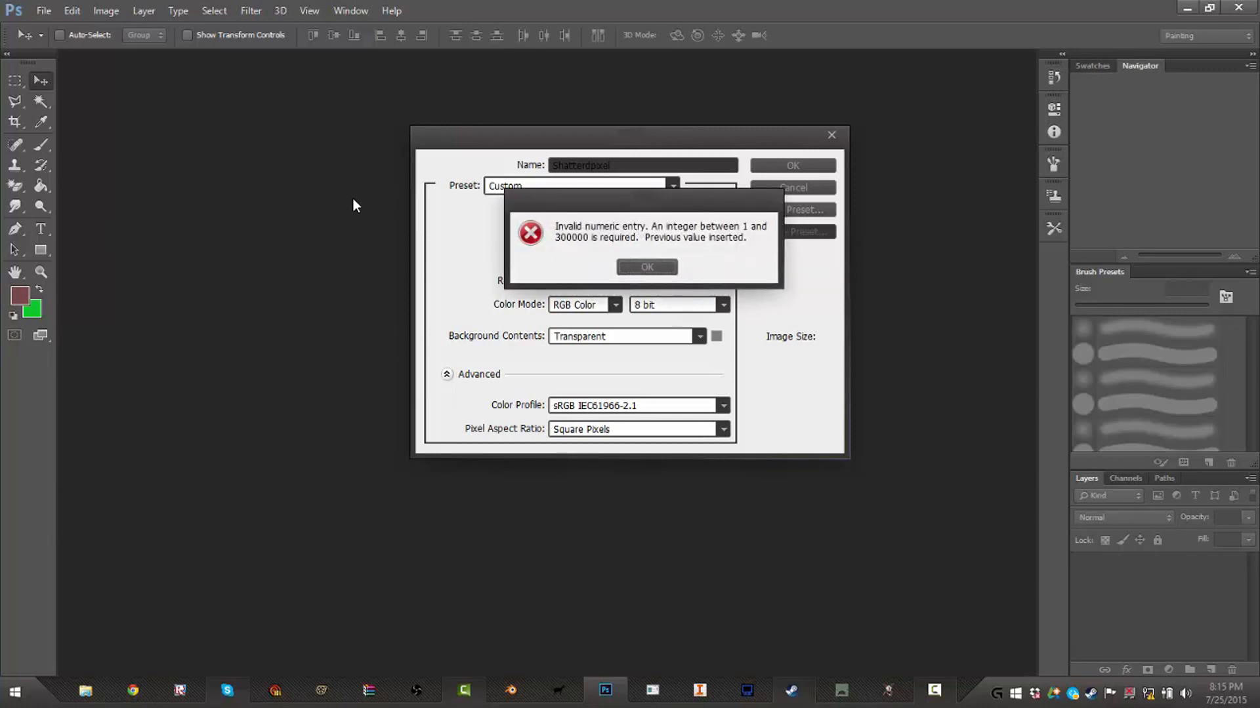
pyautogui.click(641, 267)
pyautogui.doubleClick(595, 256)
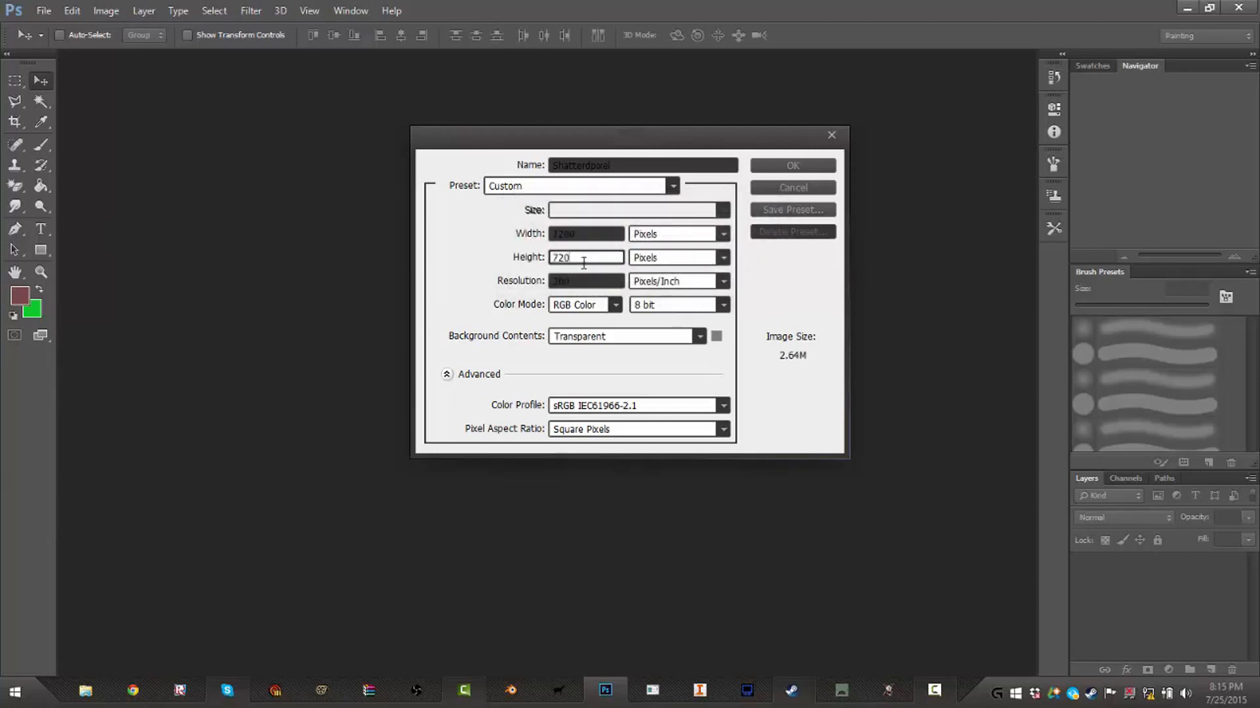
pyautogui.press('BackSpace')
pyautogui.write('1080')
pyautogui.click(582, 227)
pyautogui.press('BackSpace')
pyautogui.press('BackSpace')
pyautogui.press('BackSpace')
pyautogui.press('BackSpace')
pyautogui.write('1920')
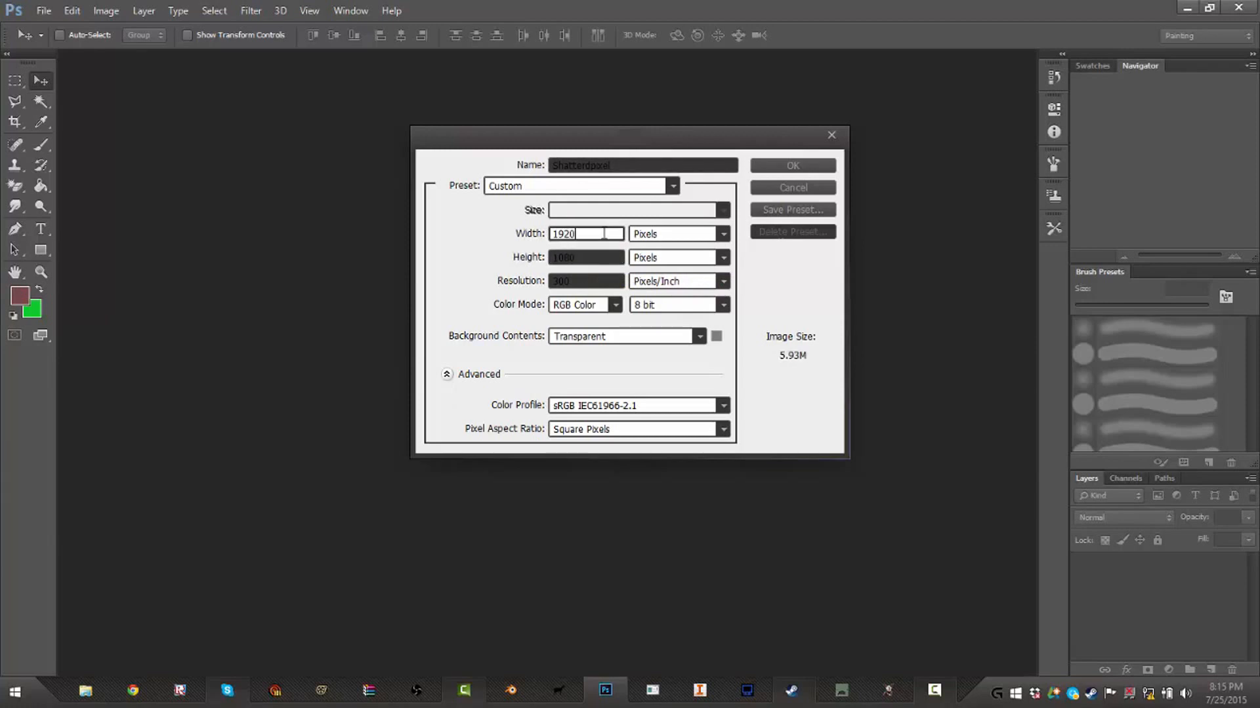
# Step: Choose Transparent as the background contents and create the document
pyautogui.click(698, 337)
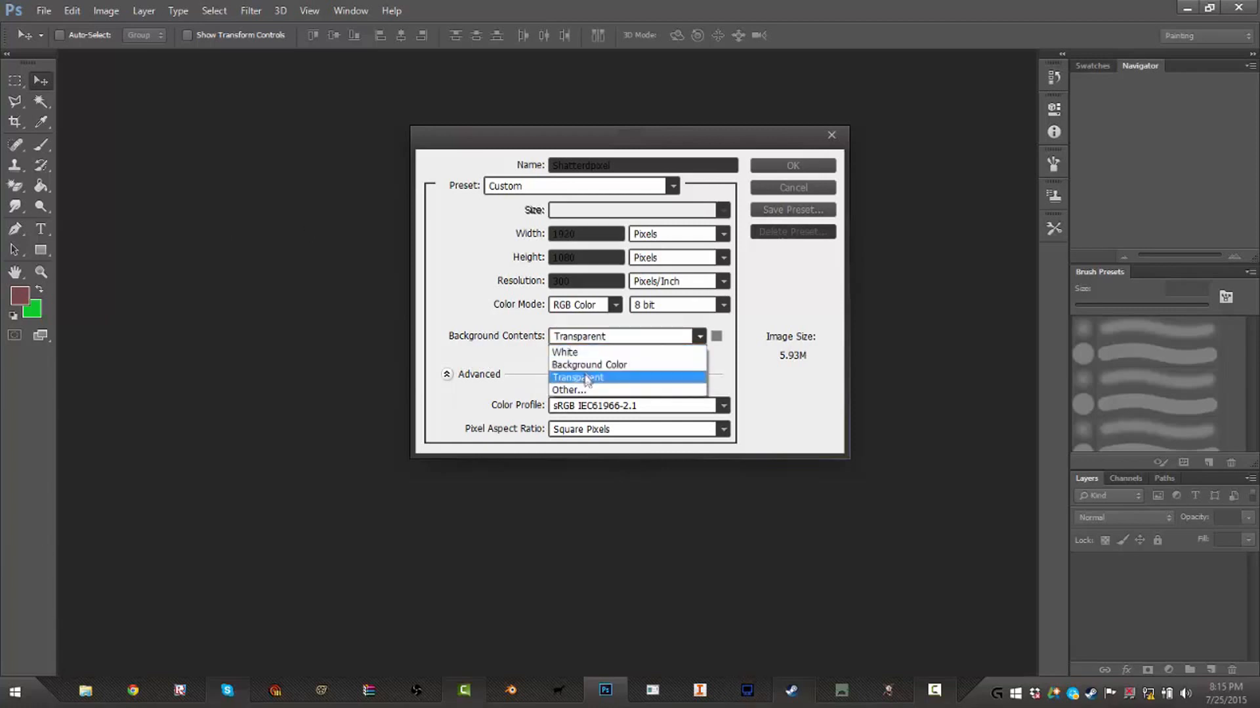
pyautogui.click(749, 342)
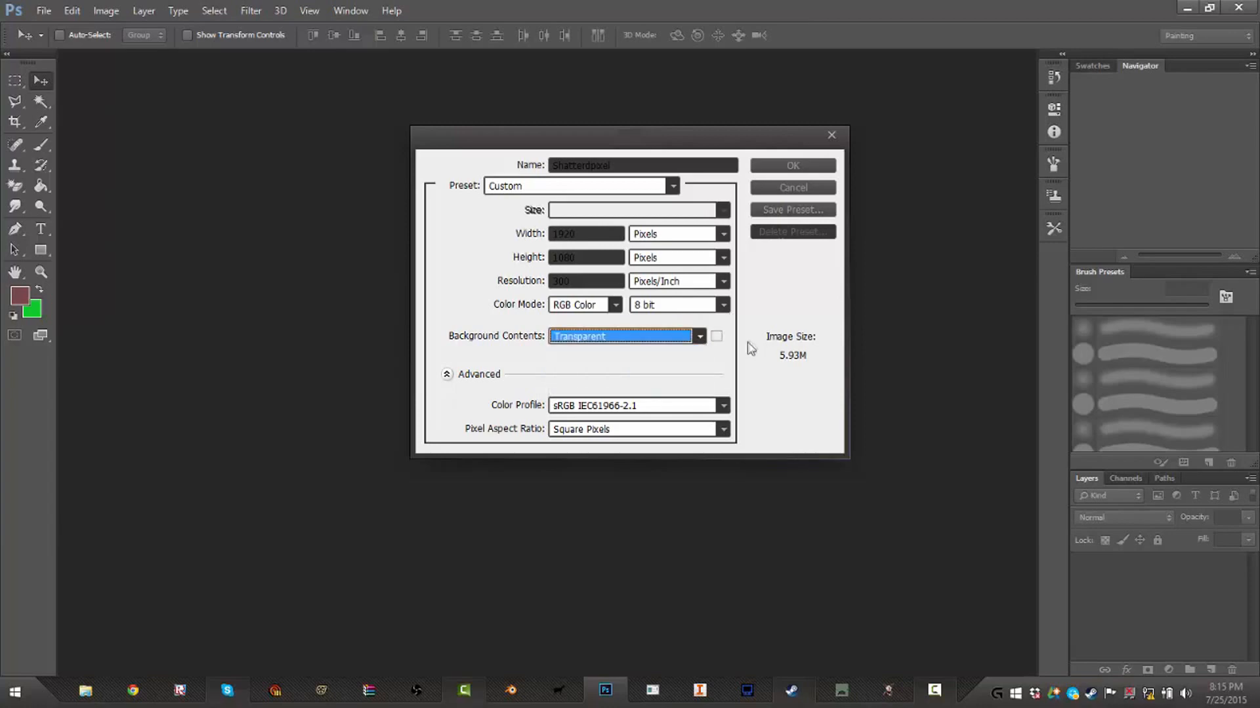
pyautogui.click(801, 166)
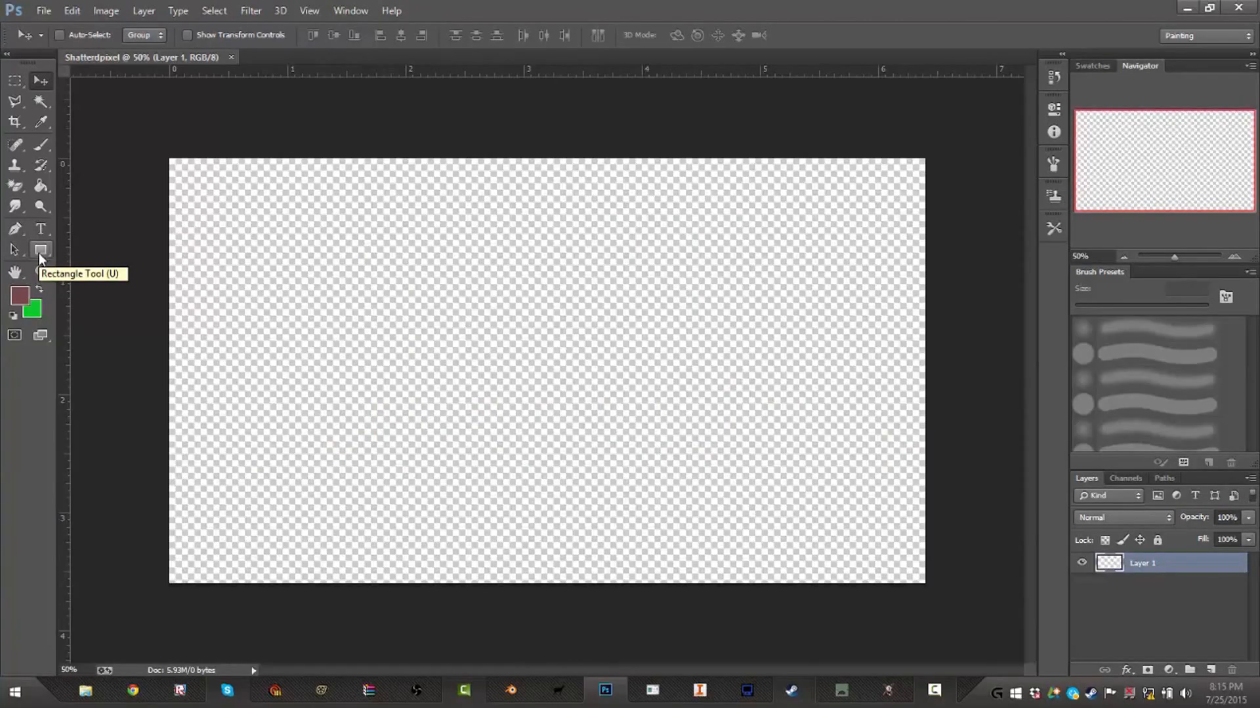
# Step: Draw a green rectangle about 2148 × 1212 px over the whole canvas and rasterize its layer
pyautogui.click(38, 252)
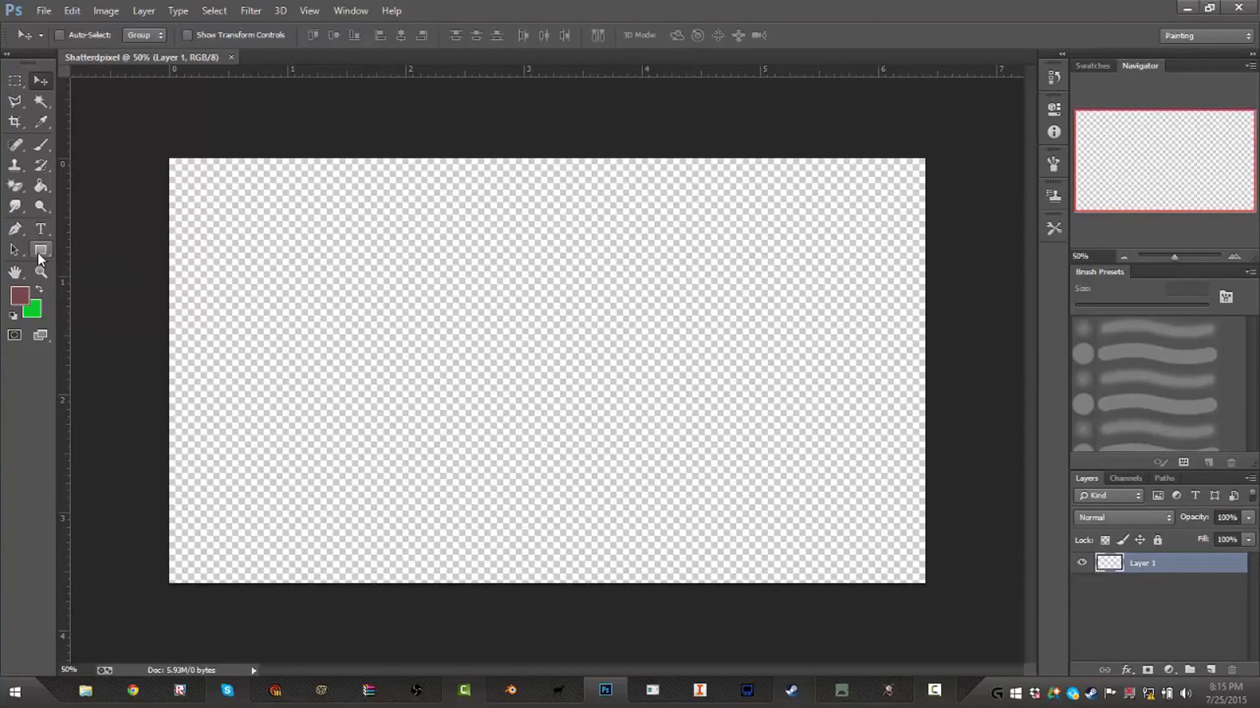
pyautogui.click(40, 289)
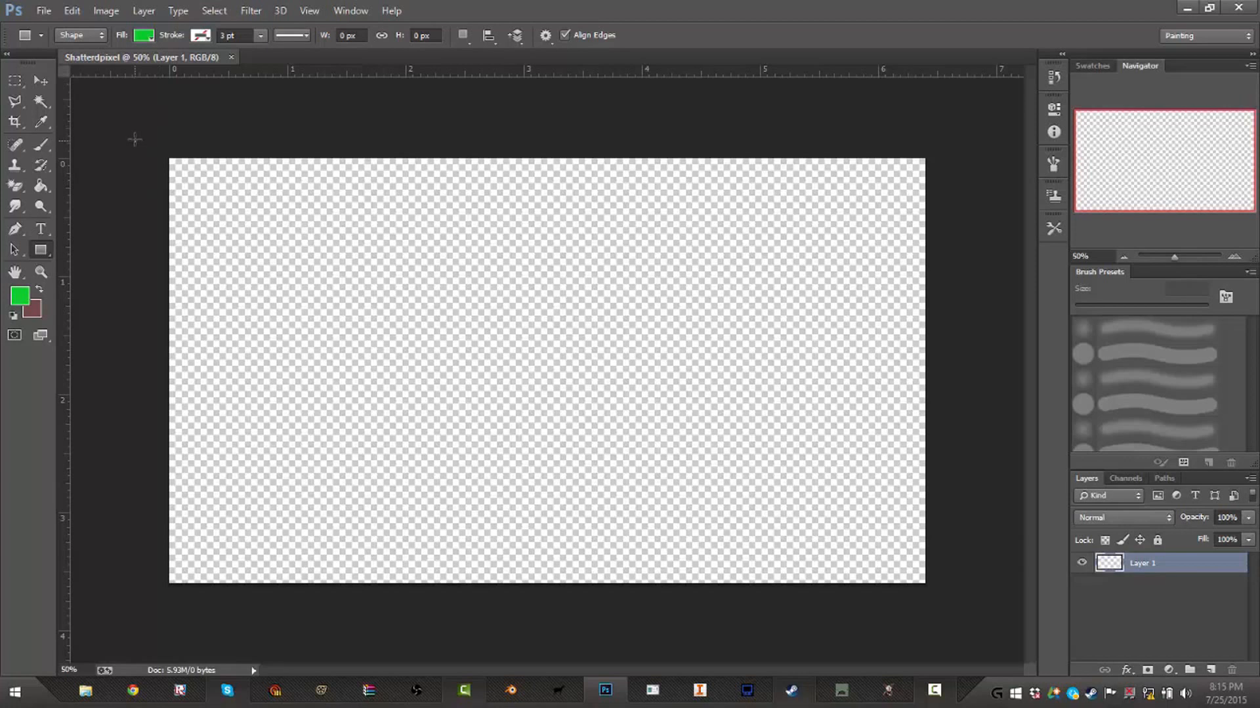
pyautogui.moveTo(135, 139); pyautogui.dragTo(137, 137)
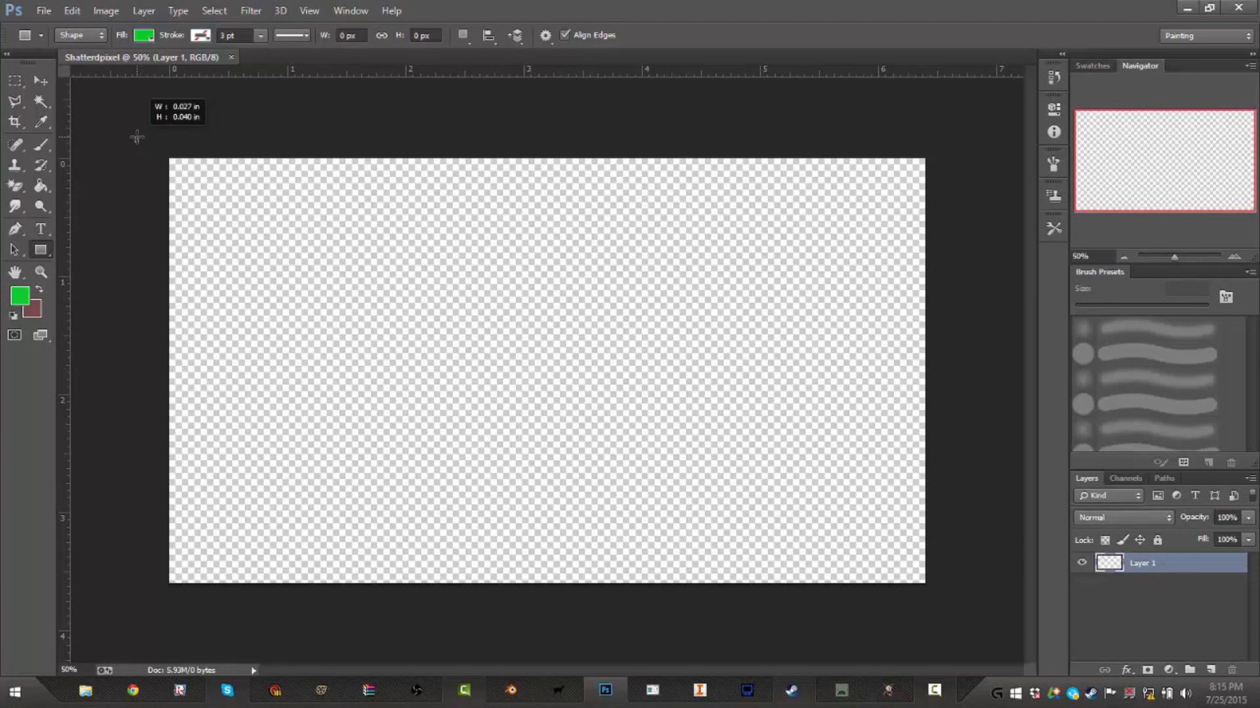
pyautogui.moveTo(137, 137); pyautogui.dragTo(978, 123)
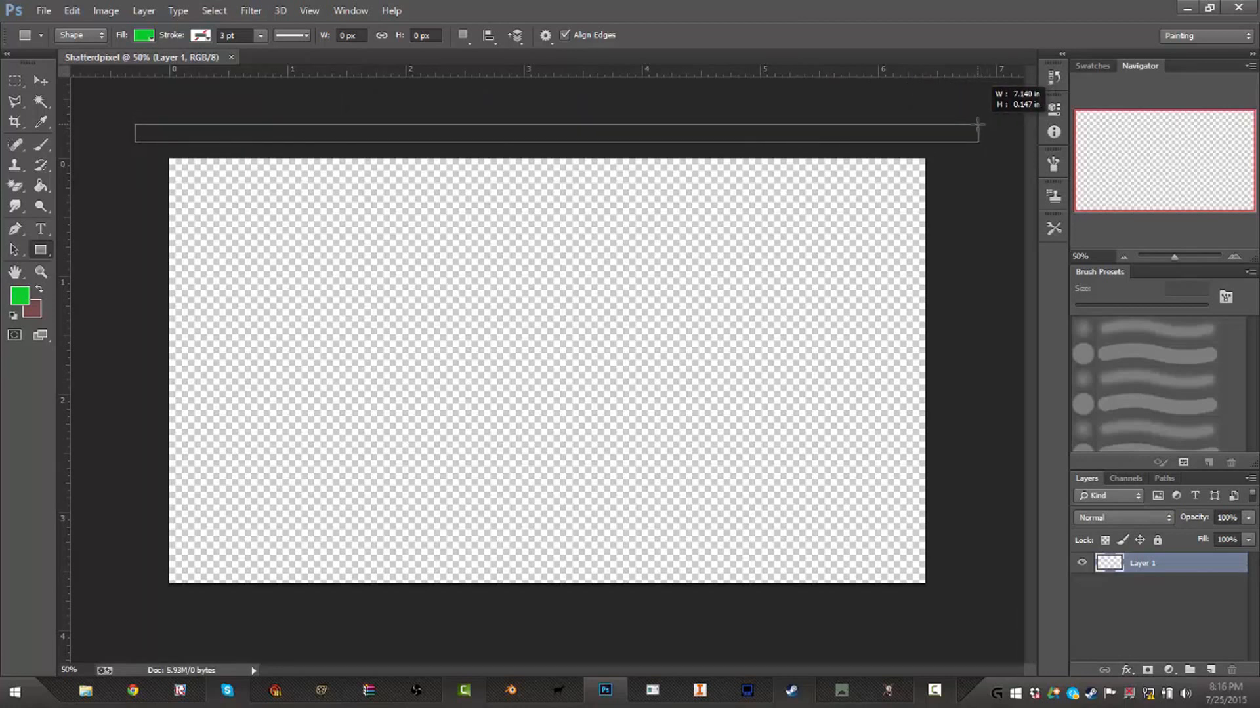
pyautogui.moveTo(977, 123); pyautogui.dragTo(980, 617)
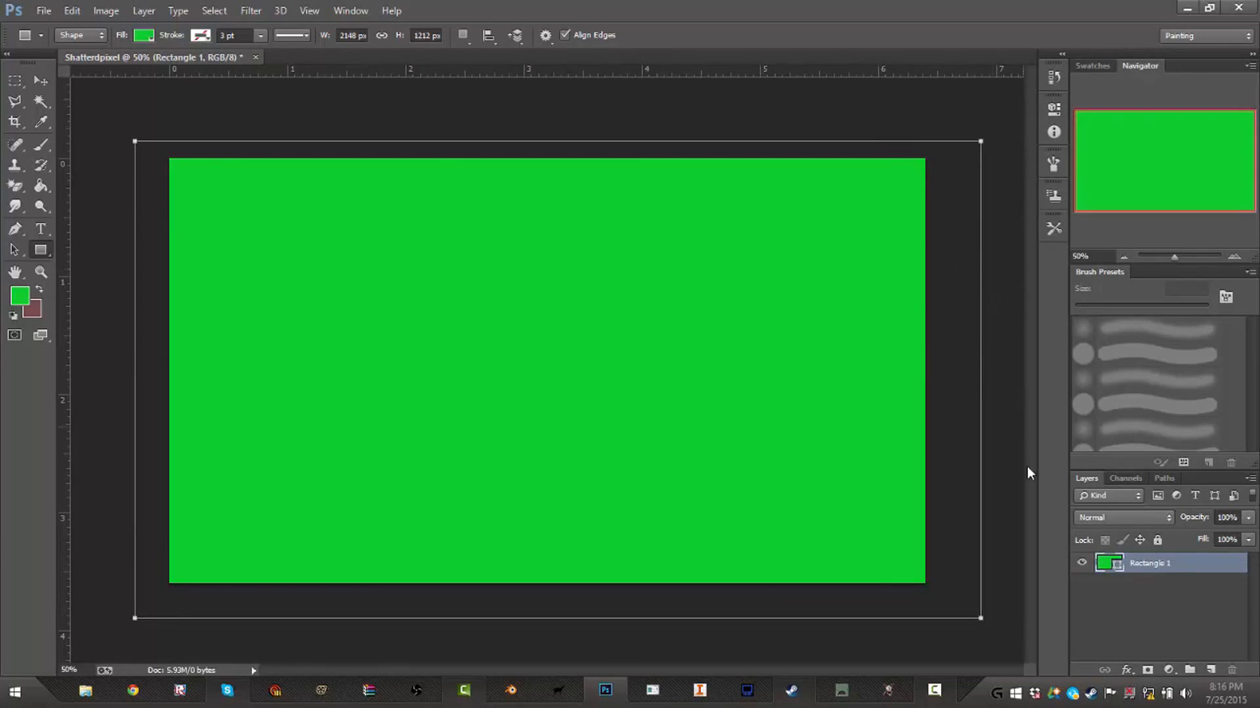
pyautogui.rightClick(1144, 565)
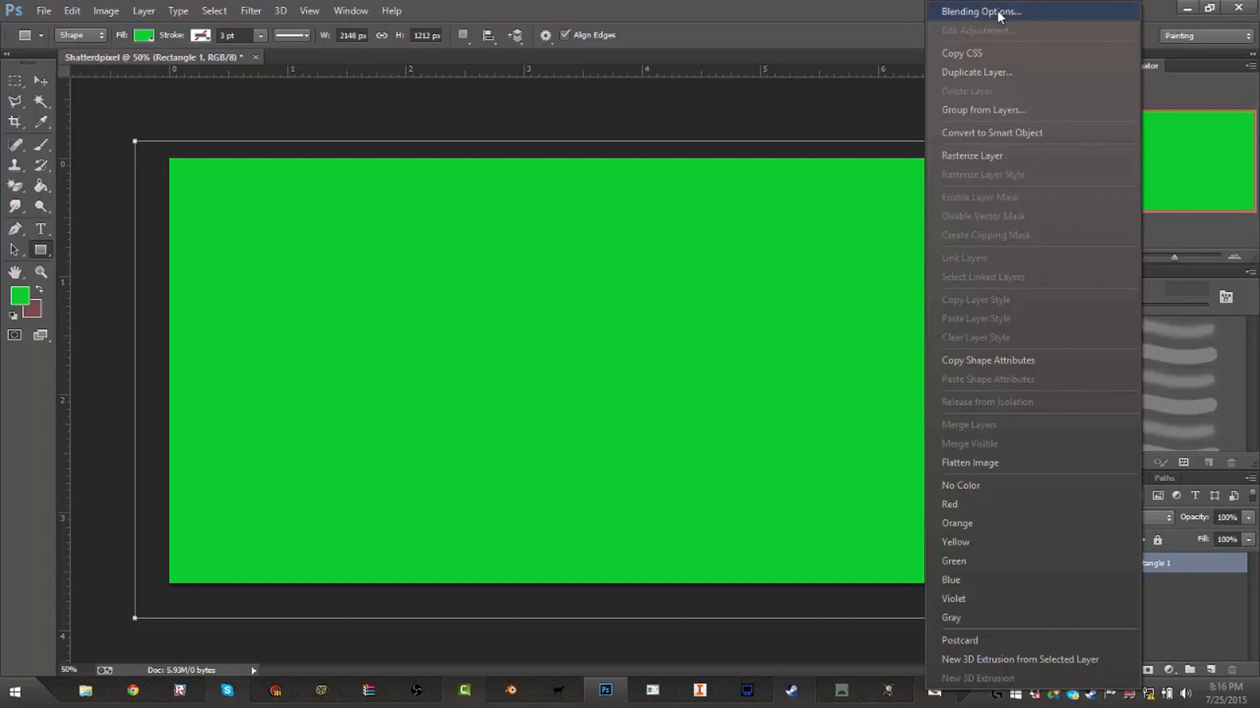
pyautogui.click(1004, 155)
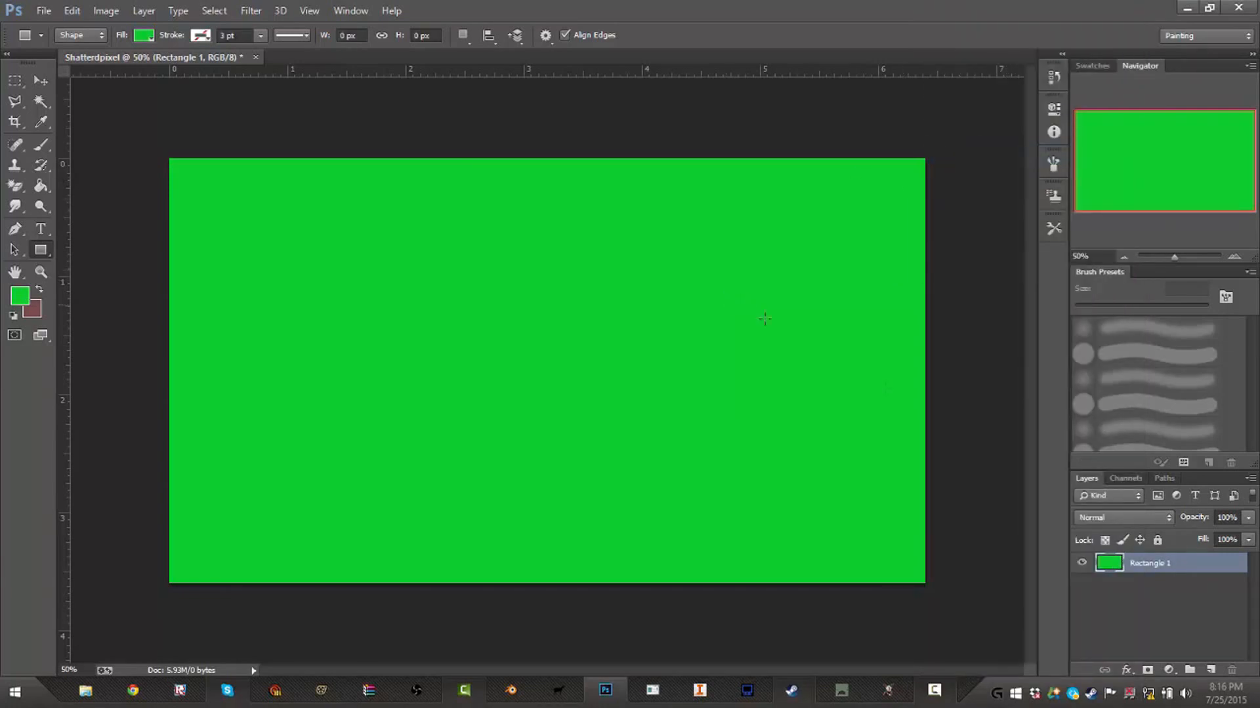
# Step: Add a Gradient Overlay layer style to the rectangle layer
pyautogui.rightClick(1134, 560)
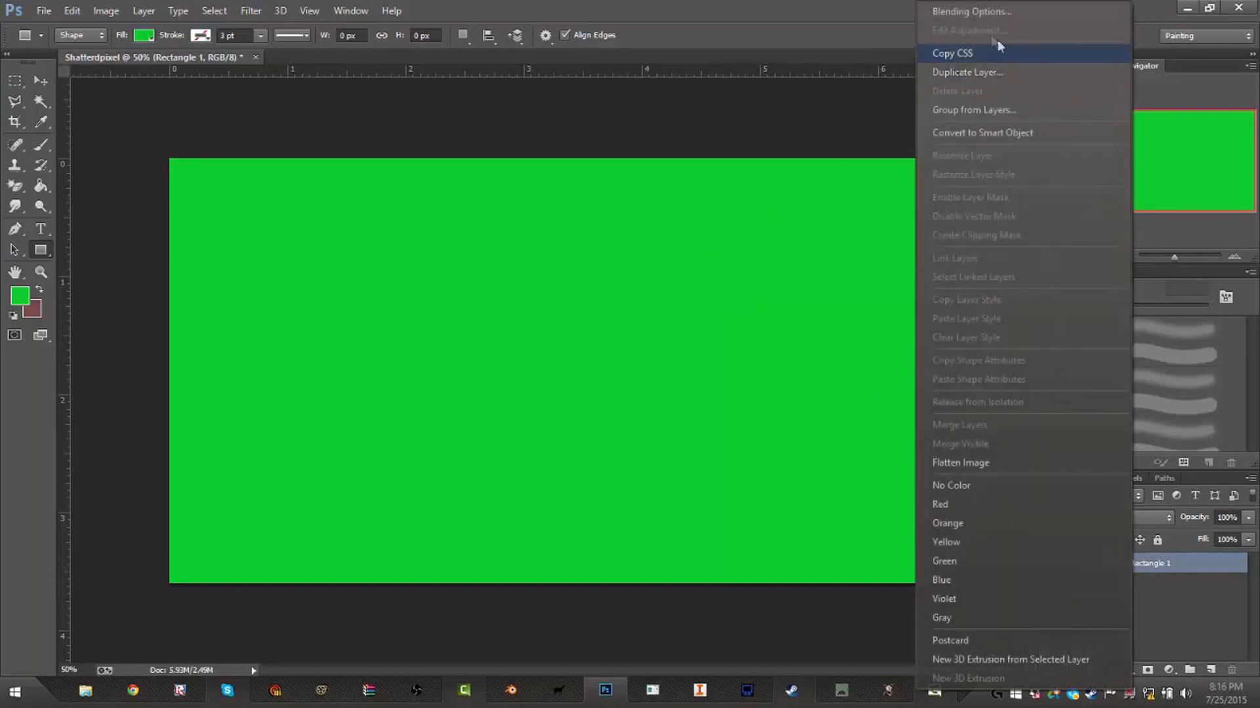
pyautogui.click(950, 12)
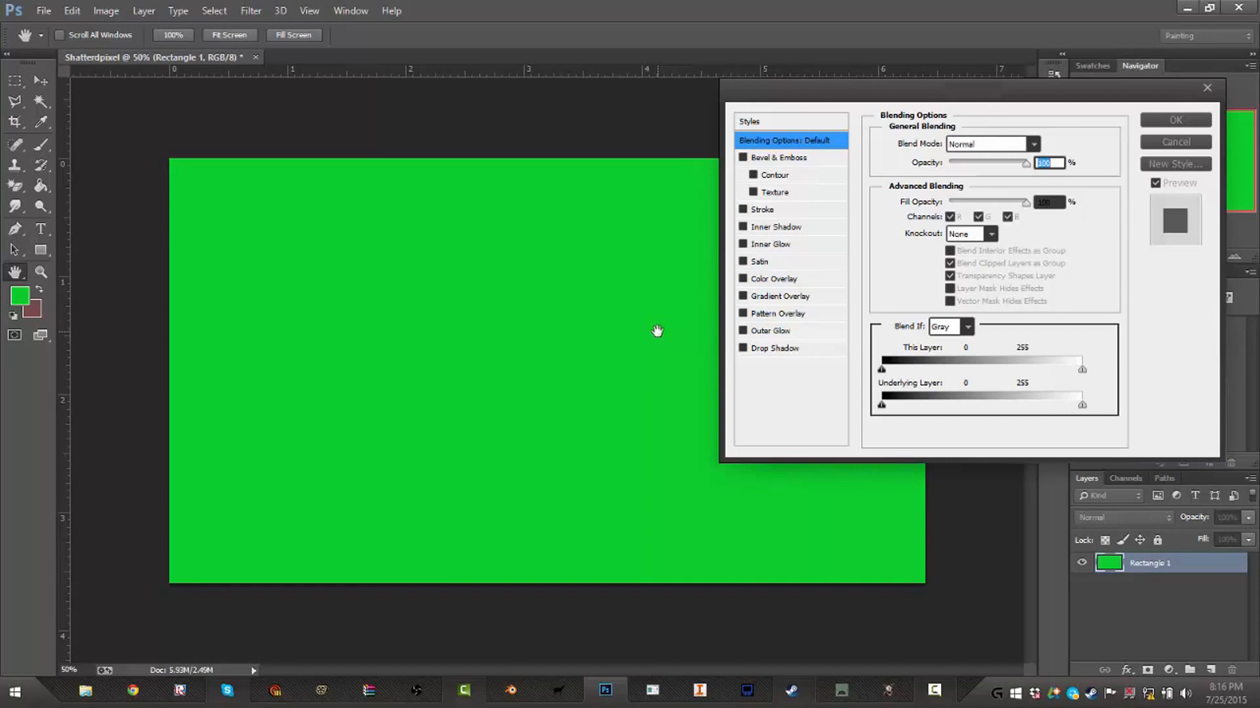
pyautogui.click(772, 295)
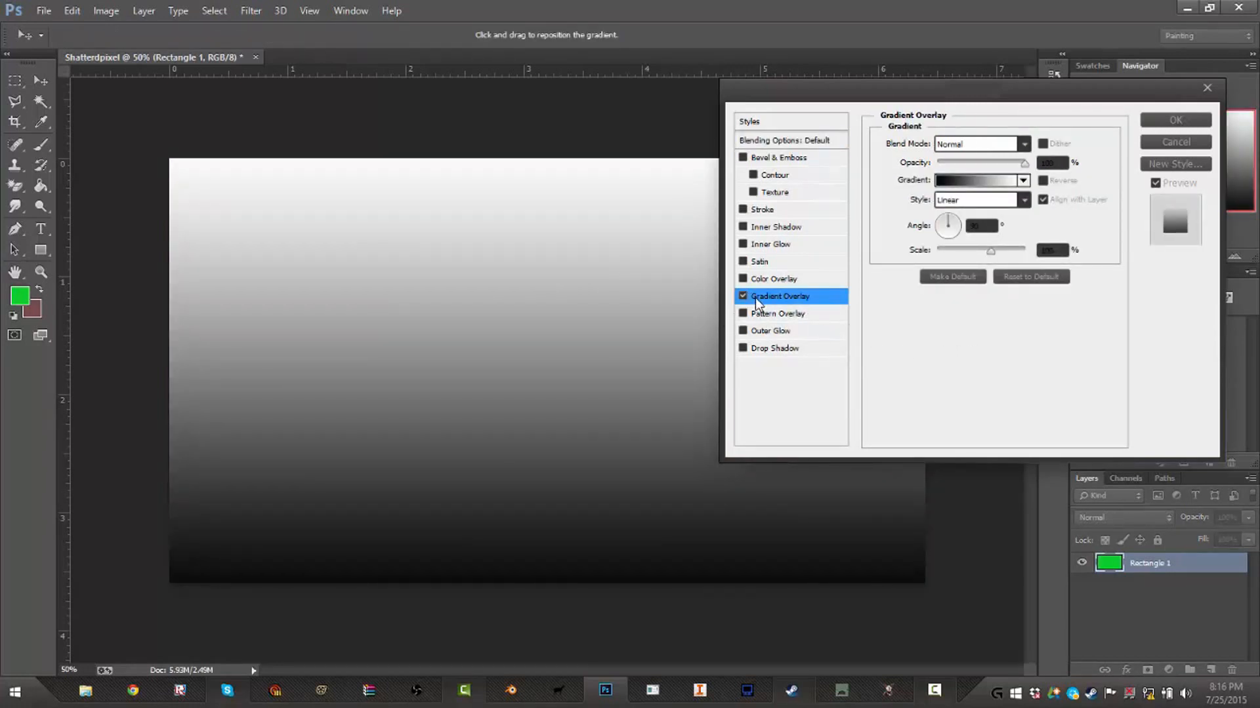
# Step: Choose the Foreground to Background preset, green to reddish brown, for the overlay's gradient
pyautogui.click(970, 185)
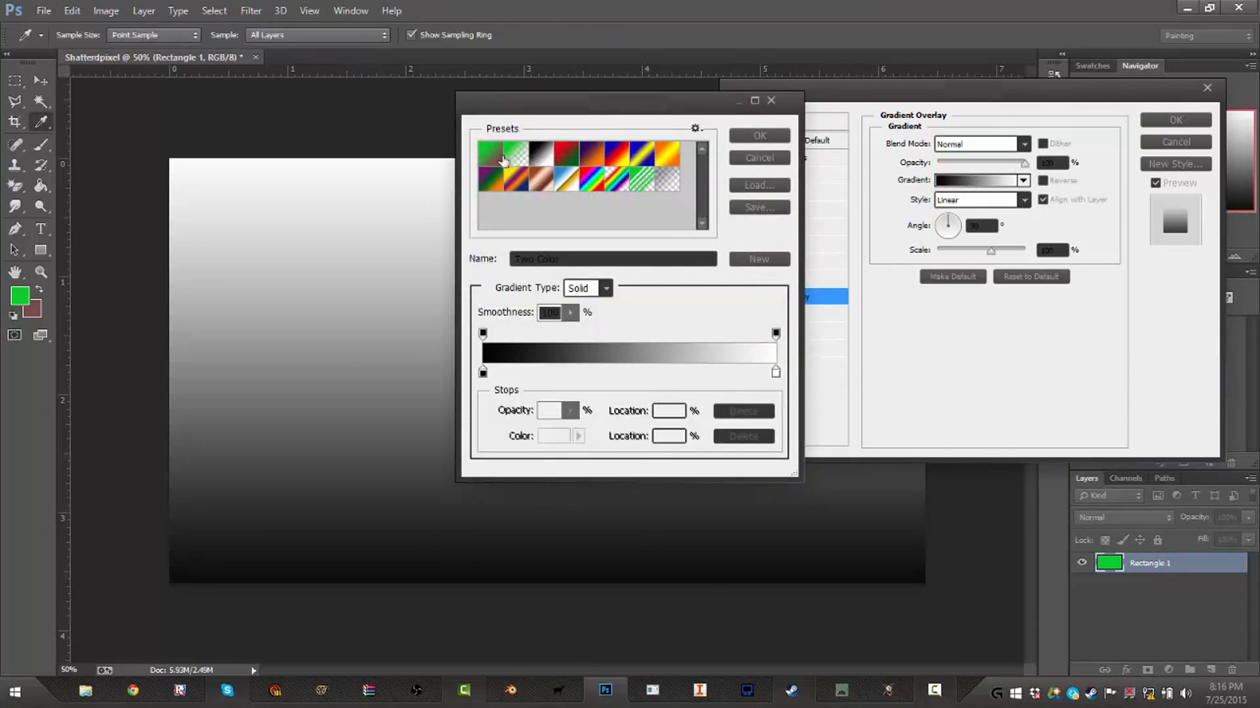
pyautogui.click(487, 158)
pyautogui.click(509, 156)
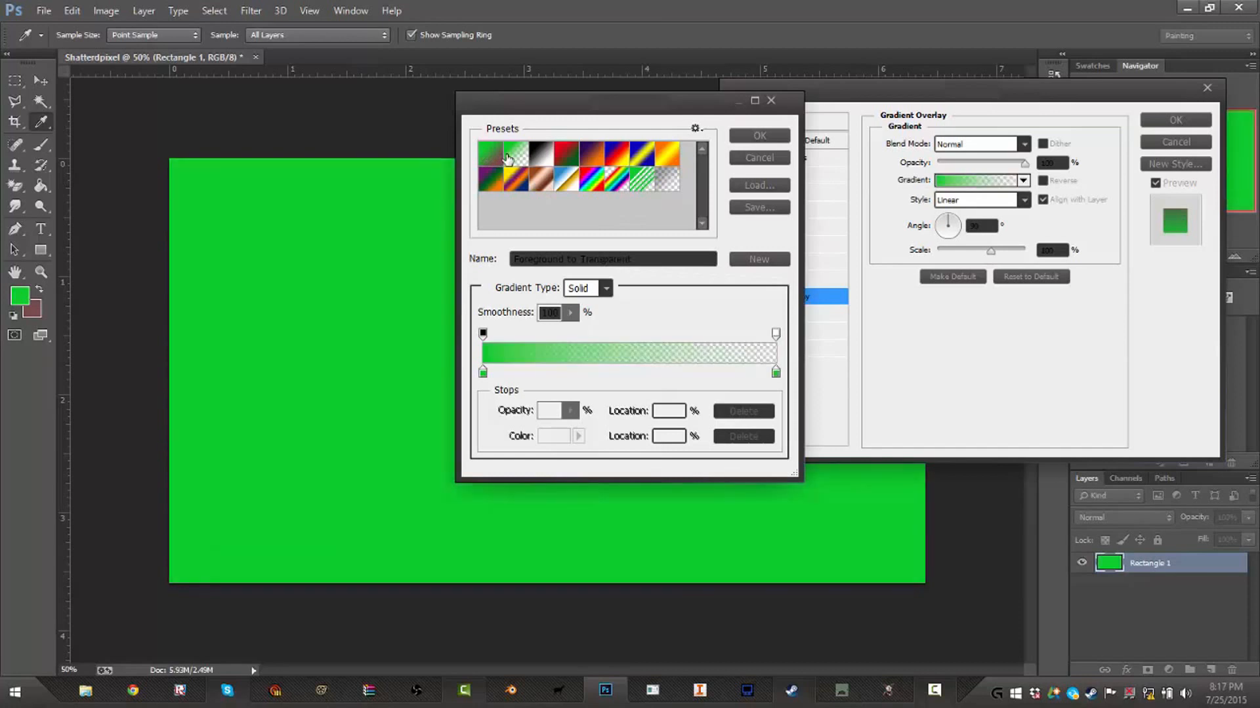
pyautogui.click(493, 157)
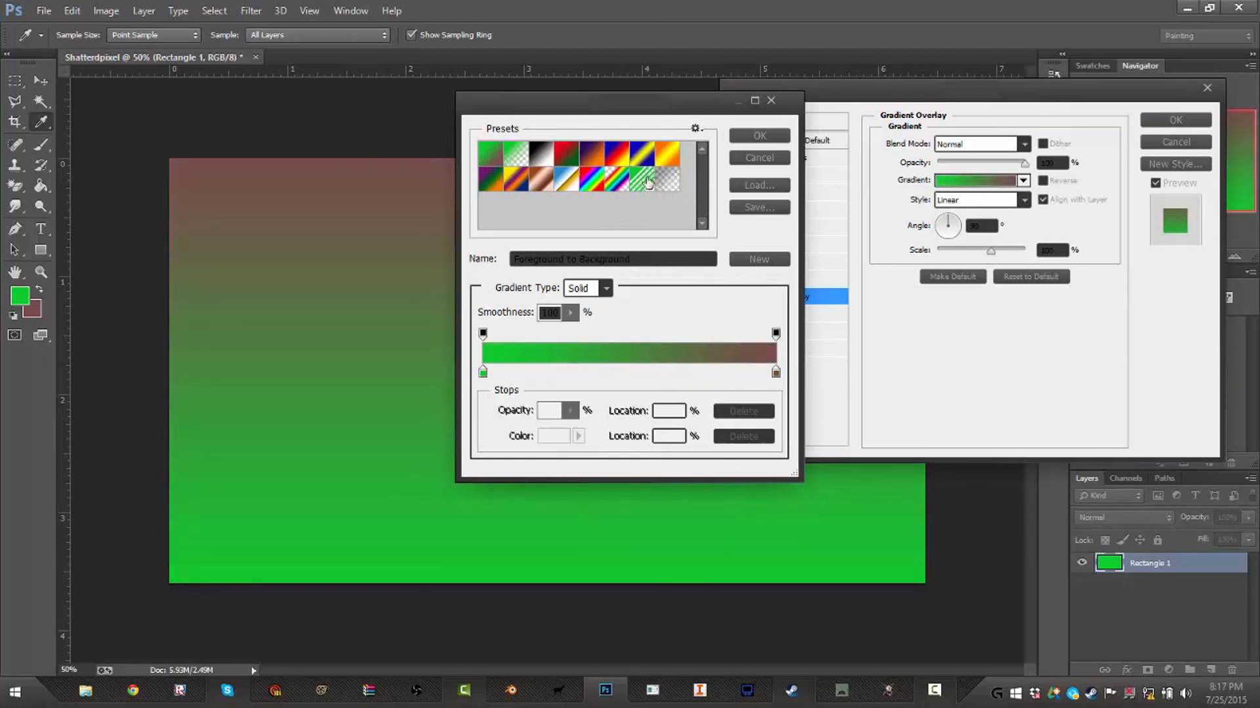
pyautogui.click(644, 181)
pyautogui.click(491, 157)
# Step: Move the gradient's brown end stop to a location of 65% and recolor it teal, hex 1ab09d
pyautogui.moveTo(776, 373); pyautogui.dragTo(659, 377)
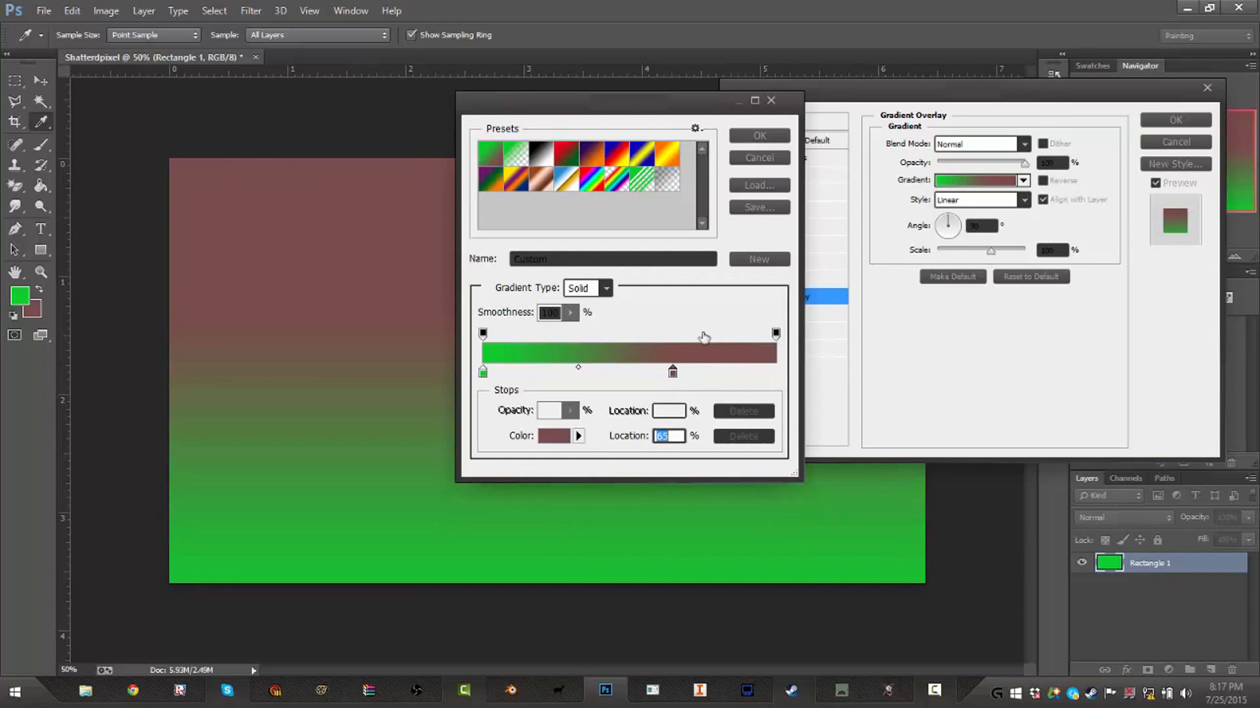
pyautogui.doubleClick(673, 372)
pyautogui.moveTo(647, 272)
pyautogui.mouseDown()
pyautogui.moveTo(647, 285)
pyautogui.moveTo(579, 276)
pyautogui.moveTo(597, 238)
pyautogui.mouseUp()
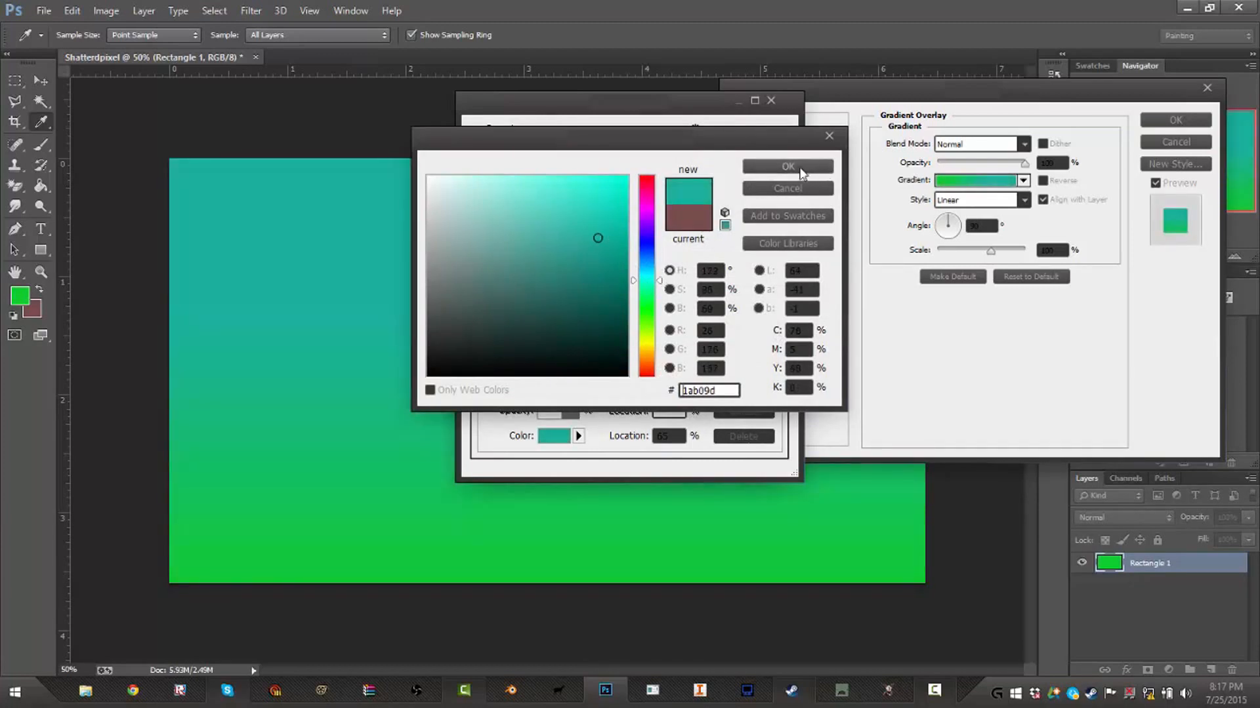
pyautogui.click(788, 166)
pyautogui.doubleClick(674, 372)
pyautogui.click(788, 167)
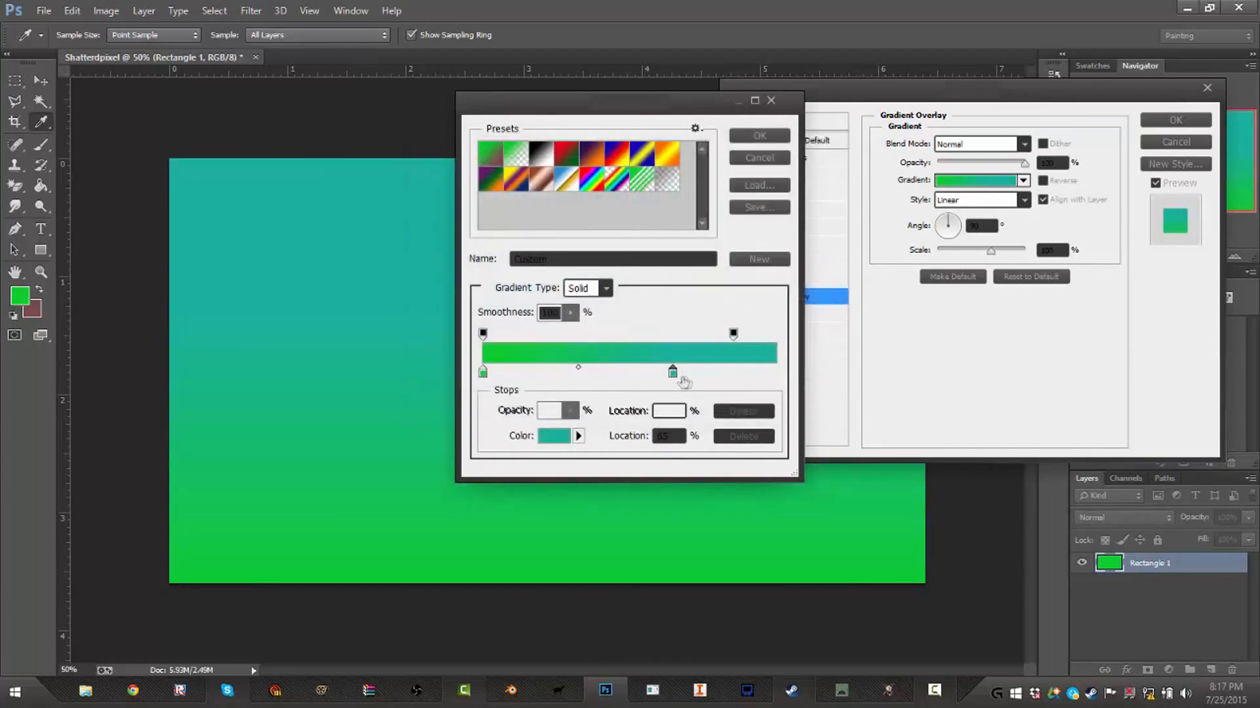
pyautogui.doubleClick(674, 372)
pyautogui.press('Return')
# Step: Add a brighter sea-green color stop at 91%, beyond the shifted teal stop, and apply the gradient overlay
pyautogui.moveTo(671, 373); pyautogui.dragTo(698, 374)
pyautogui.moveTo(496, 374); pyautogui.dragTo(750, 374)
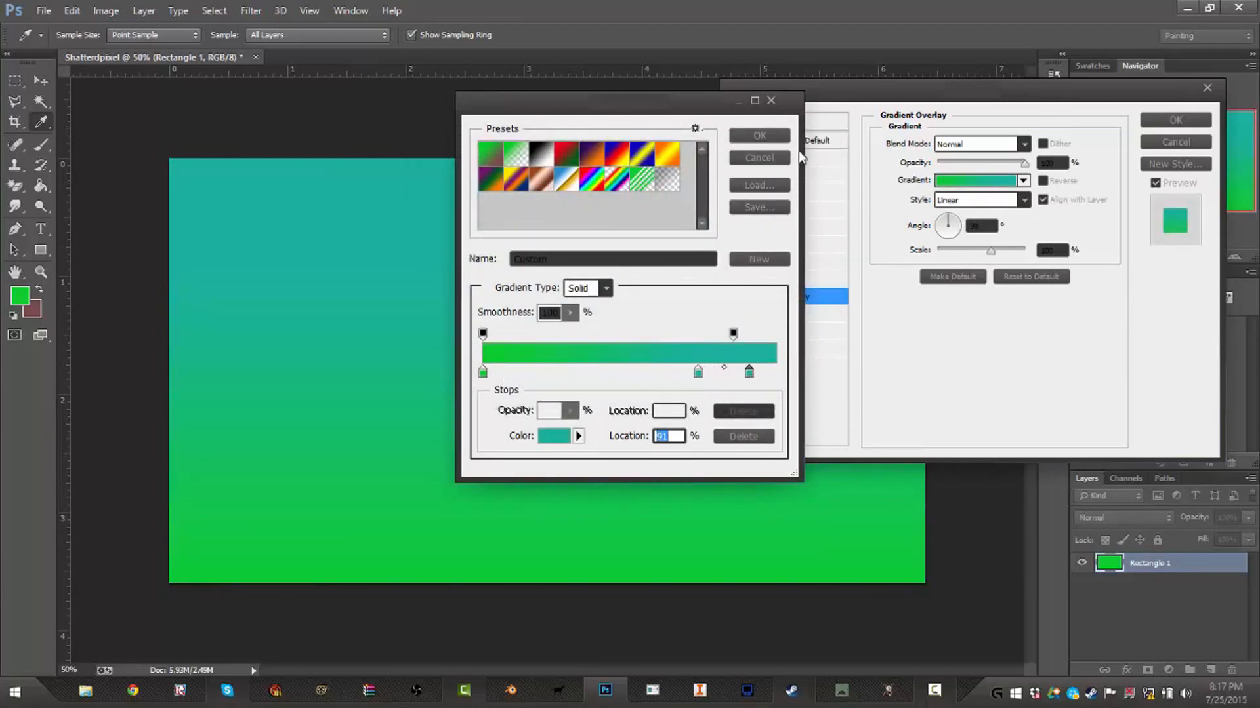
pyautogui.doubleClick(750, 373)
pyautogui.moveTo(647, 286); pyautogui.dragTo(647, 304)
pyautogui.click(591, 219)
pyautogui.moveTo(592, 213); pyautogui.dragTo(610, 211)
pyautogui.click(647, 289)
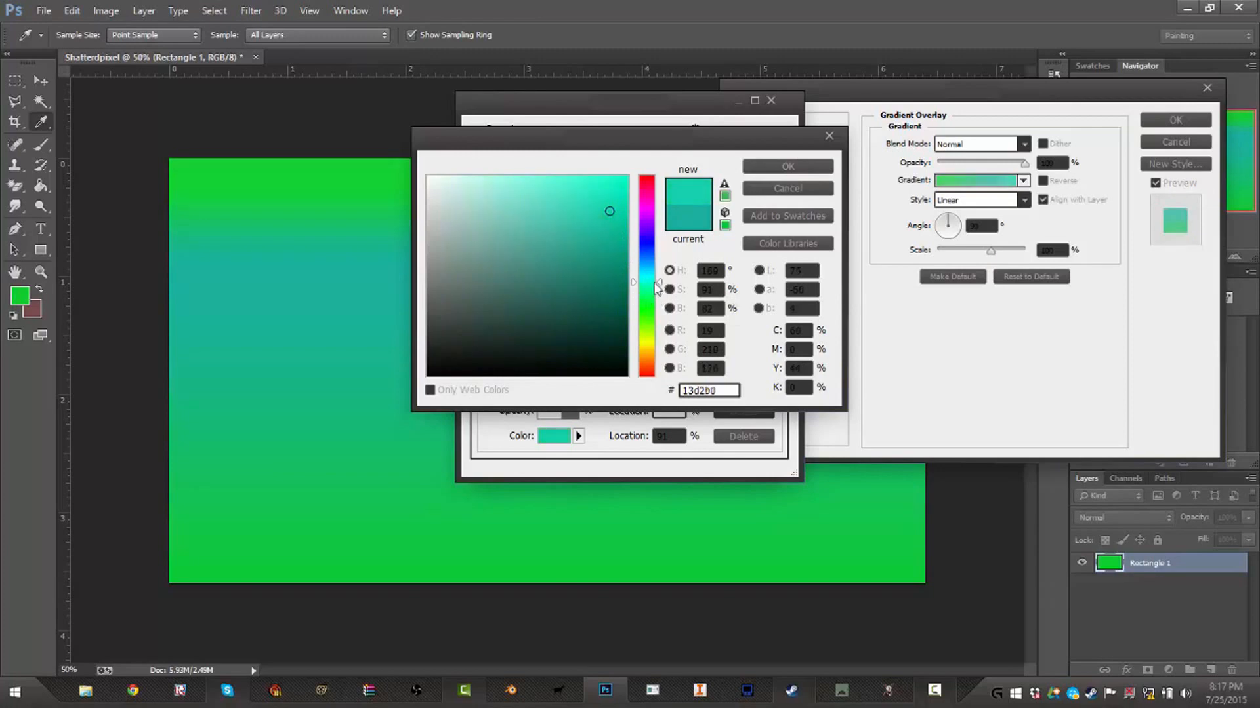
pyautogui.click(778, 166)
pyautogui.click(767, 135)
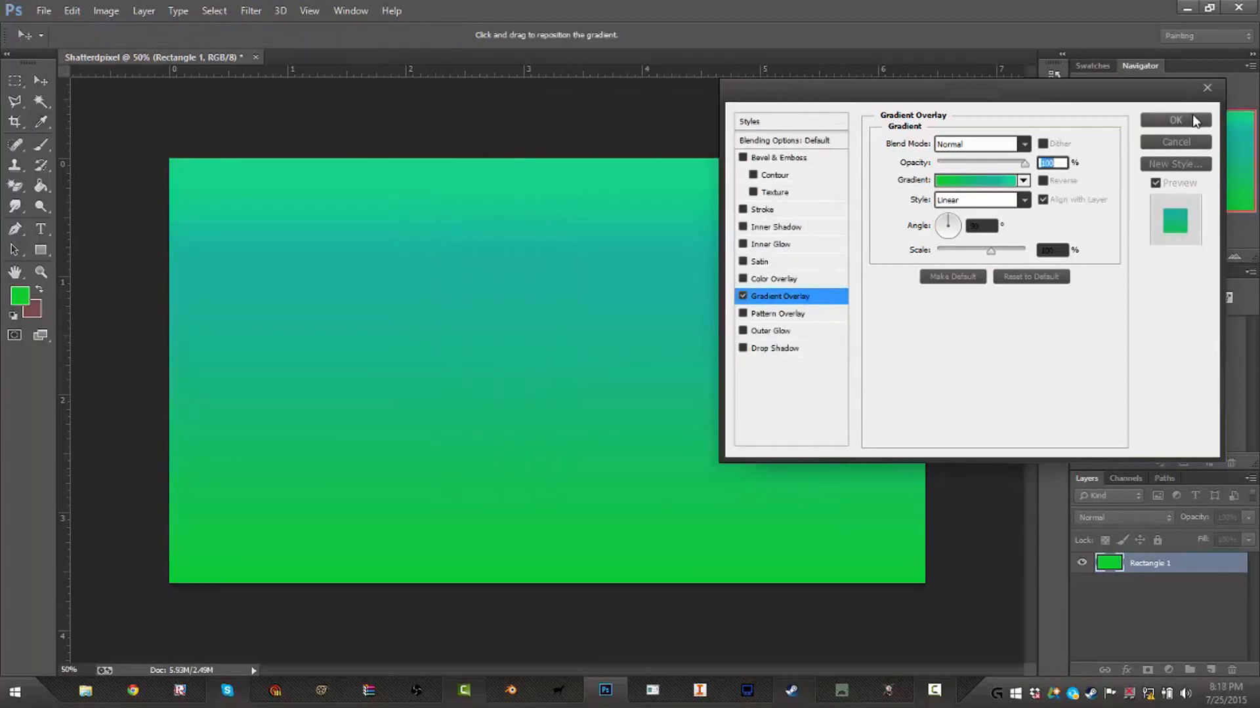
pyautogui.click(1175, 120)
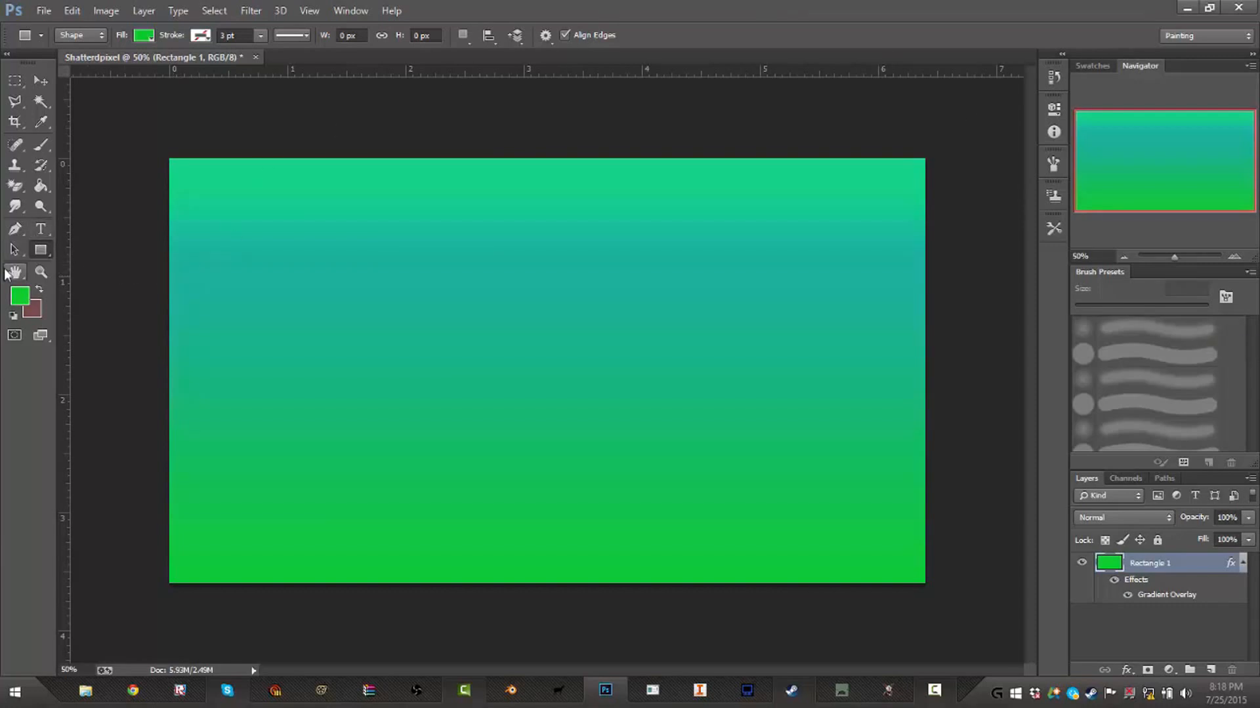
# Step: Draw a second rectangle about 970 × 574 px in the canvas's upper-left area and rasterize its layer
pyautogui.click(40, 230)
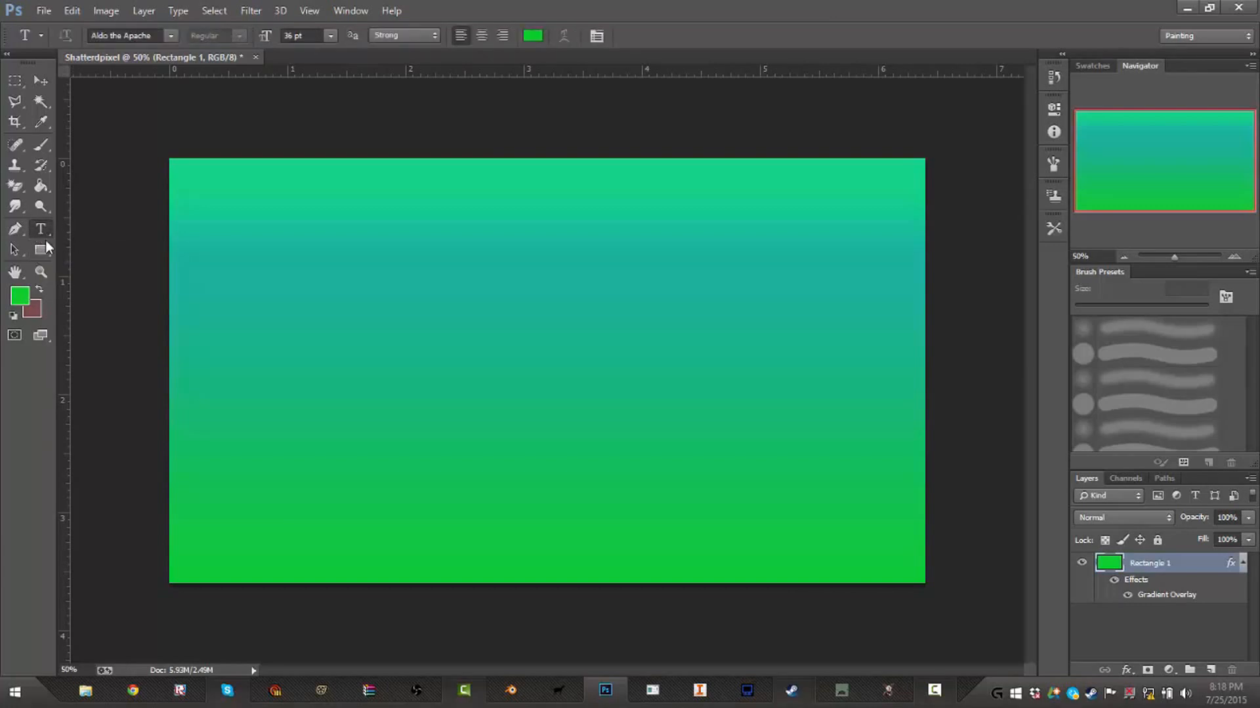
pyautogui.click(46, 245)
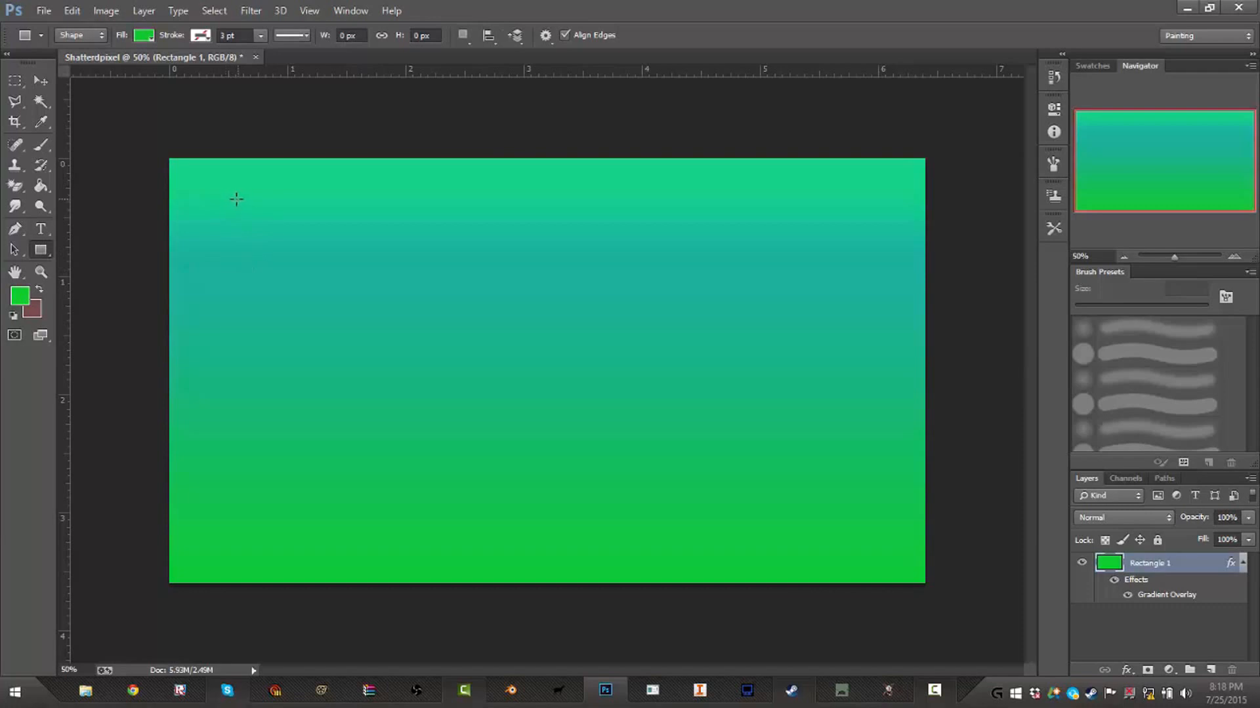
pyautogui.moveTo(227, 197); pyautogui.dragTo(610, 422)
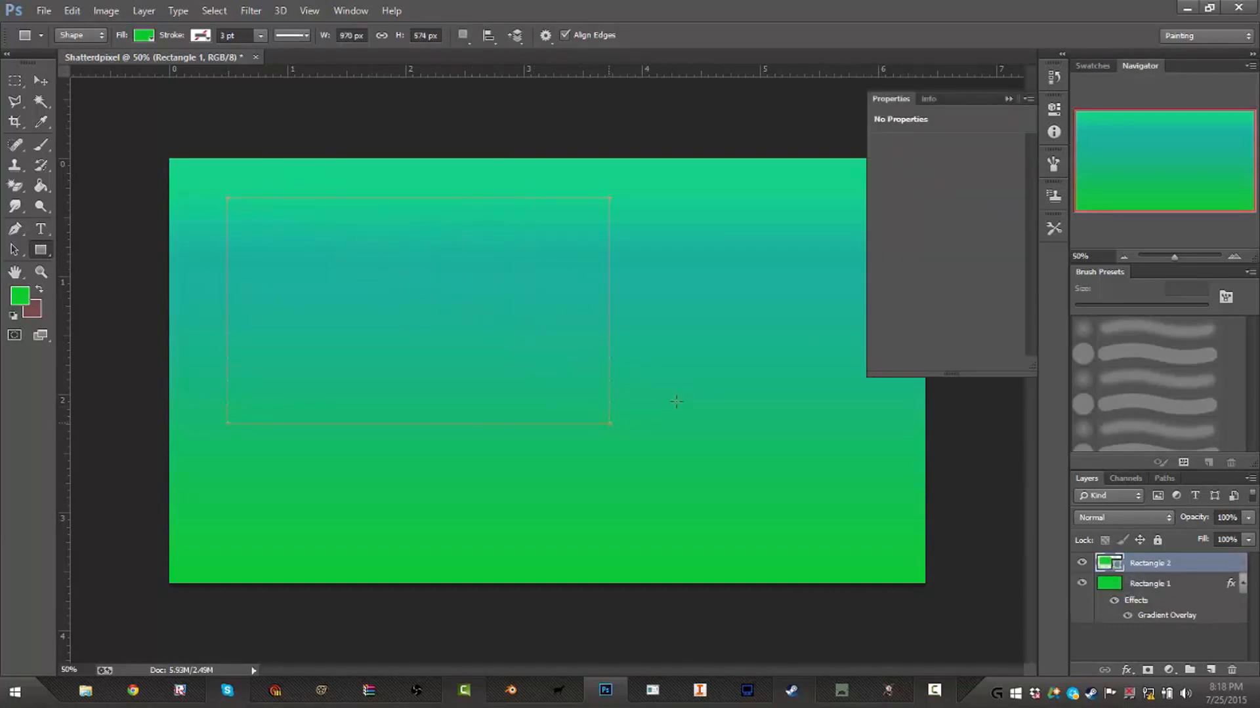
pyautogui.click(1008, 99)
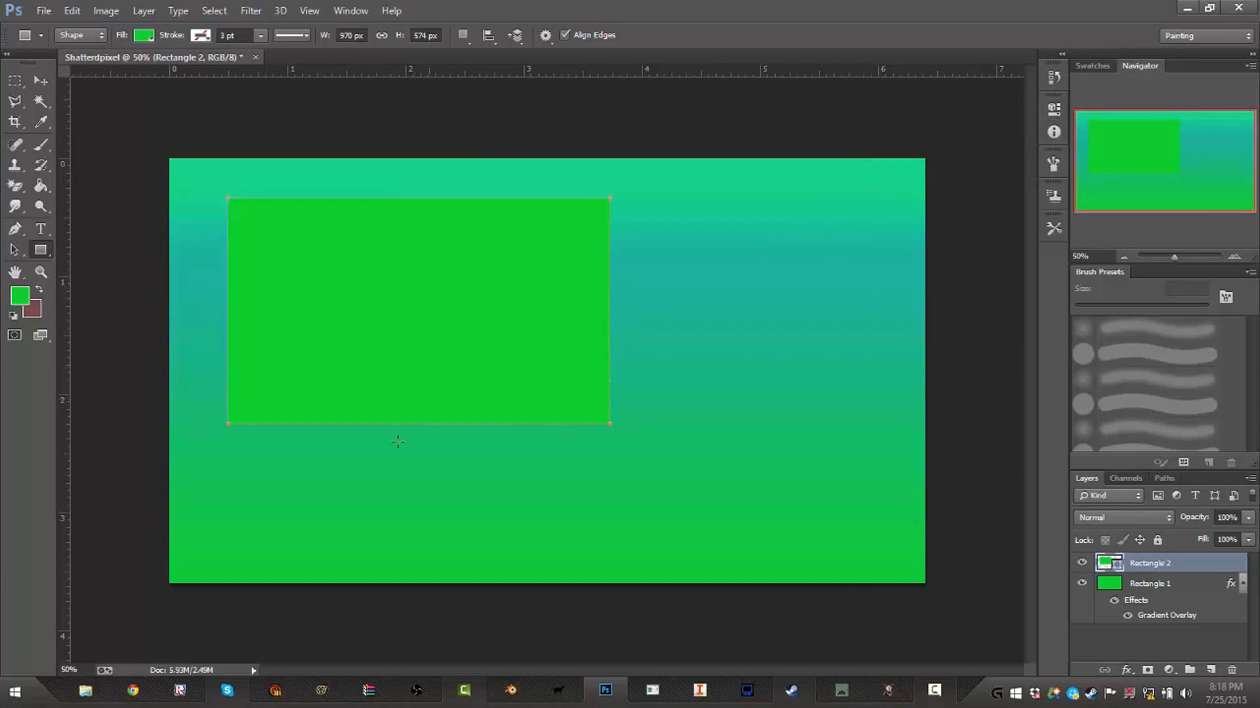
pyautogui.rightClick(1154, 565)
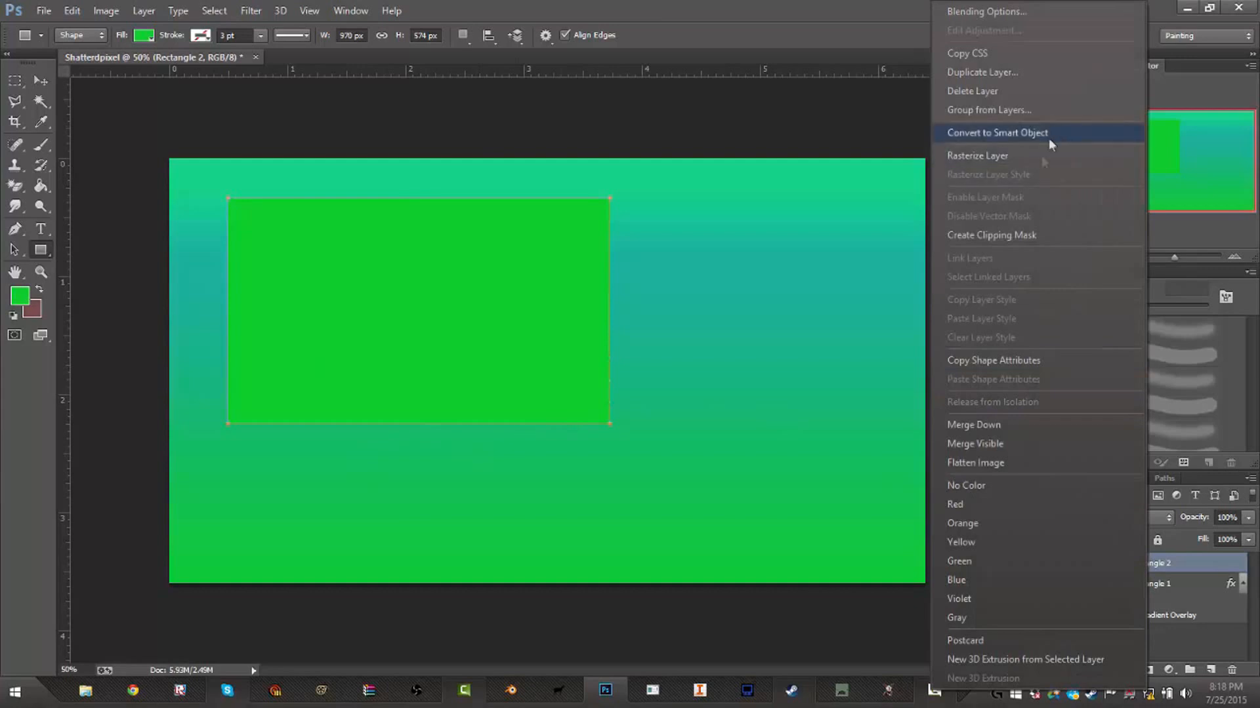
pyautogui.click(1017, 156)
# Step: Add a white outside Stroke layer style to the smaller rectangle, thicken it slightly, and apply the style
pyautogui.rightClick(1155, 568)
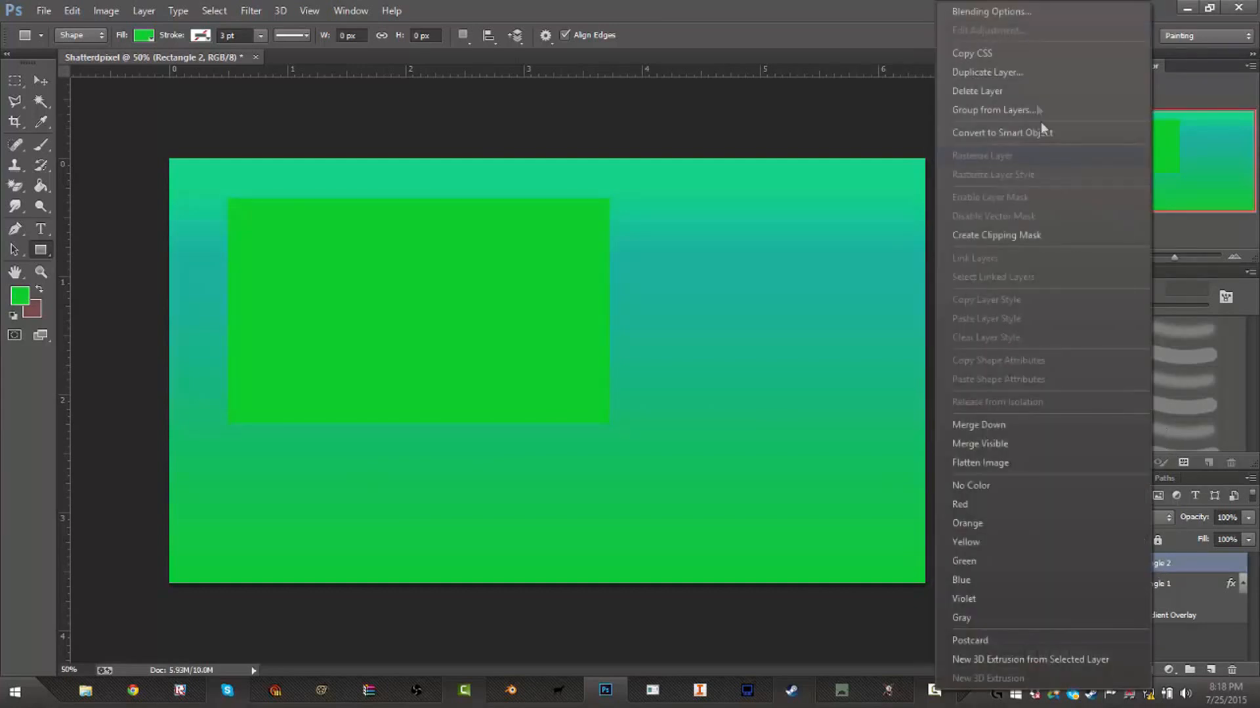
pyautogui.click(1010, 14)
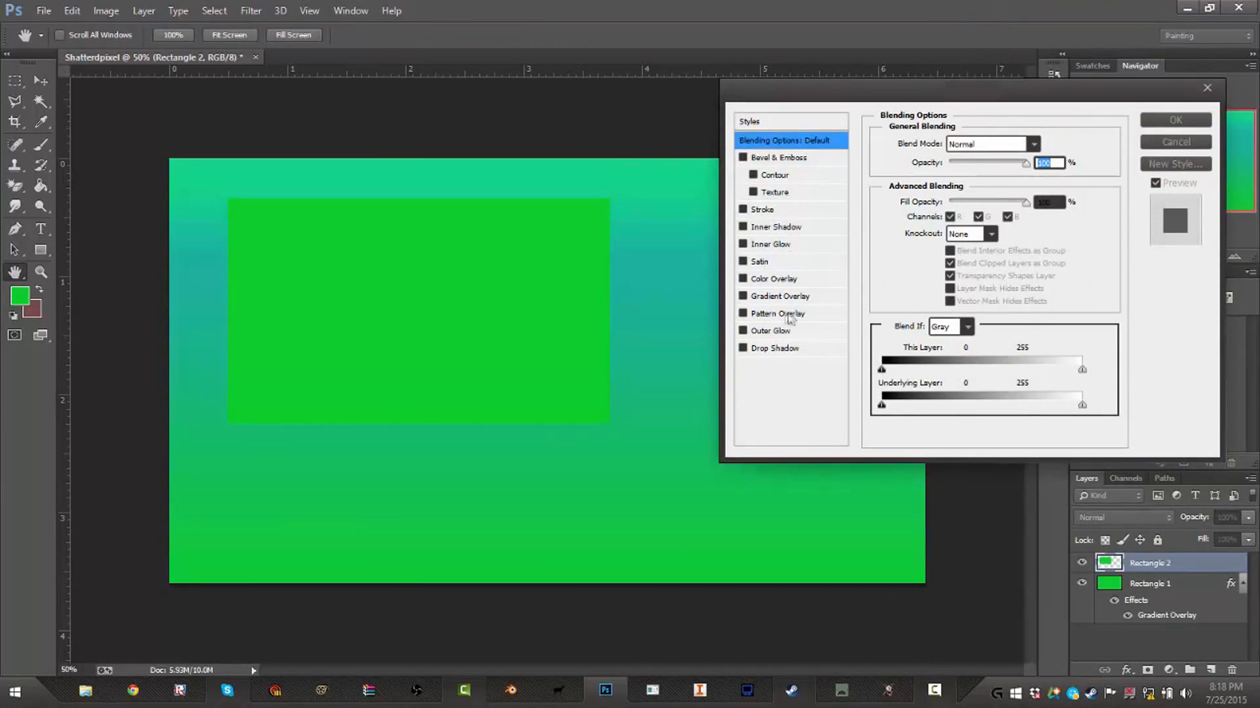
pyautogui.click(743, 209)
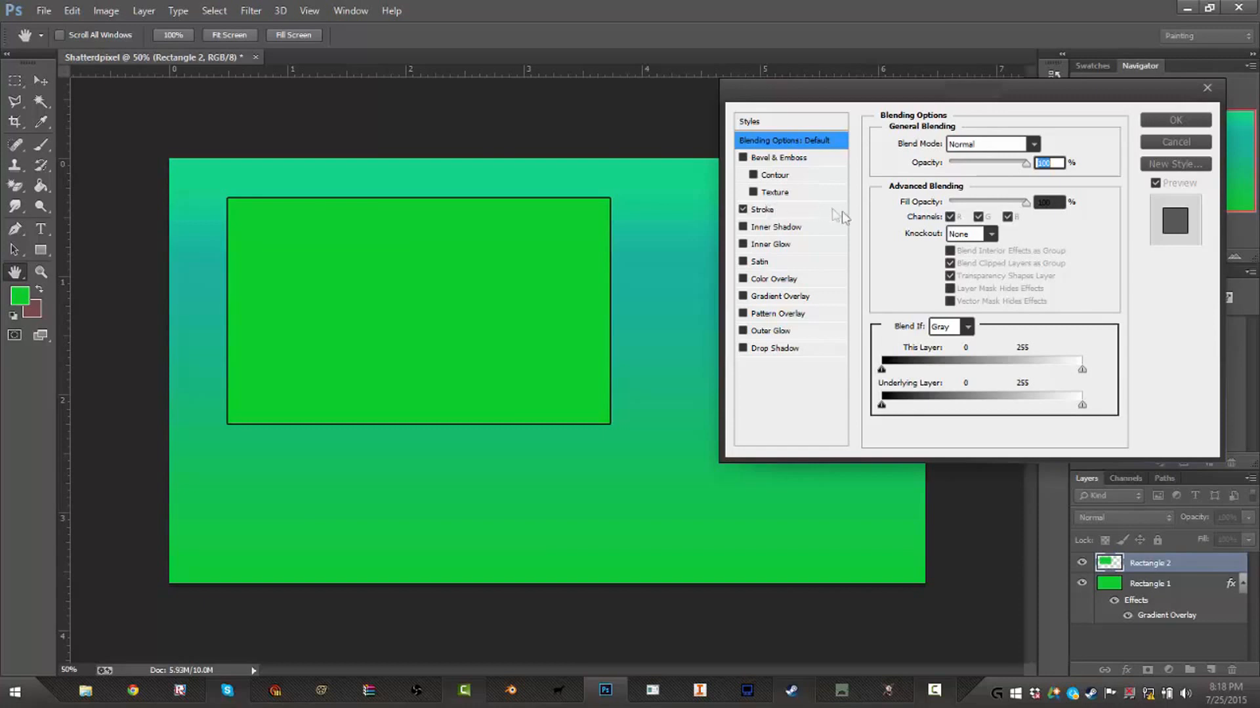
pyautogui.click(767, 211)
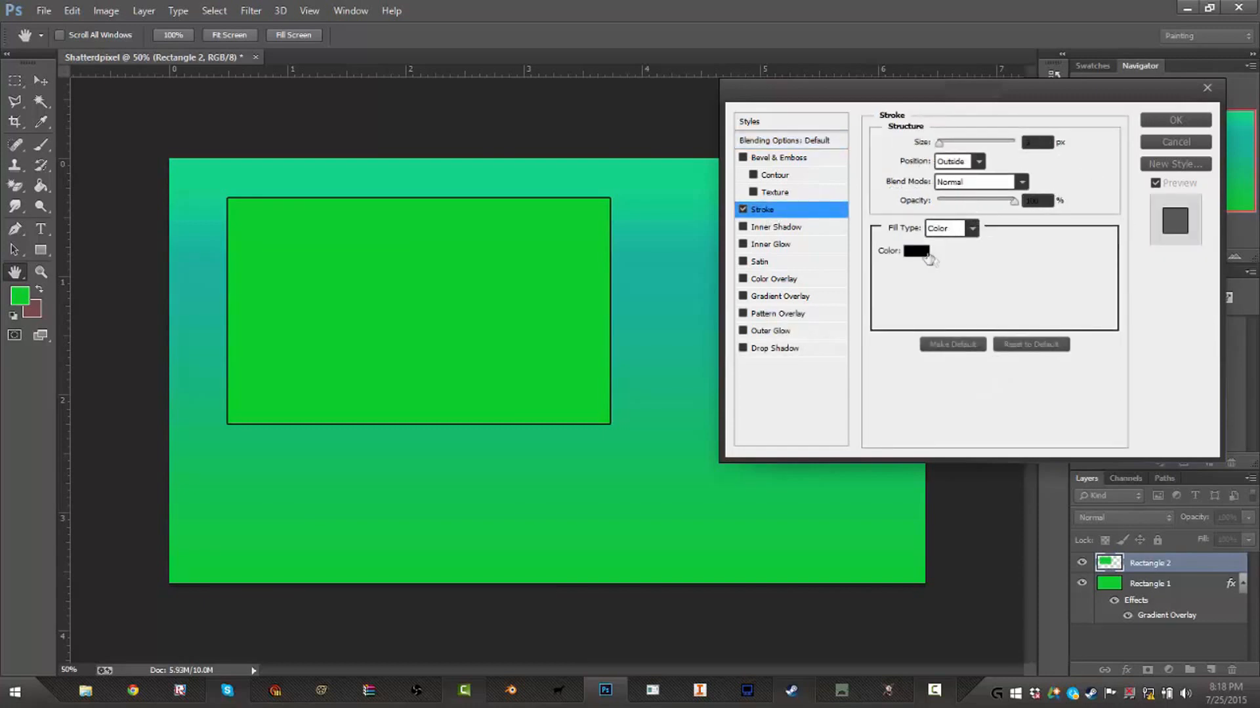
pyautogui.click(917, 251)
pyautogui.moveTo(451, 181); pyautogui.dragTo(406, 164)
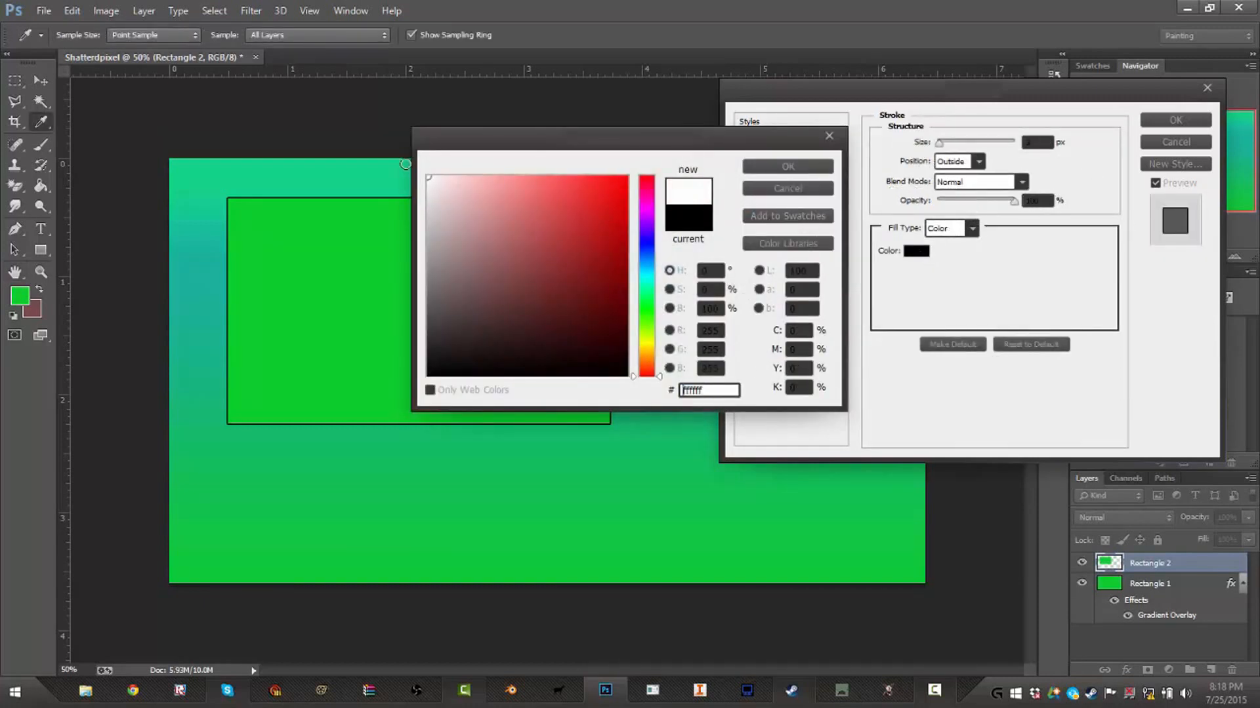
pyautogui.click(782, 167)
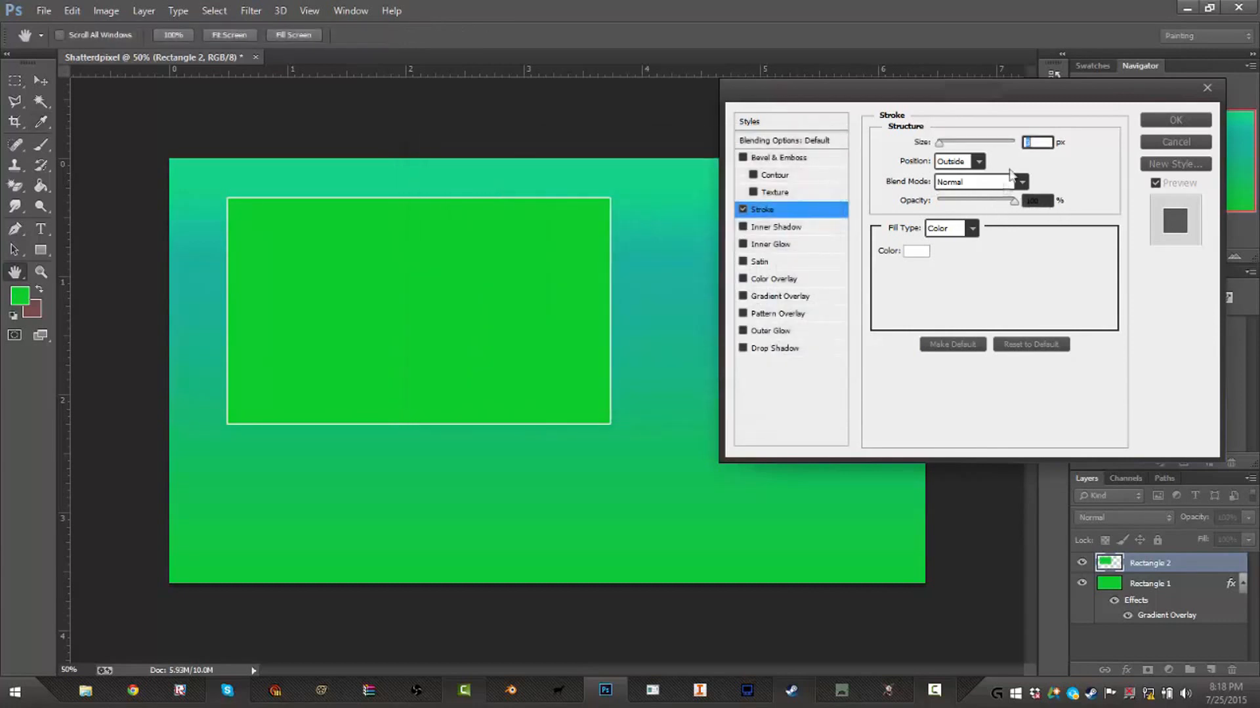
pyautogui.moveTo(940, 142); pyautogui.dragTo(945, 146)
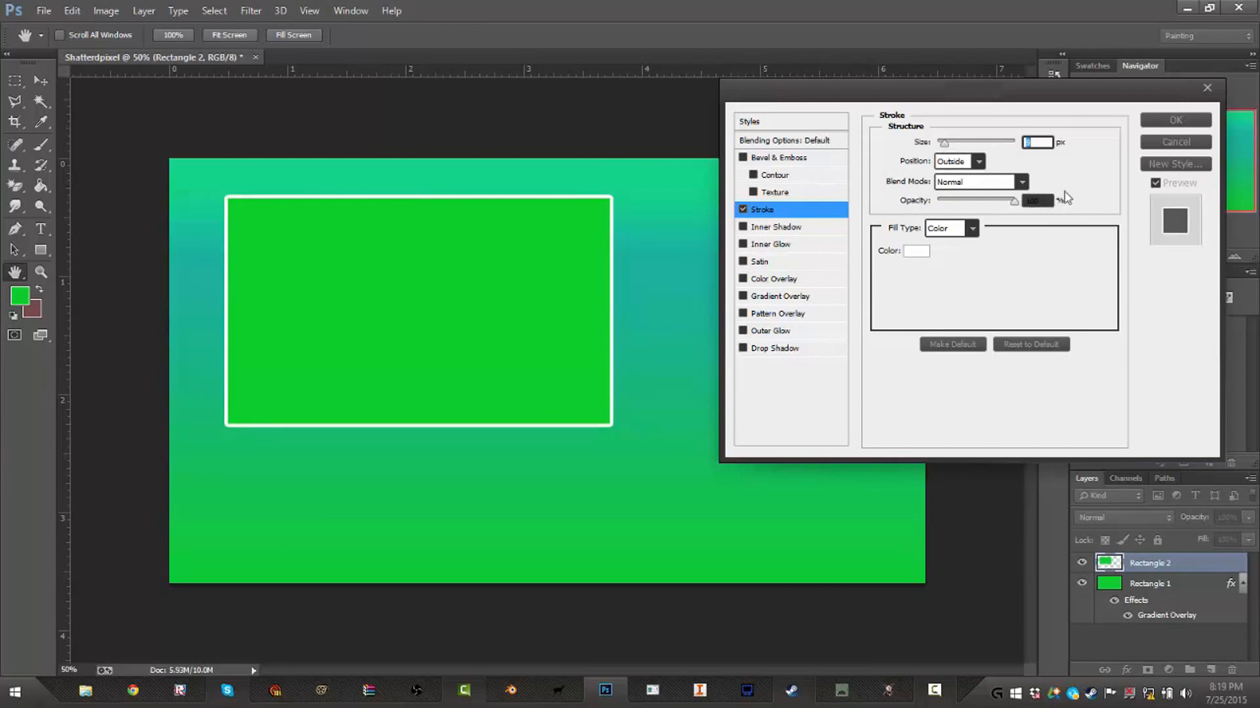
pyautogui.click(1166, 126)
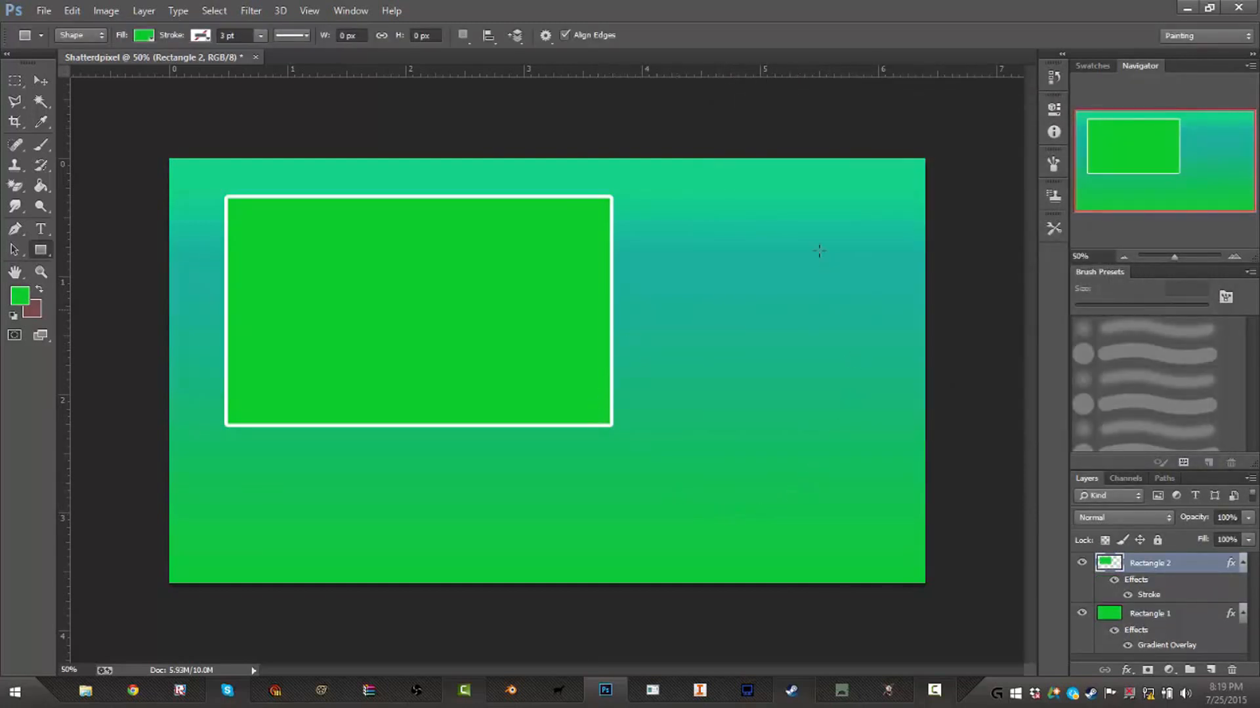
# Step: Select the smaller rectangle's green area with the Magic Wand and delete that area from the gradient Rectangle 1 layer
pyautogui.click(40, 100)
pyautogui.click(70, 100)
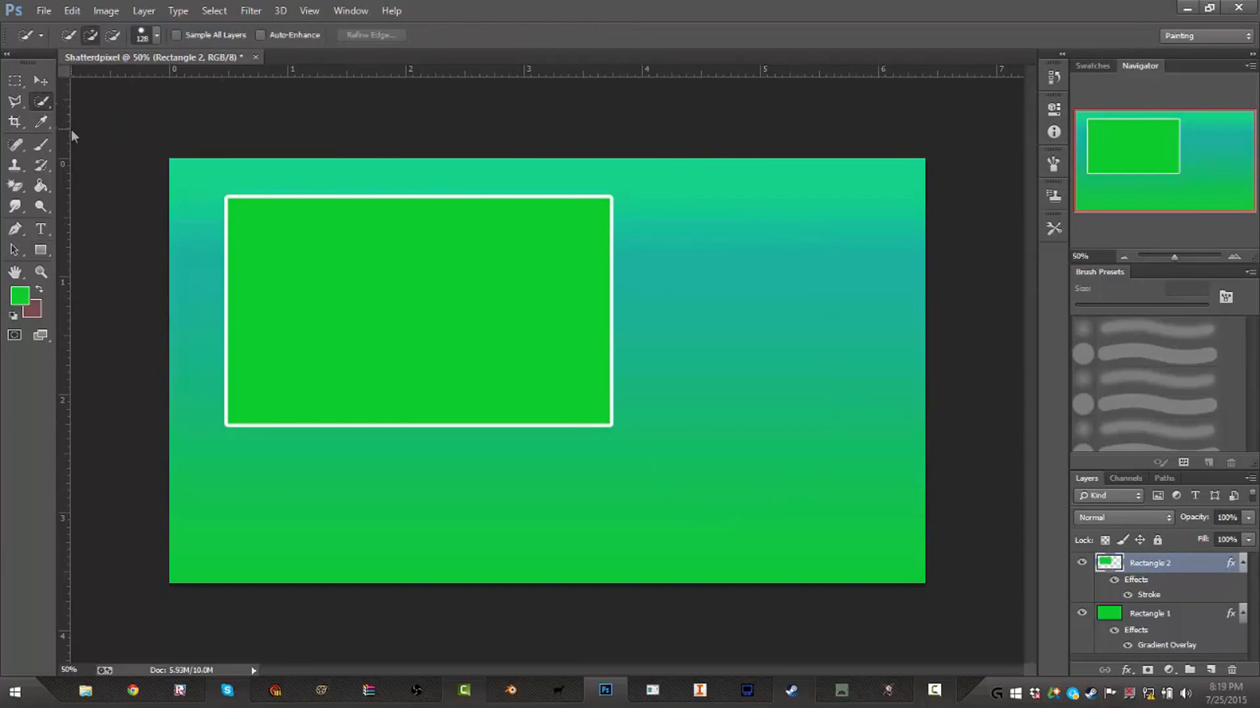
pyautogui.click(44, 100)
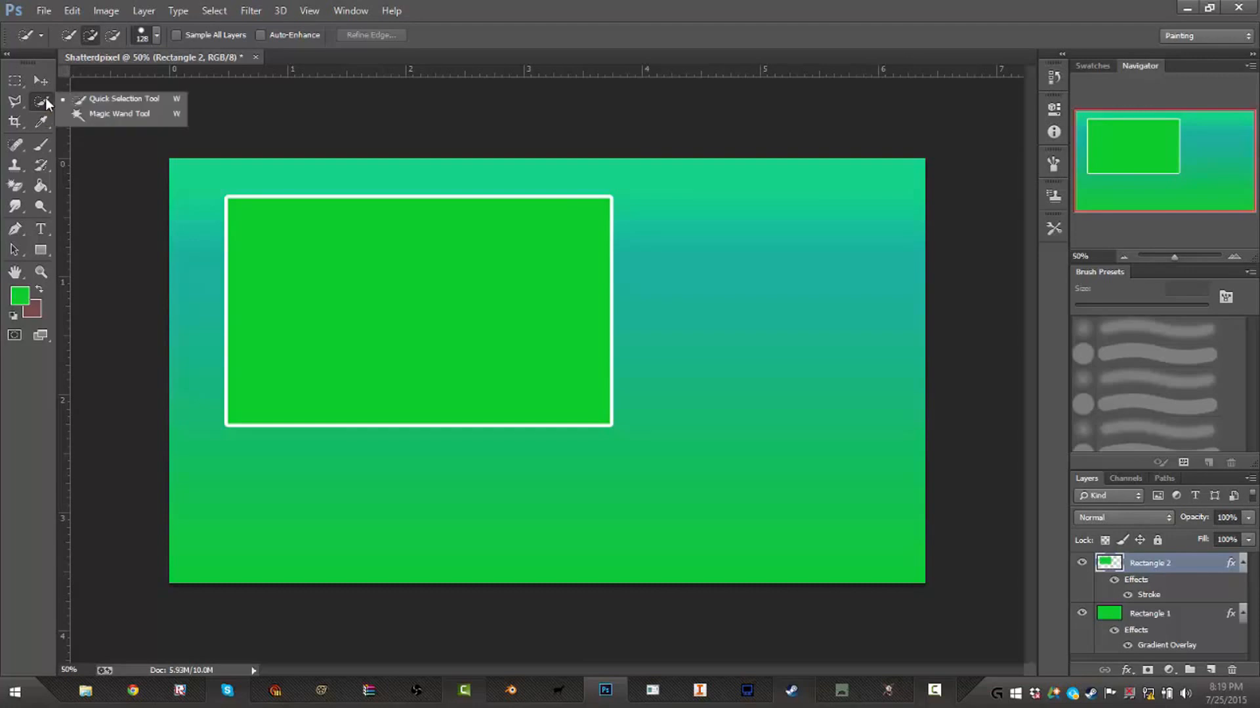
pyautogui.click(82, 117)
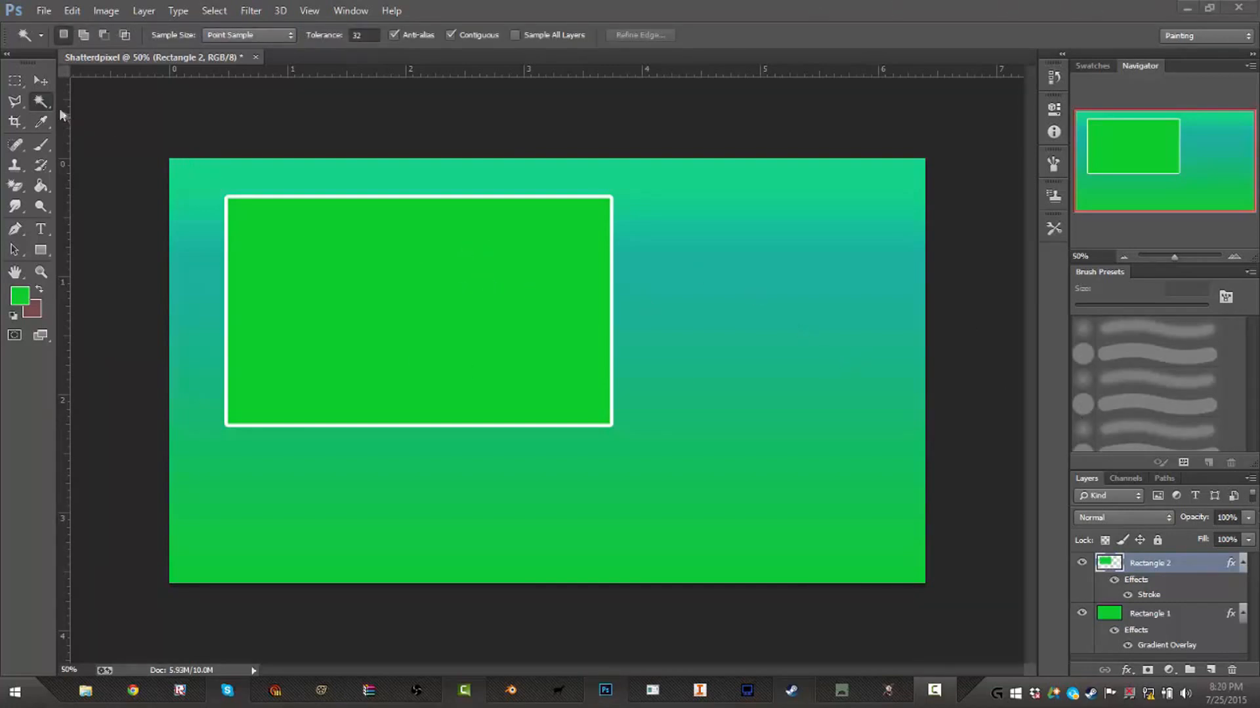
pyautogui.click(387, 289)
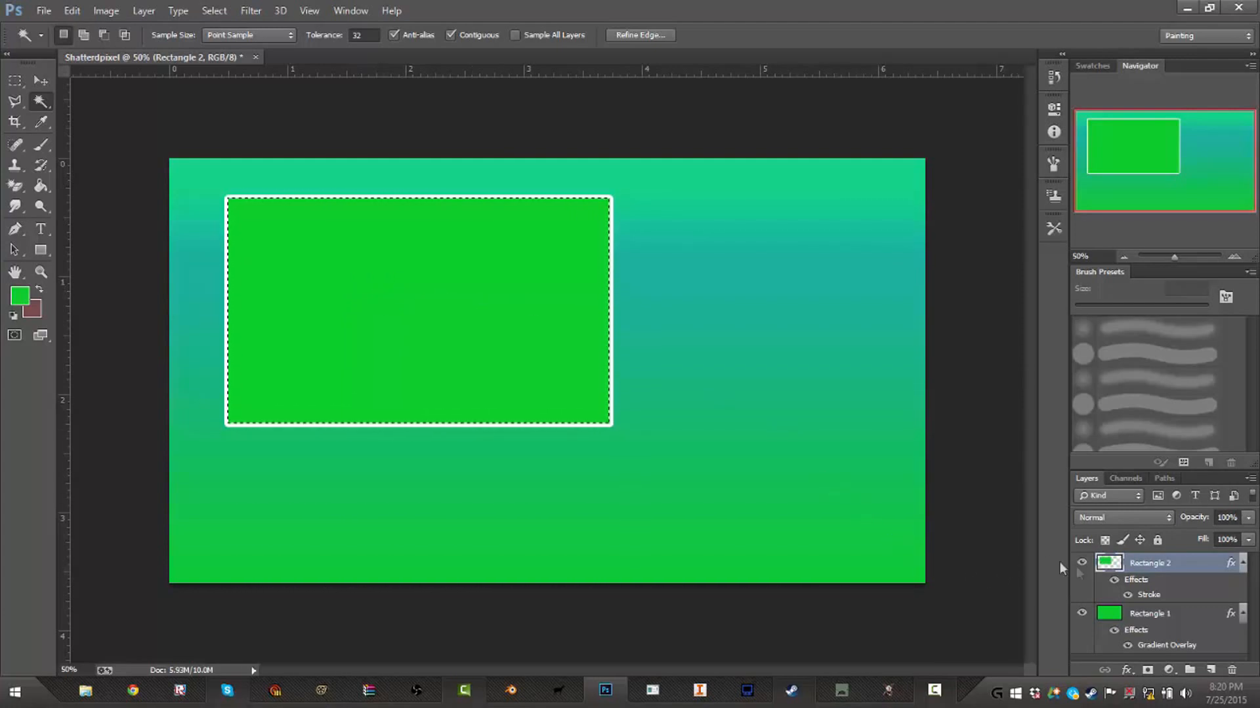
pyautogui.press('Delete')
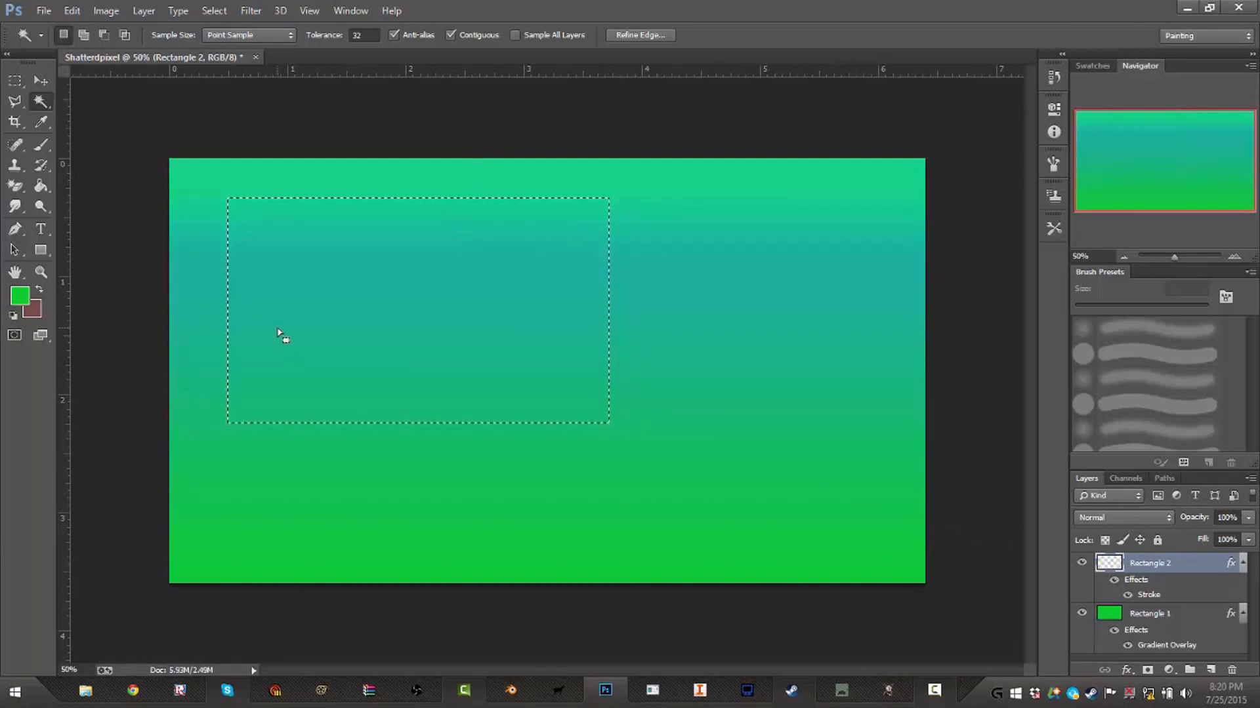
pyautogui.hotkey('ctrl', 'z')
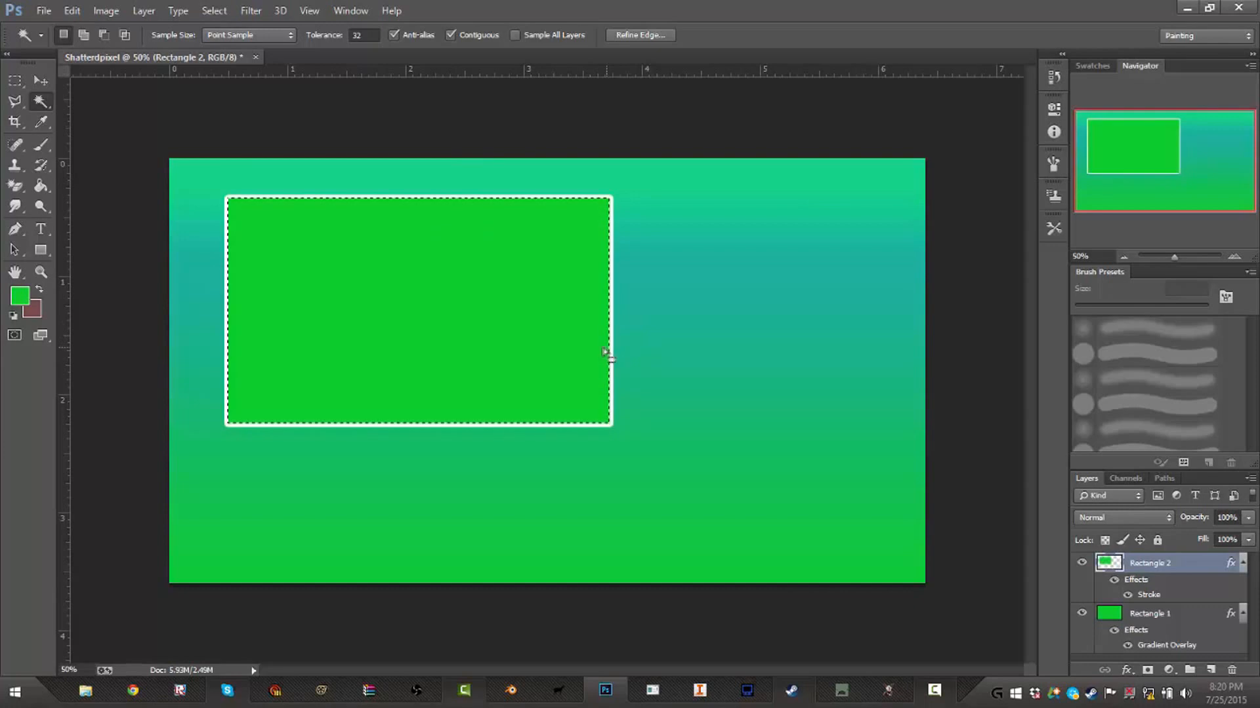
pyautogui.click(1158, 614)
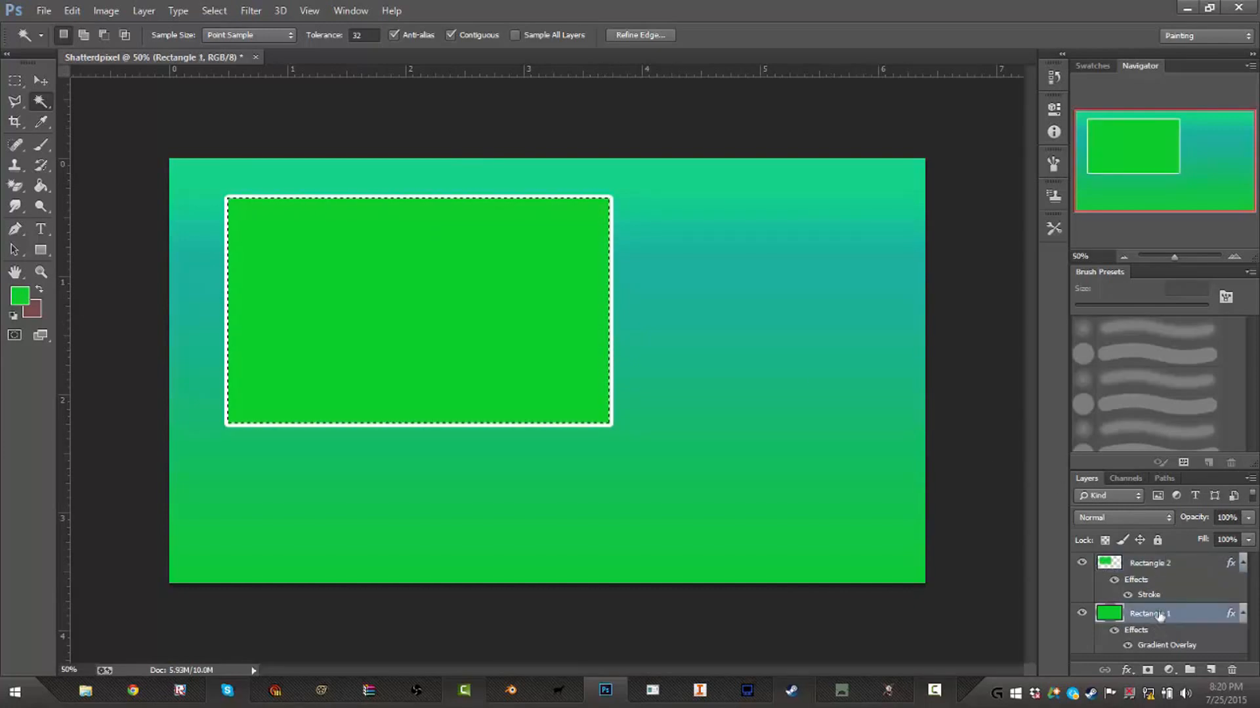
pyautogui.press('Delete')
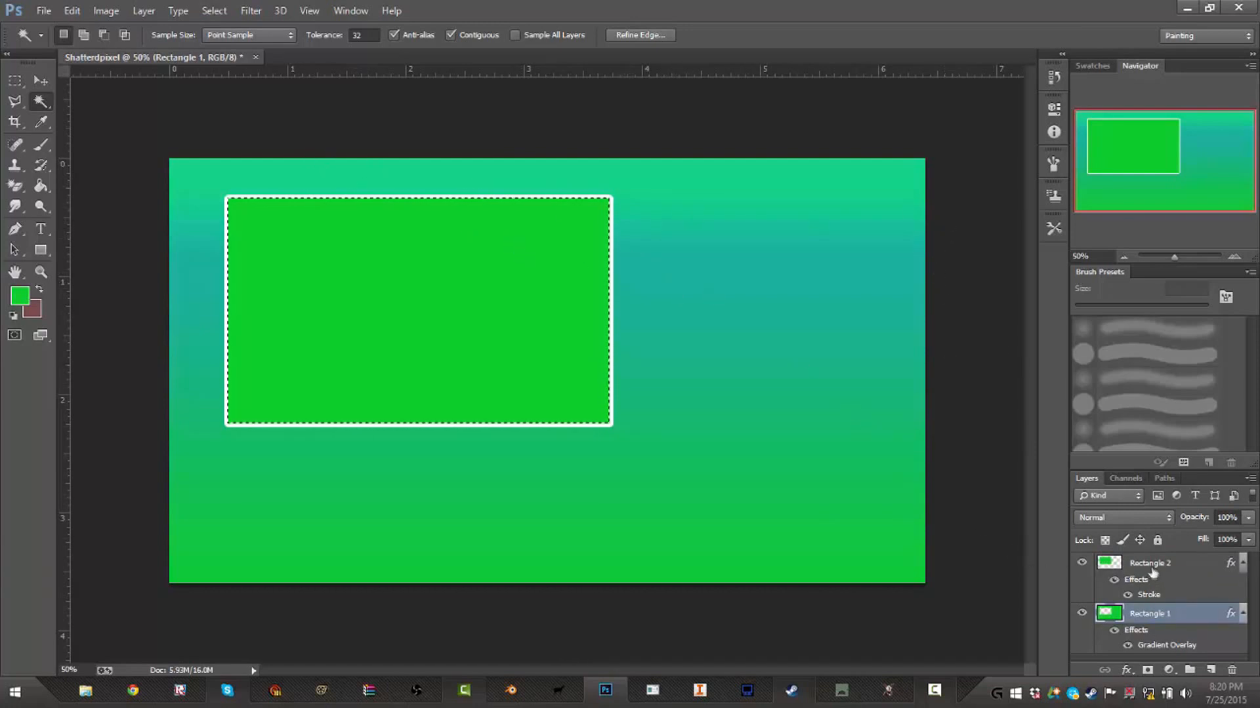
pyautogui.click(1081, 563)
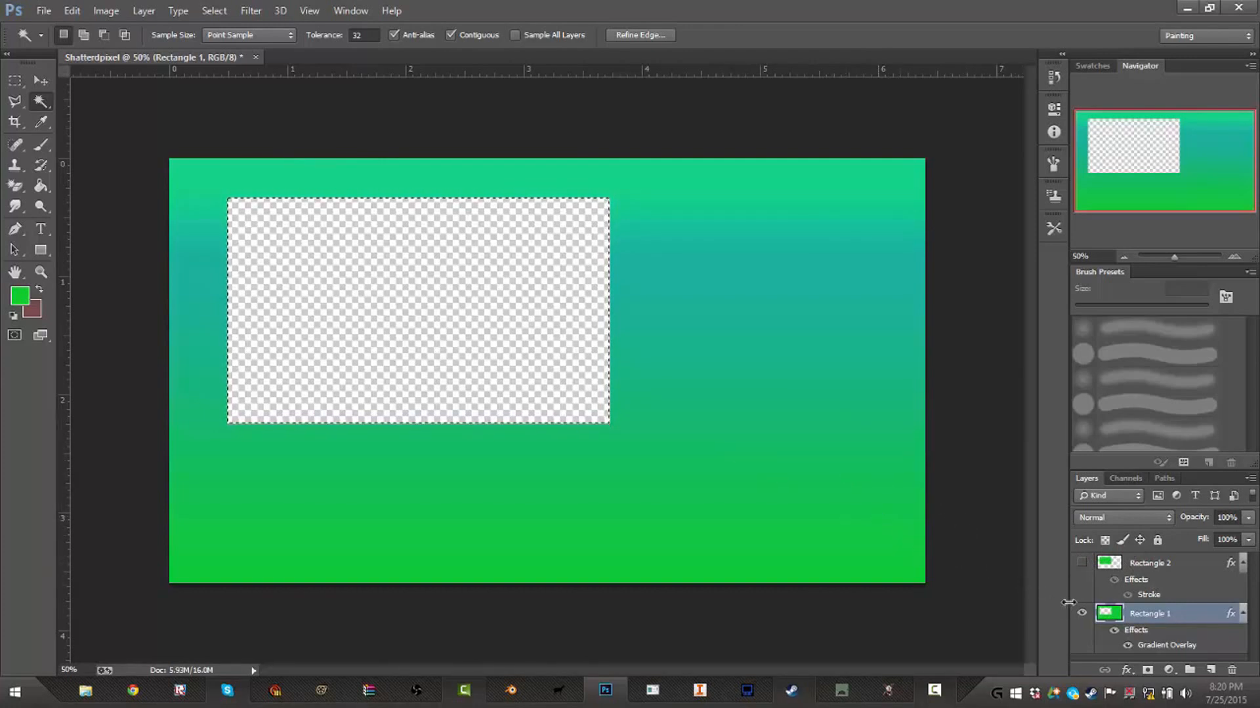
pyautogui.click(1081, 564)
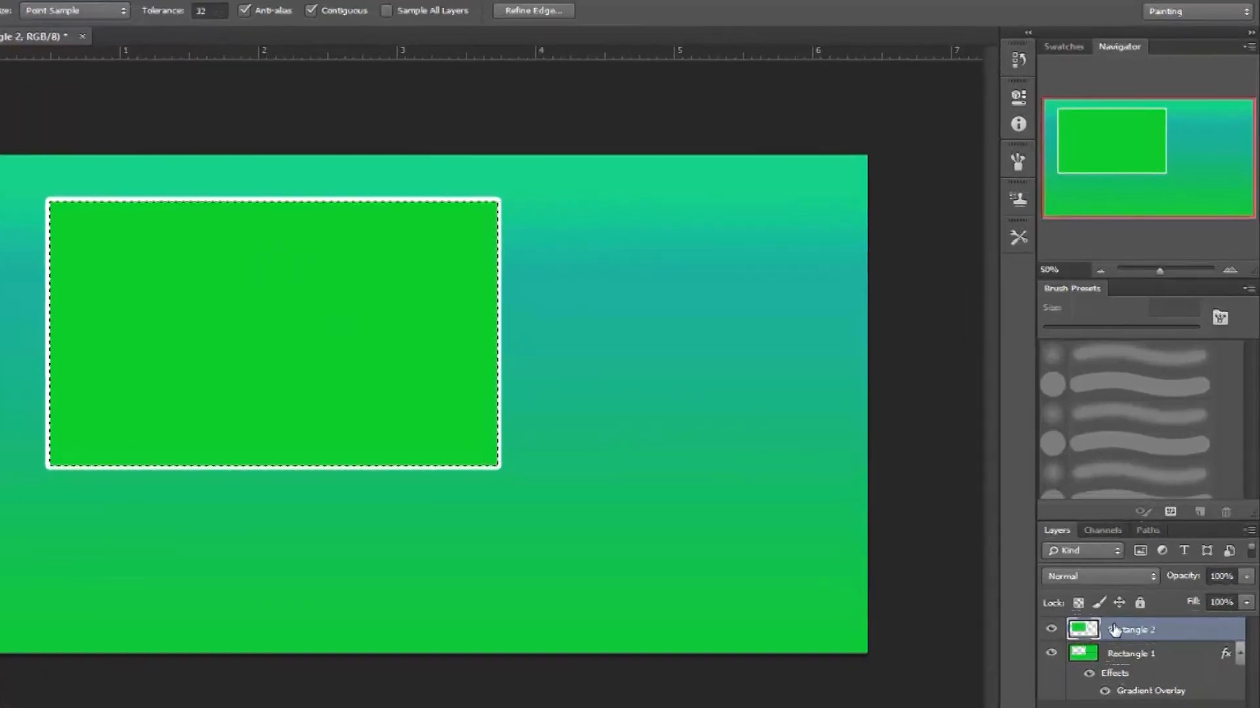
# Step: Rasterize the Rectangle 2 layer's stroke style, delete the green fill inside the white border, and deselect
pyautogui.rightClick(1136, 563)
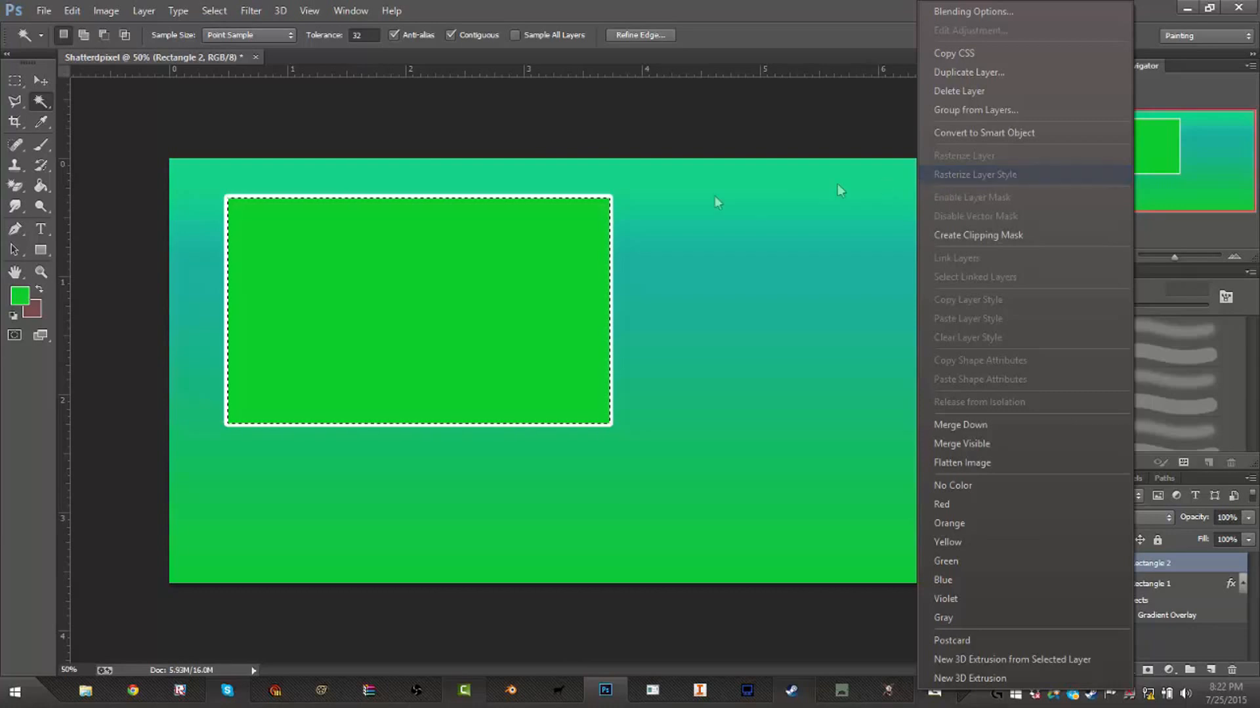
pyautogui.click(351, 294)
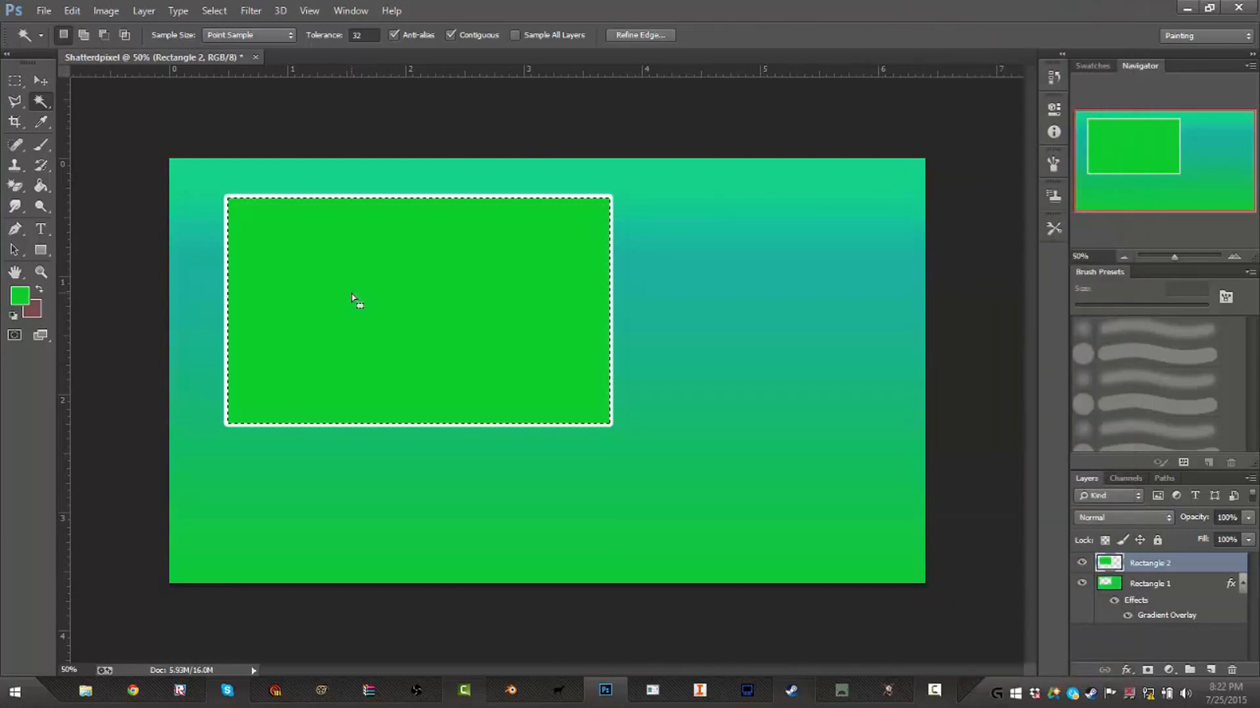
pyautogui.press('Delete')
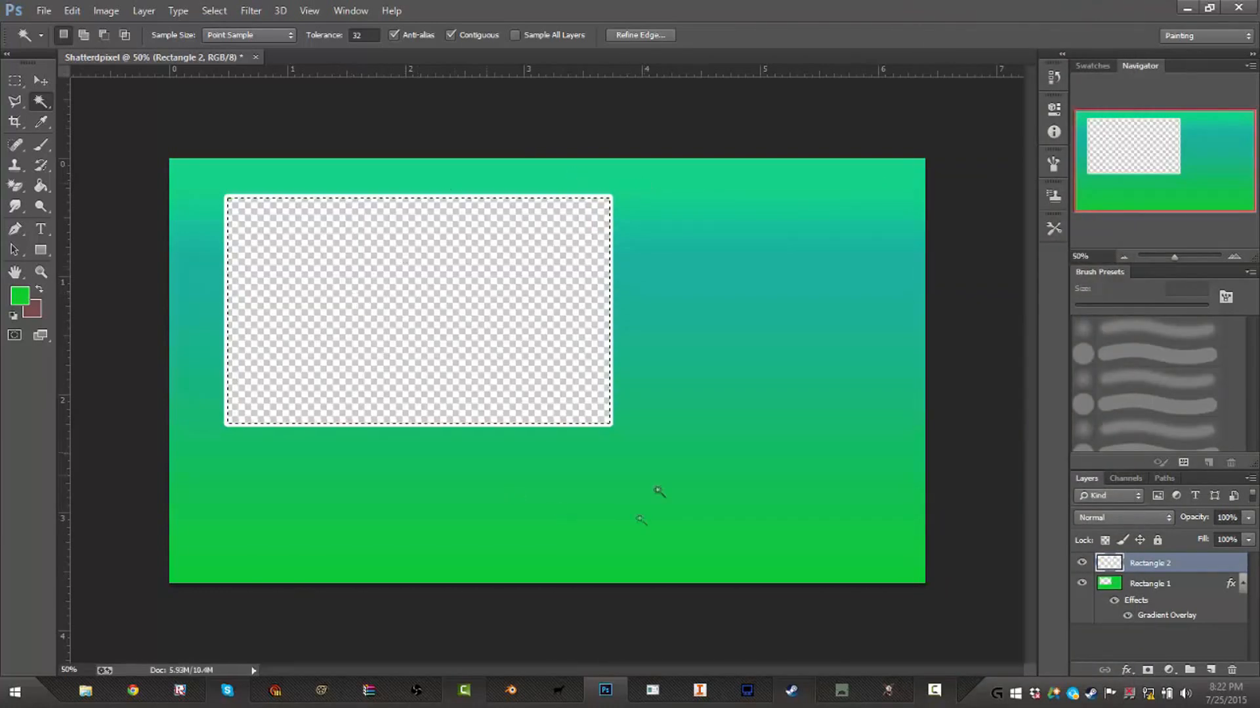
pyautogui.hotkey('ctrl', 'd')
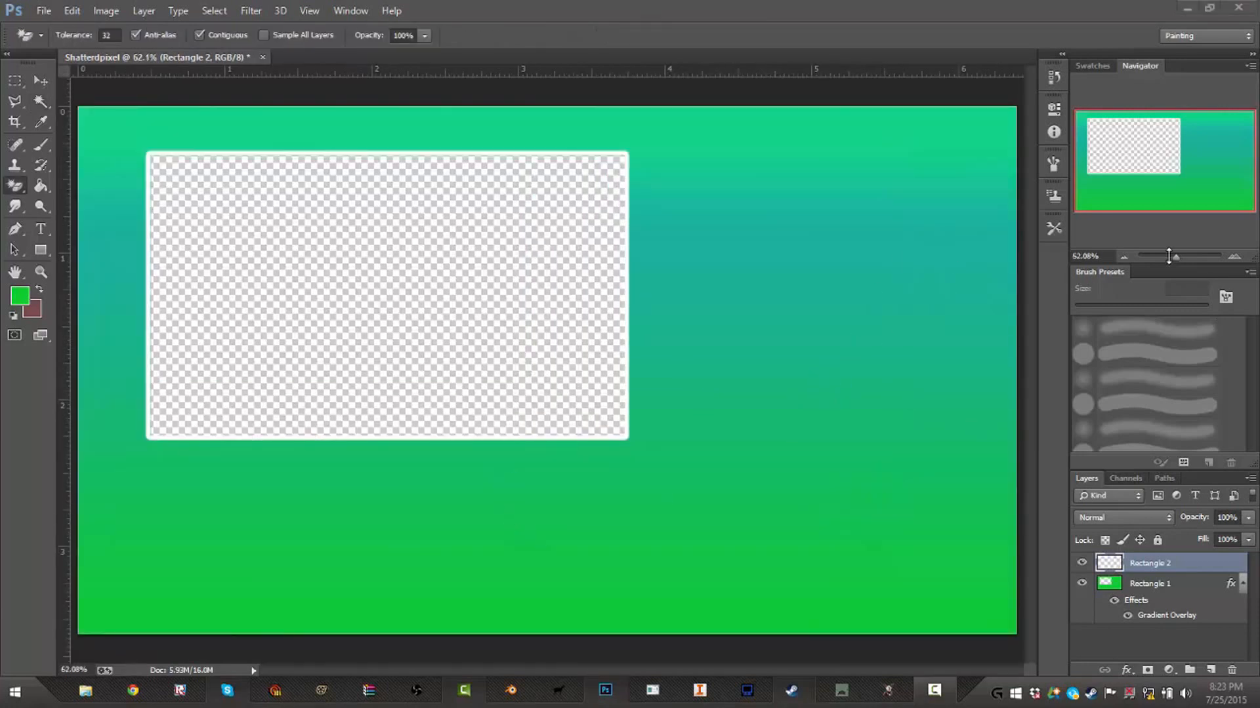
# Step: Create a wide text box just below the transparent frame, using the Aldo the Apache font at 36 pt
pyautogui.moveTo(1174, 256); pyautogui.dragTo(1175, 255)
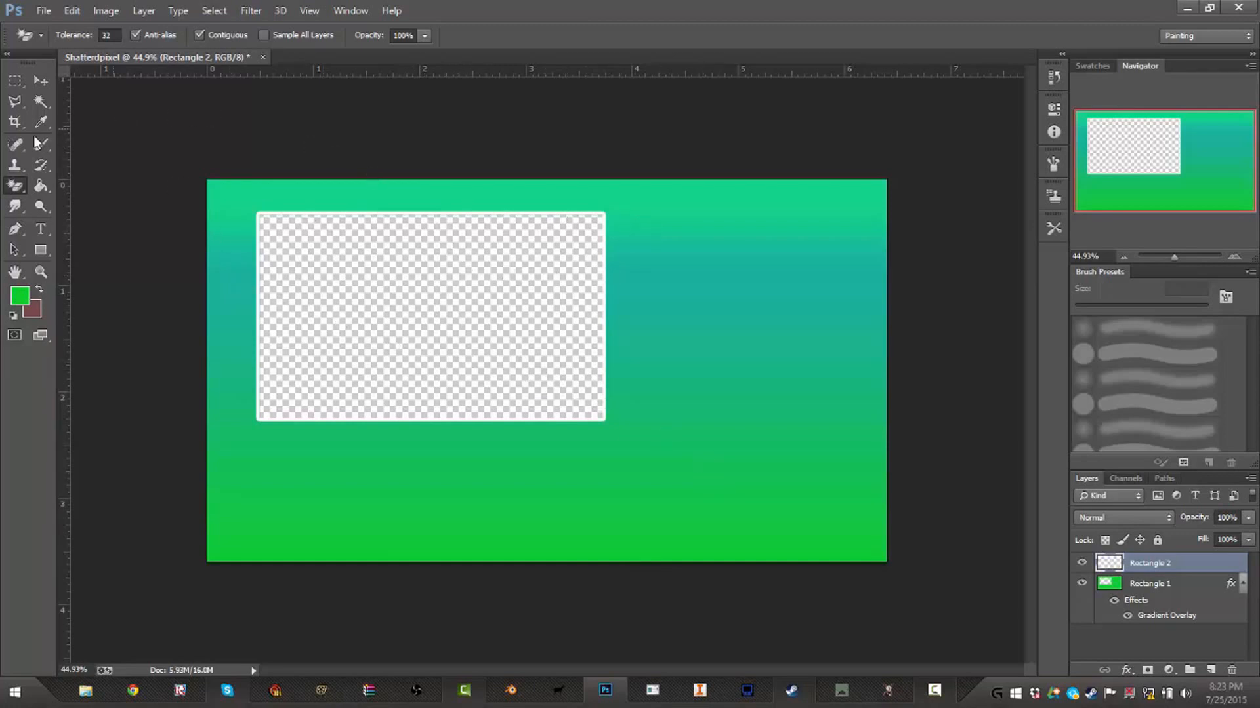
pyautogui.click(40, 231)
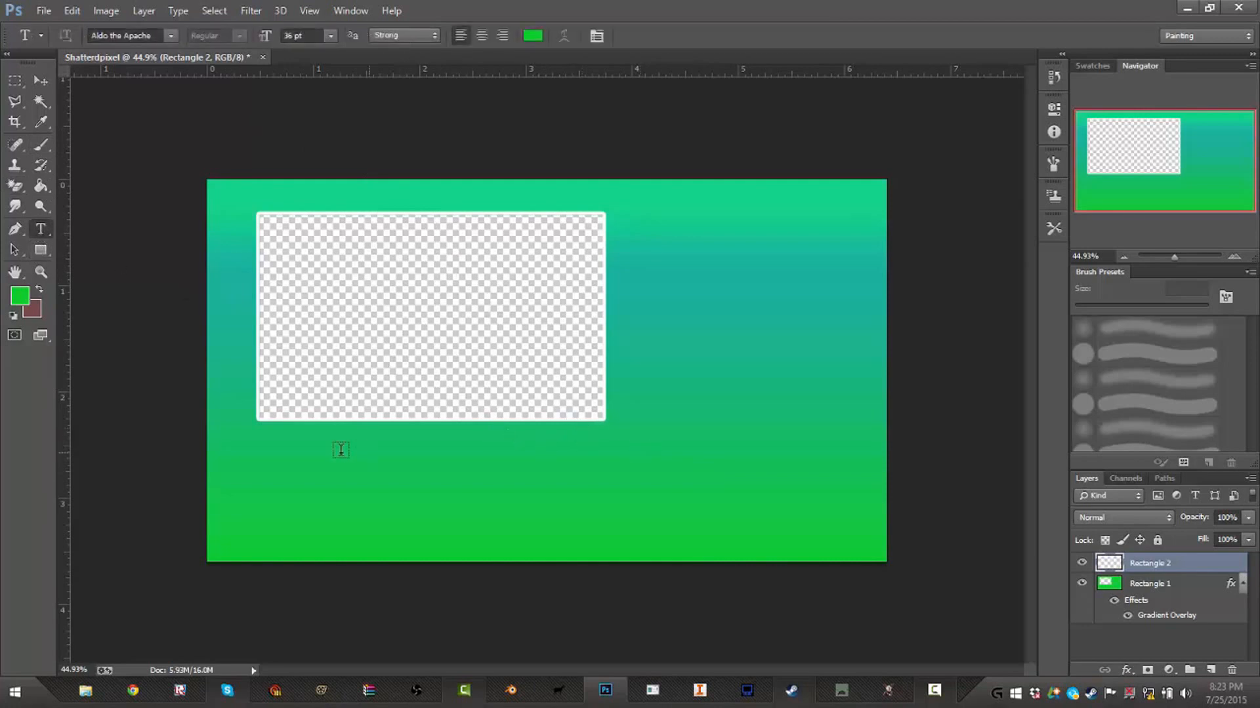
pyautogui.moveTo(257, 447); pyautogui.dragTo(623, 506)
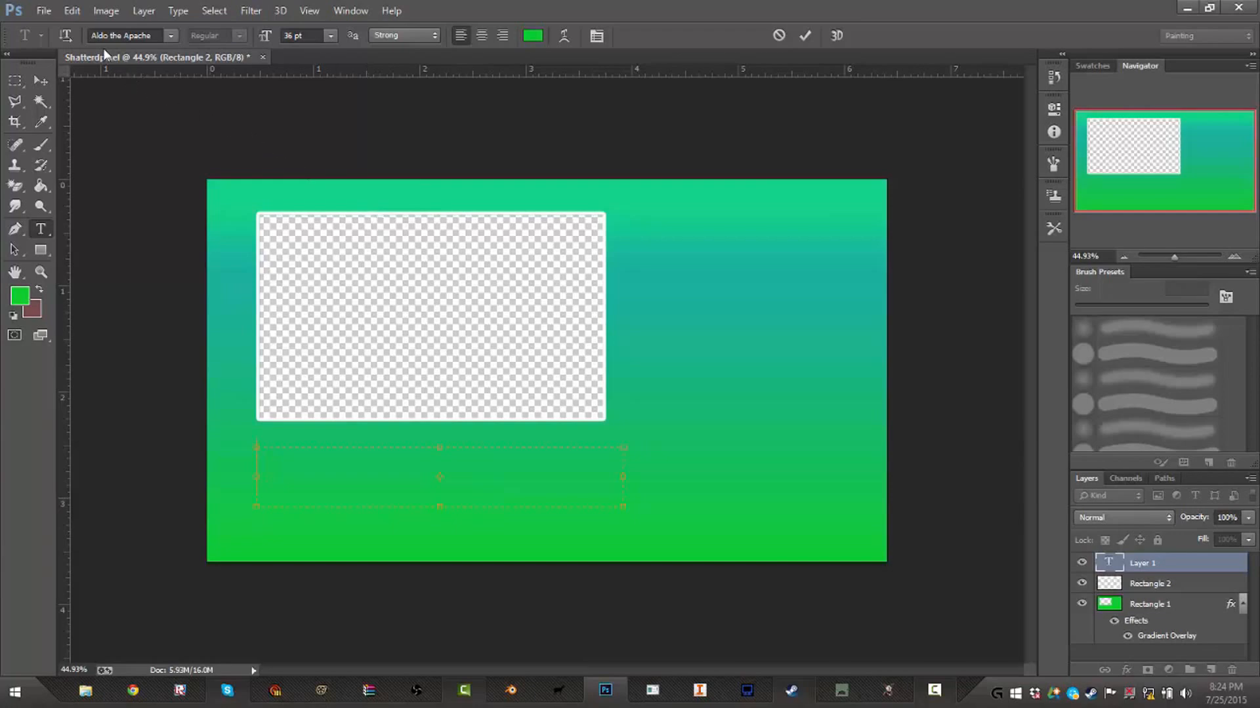
pyautogui.click(170, 36)
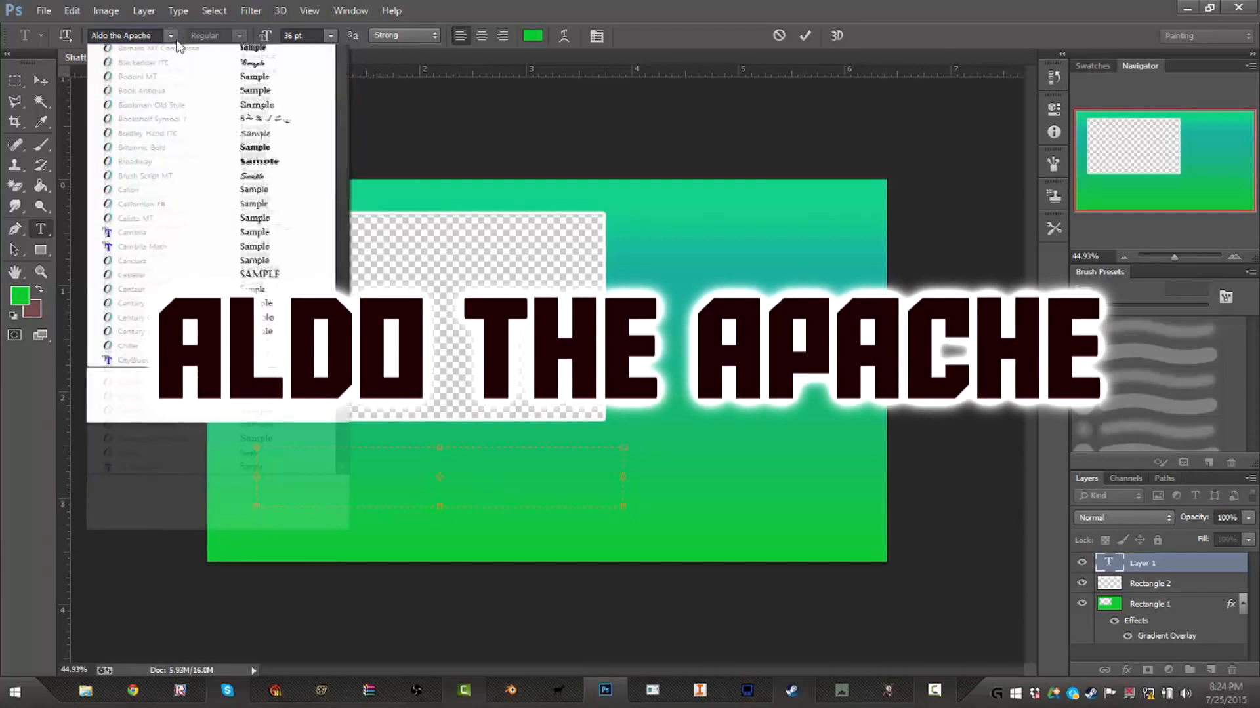
pyautogui.scroll(1, 282, 110)
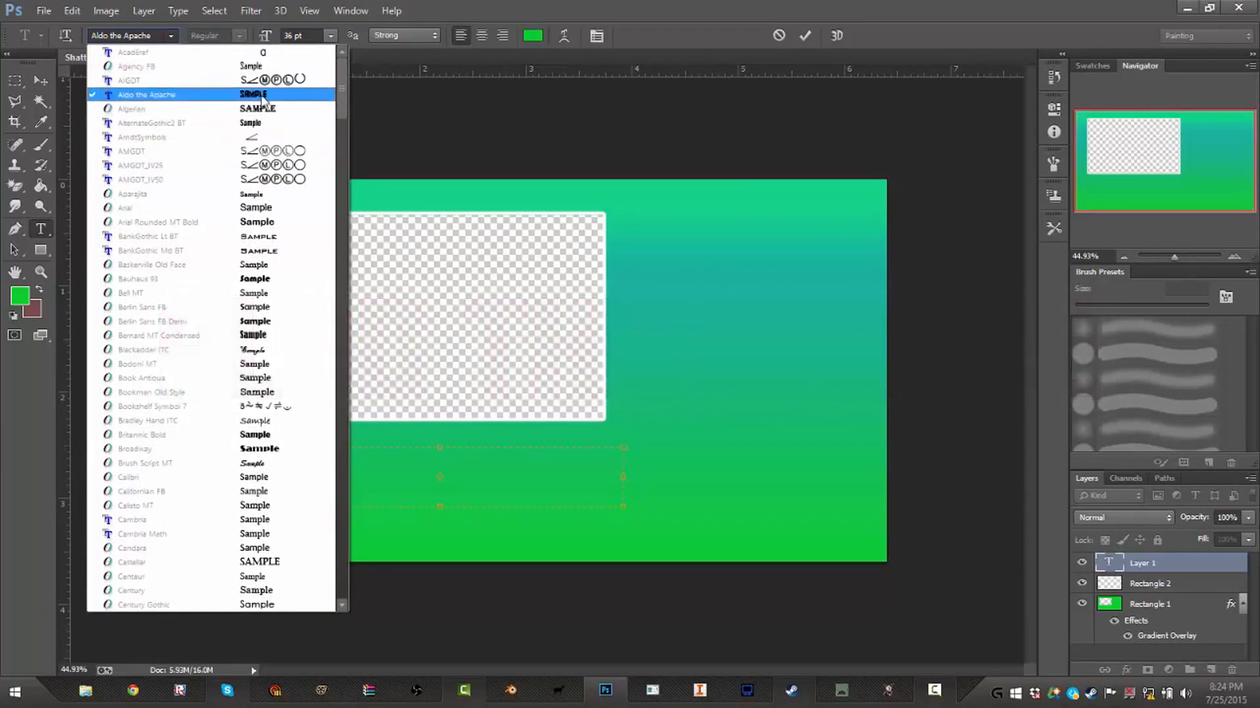
pyautogui.click(178, 40)
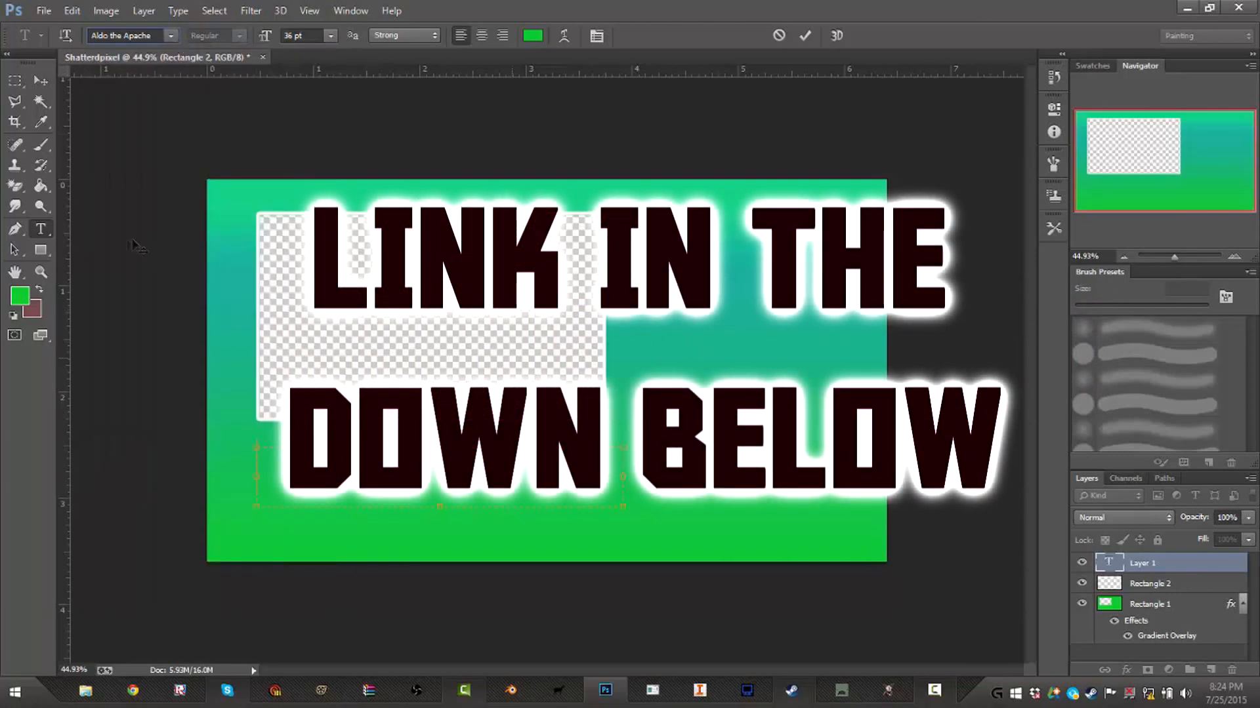
# Step: Try teal (#0eccbc) as the text colour with a test letter P in the text box
pyautogui.click(27, 296)
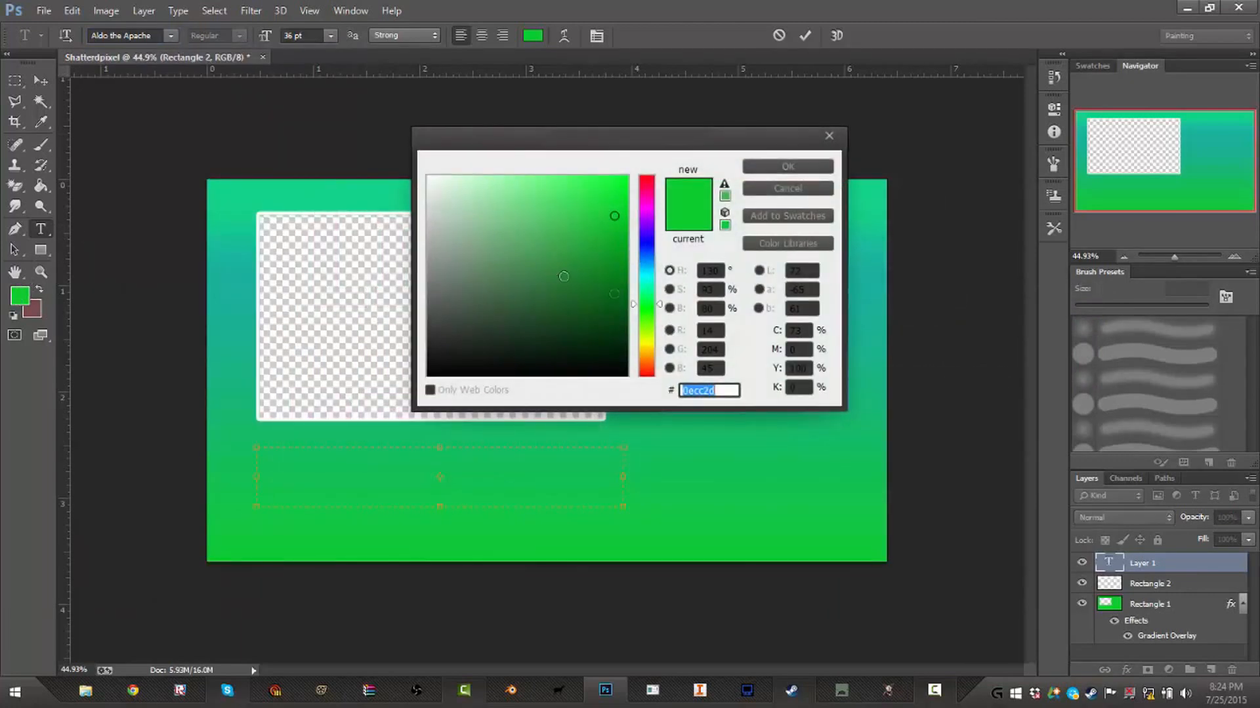
pyautogui.click(647, 286)
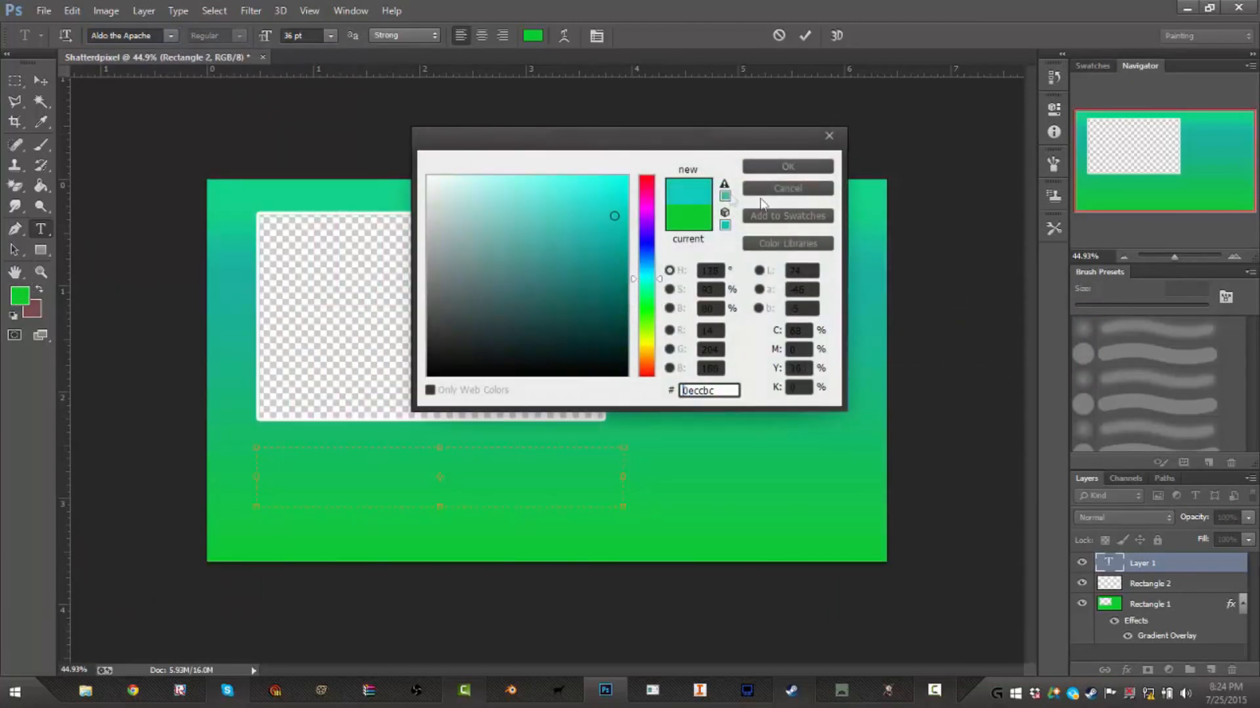
pyautogui.click(788, 168)
pyautogui.write('P')
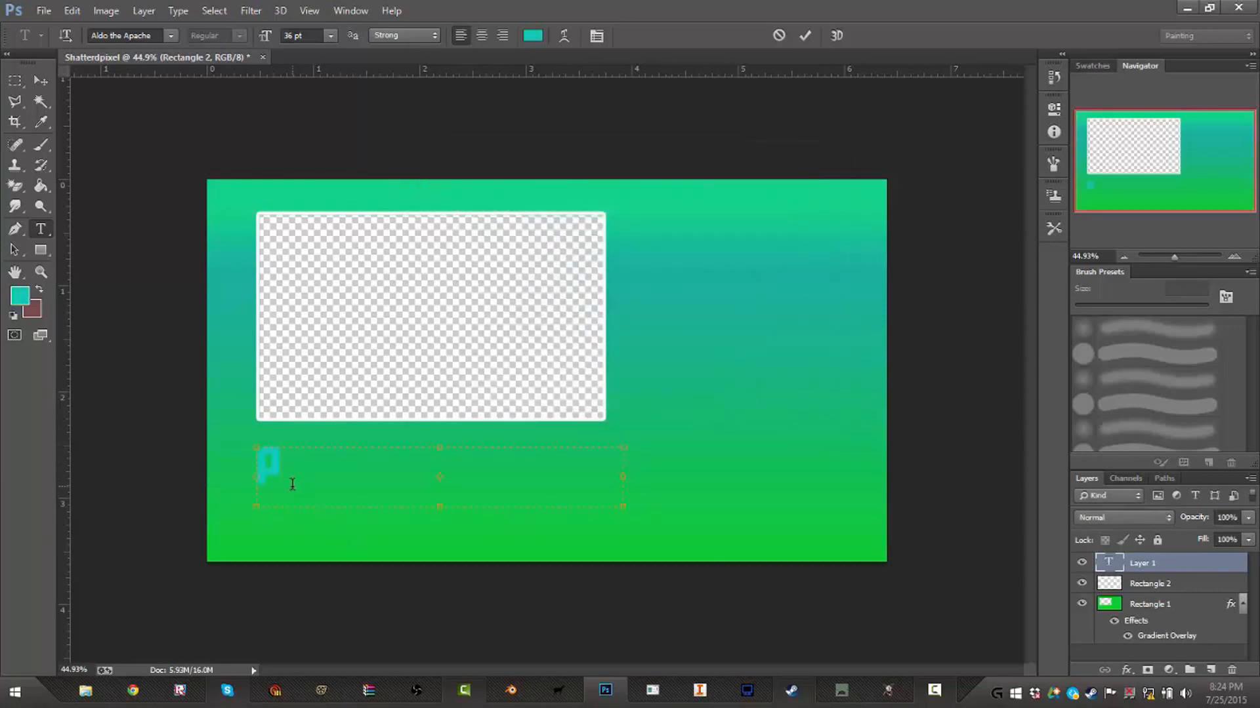
pyautogui.press('BackSpace')
# Step: Set the text colour to black (#000000), check it with a test letter P, and remove the letter
pyautogui.click(26, 300)
pyautogui.write('000000')
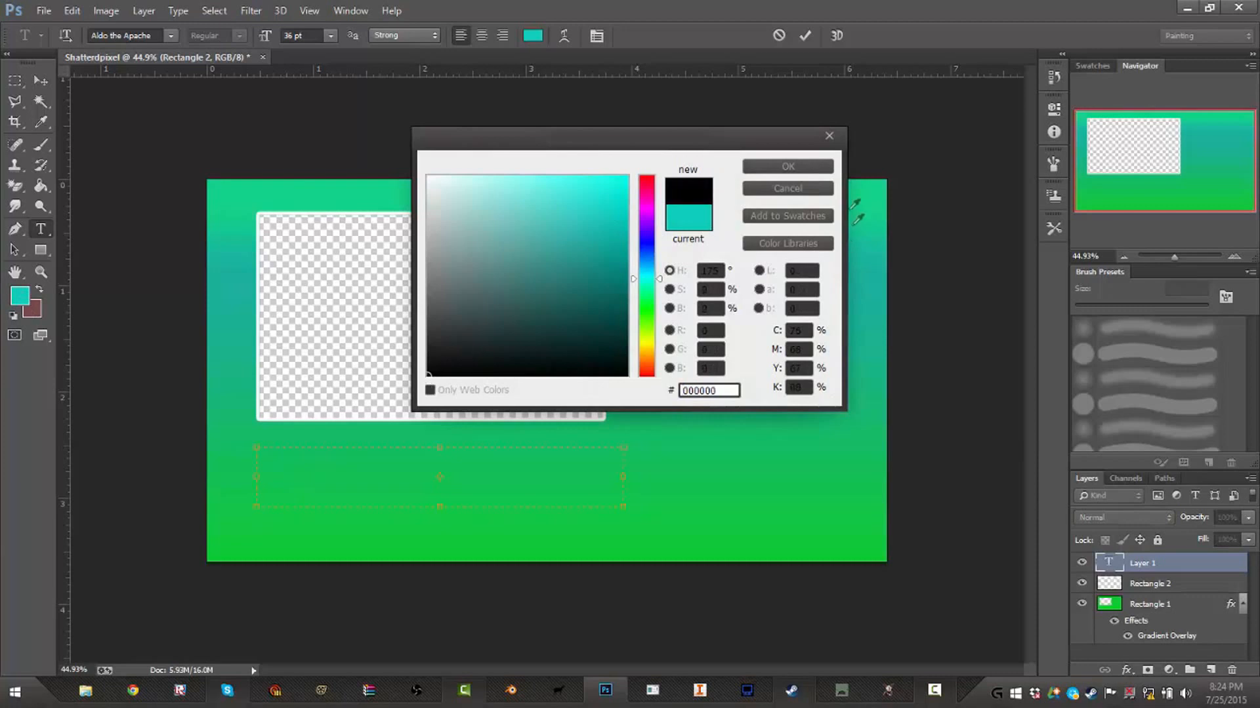
pyautogui.press('Return')
pyautogui.write('P')
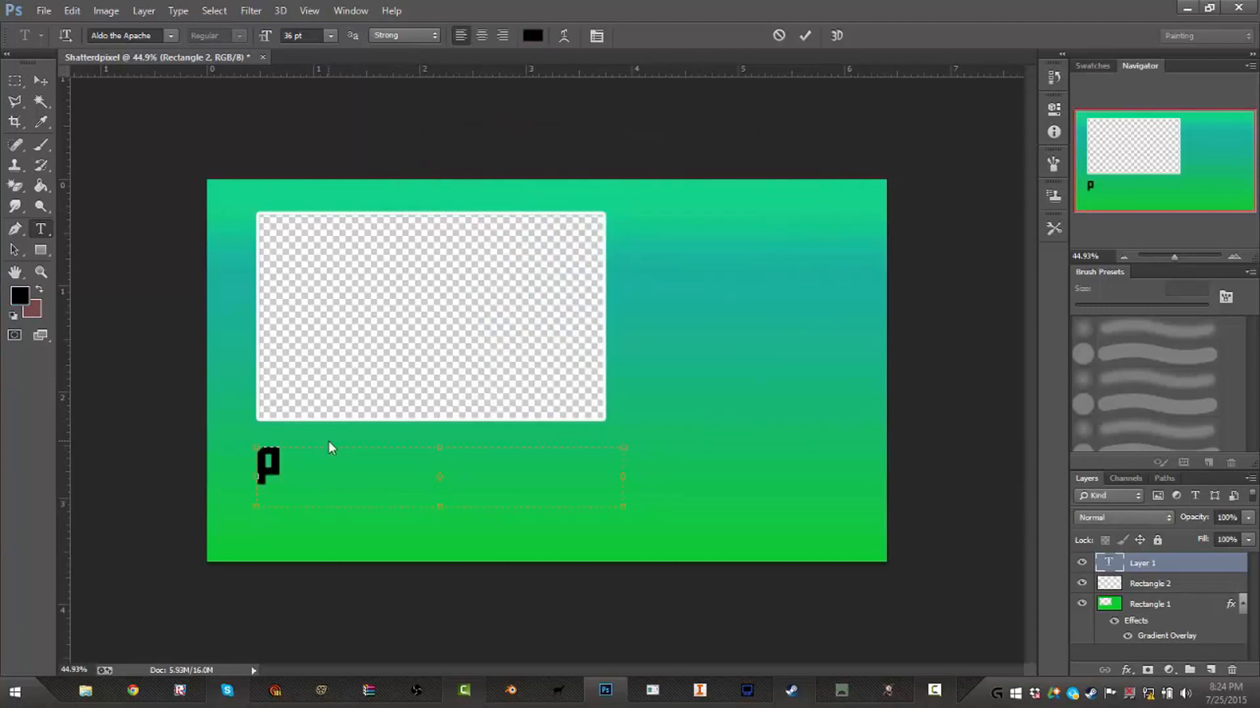
pyautogui.press('BackSpace')
# Step: Add a thin black outside Stroke layer style to the Rectangle 2 frame layer and apply it
pyautogui.click(1142, 584)
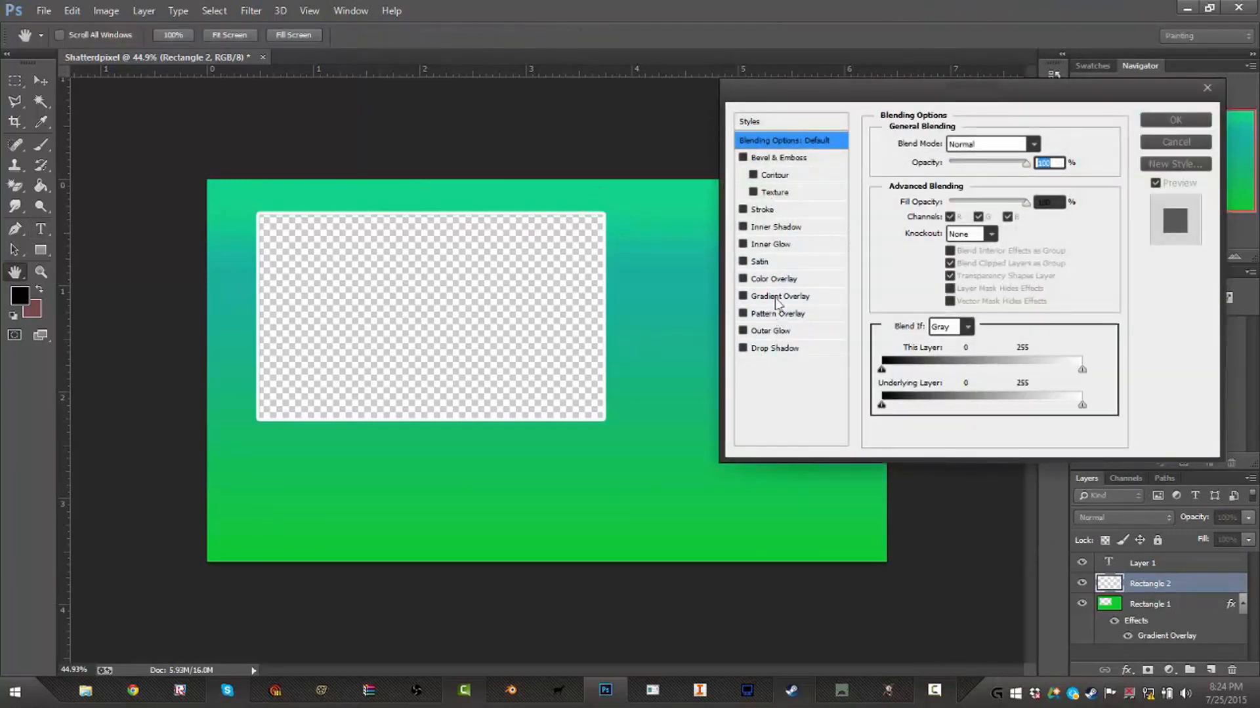
pyautogui.click(762, 210)
pyautogui.click(916, 250)
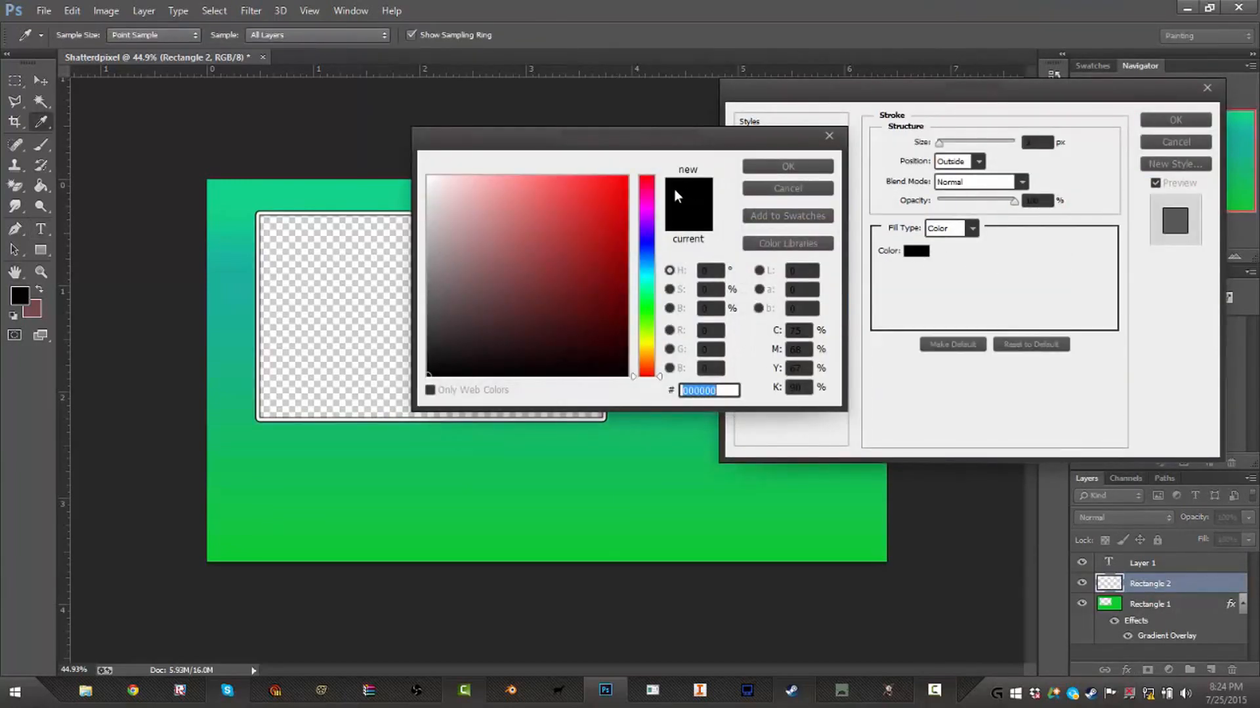
pyautogui.click(787, 166)
pyautogui.press('Return')
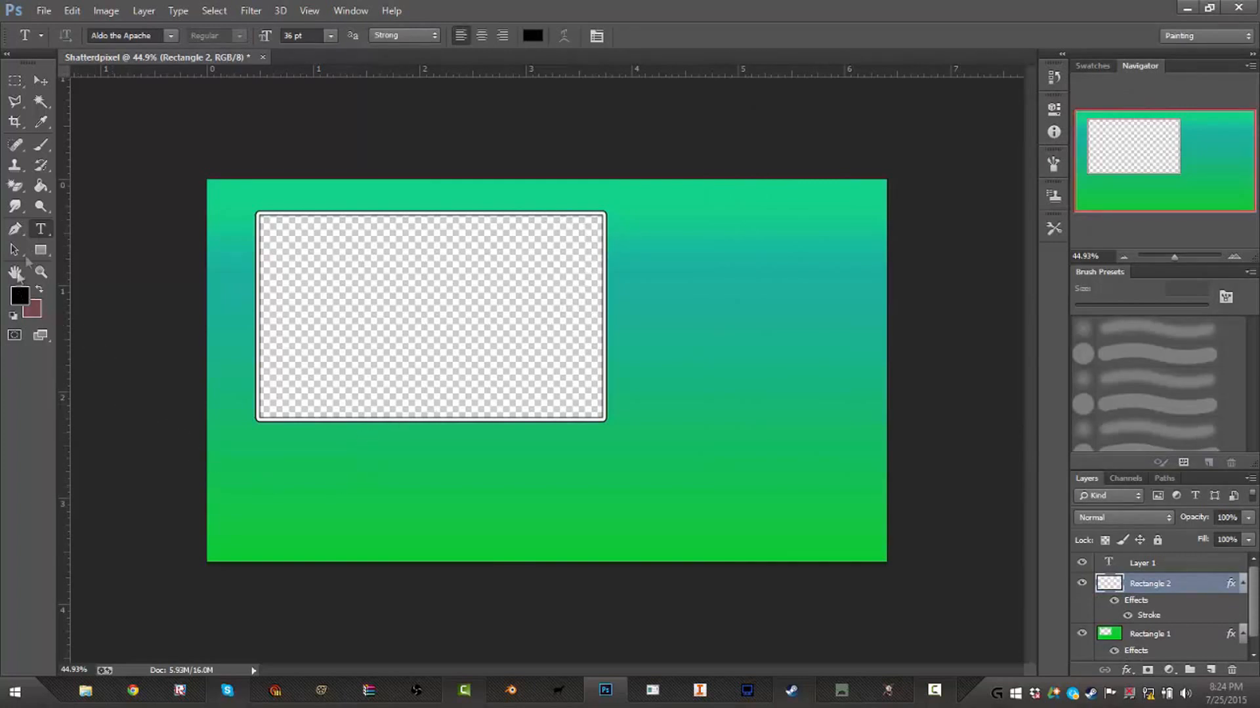
# Step: Create a wide text box below the transparent frame and enter PREVIOUS, using a capital I in the word
pyautogui.moveTo(257, 457); pyautogui.dragTo(638, 506)
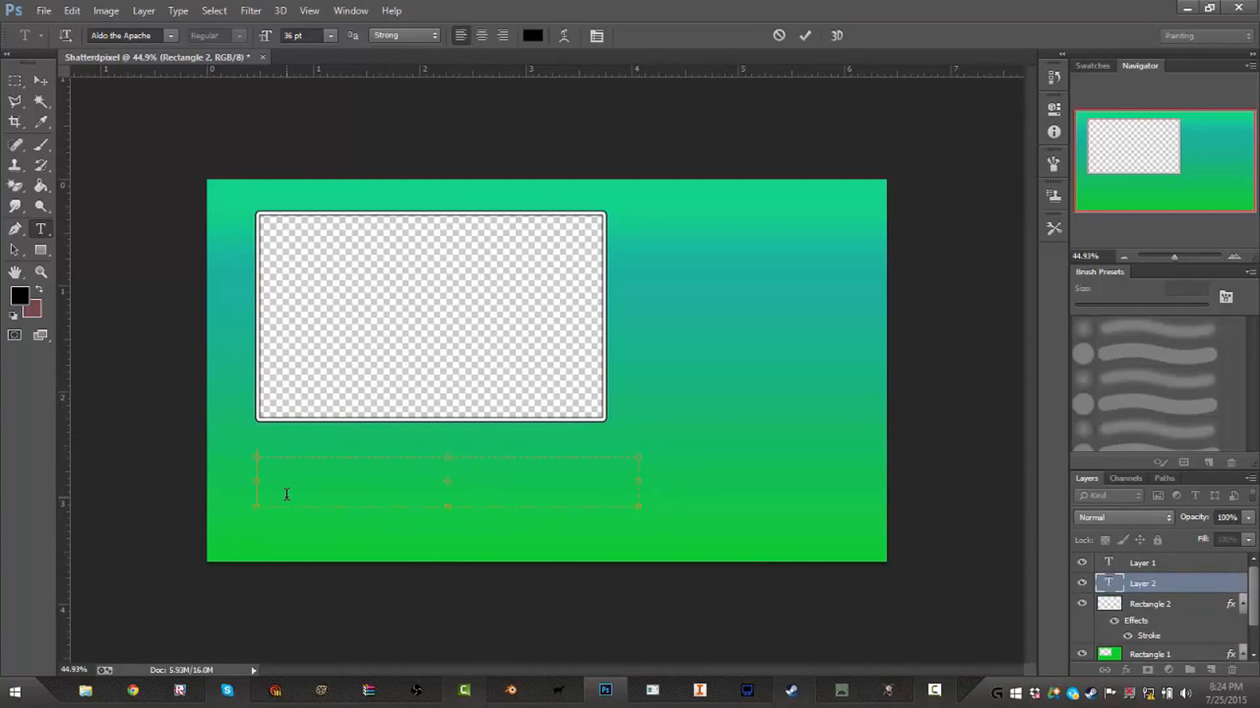
pyautogui.write('PREVIOUS')
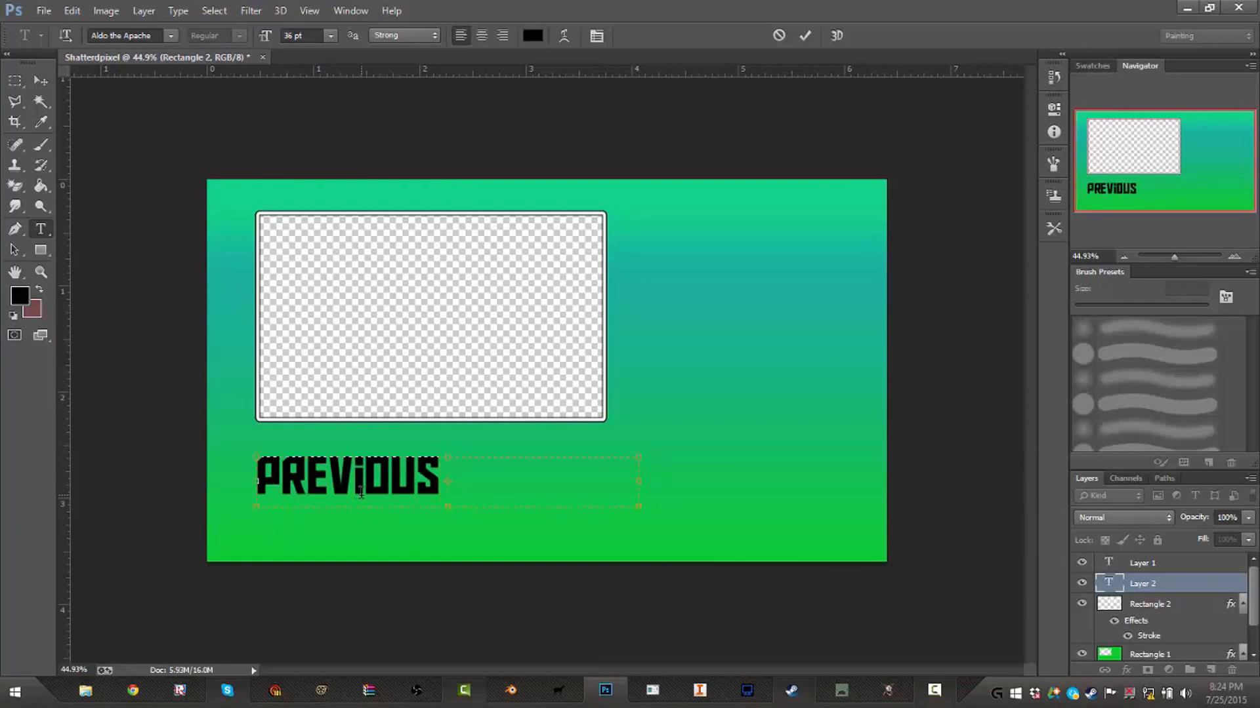
pyautogui.click(361, 492)
pyautogui.press('BackSpace')
pyautogui.write('I')
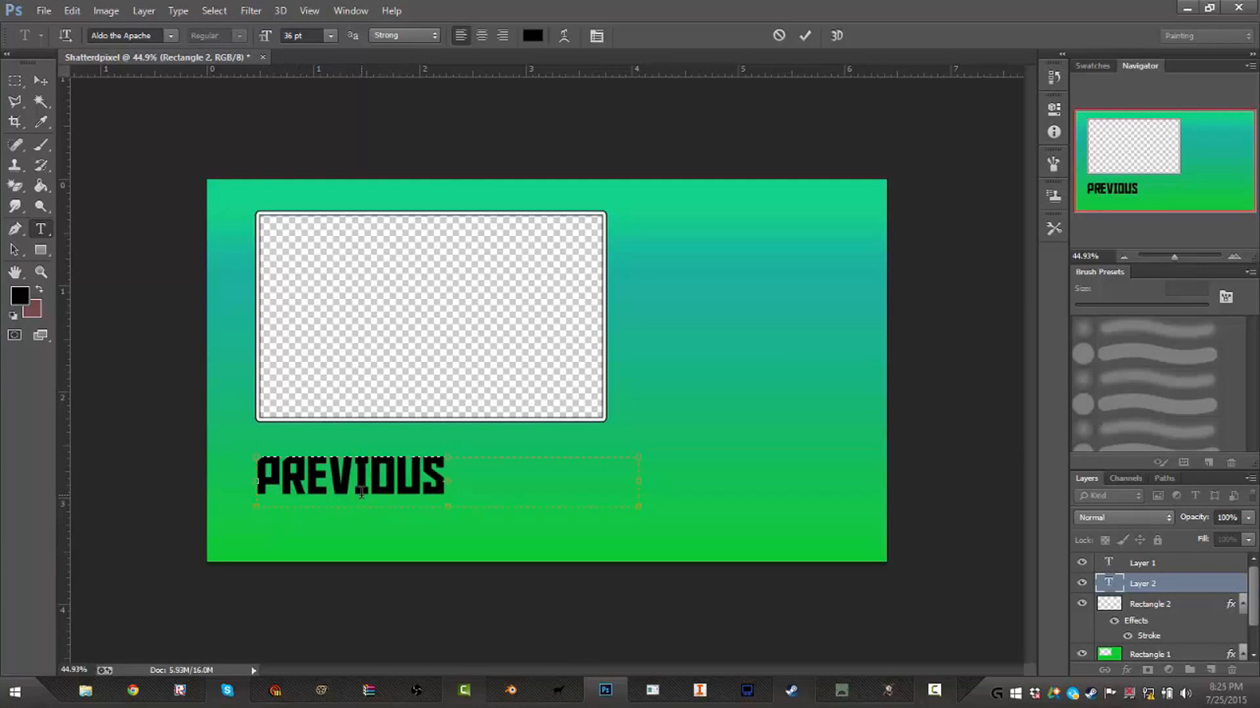
# Step: Move the PREVIOUS text up so it sits directly beneath the frame, near the frame's lower-left corner
pyautogui.moveTo(754, 491); pyautogui.dragTo(747, 490)
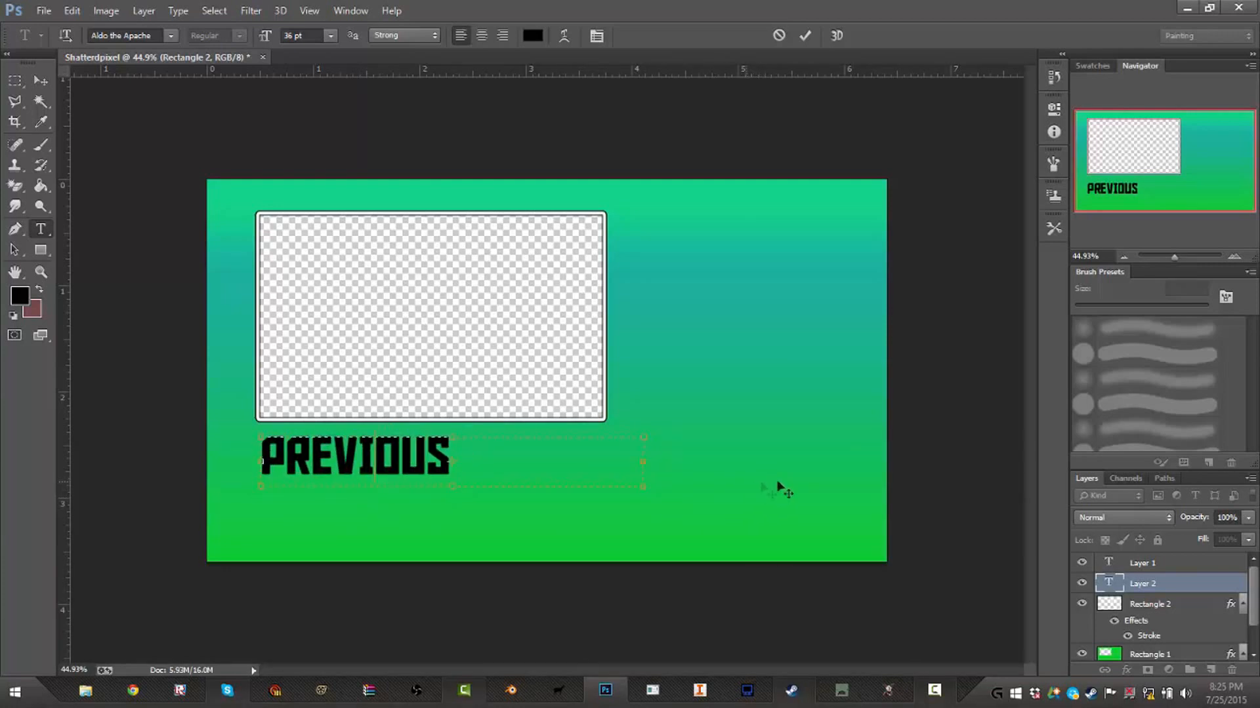
pyautogui.moveTo(946, 474); pyautogui.dragTo(1120, 264)
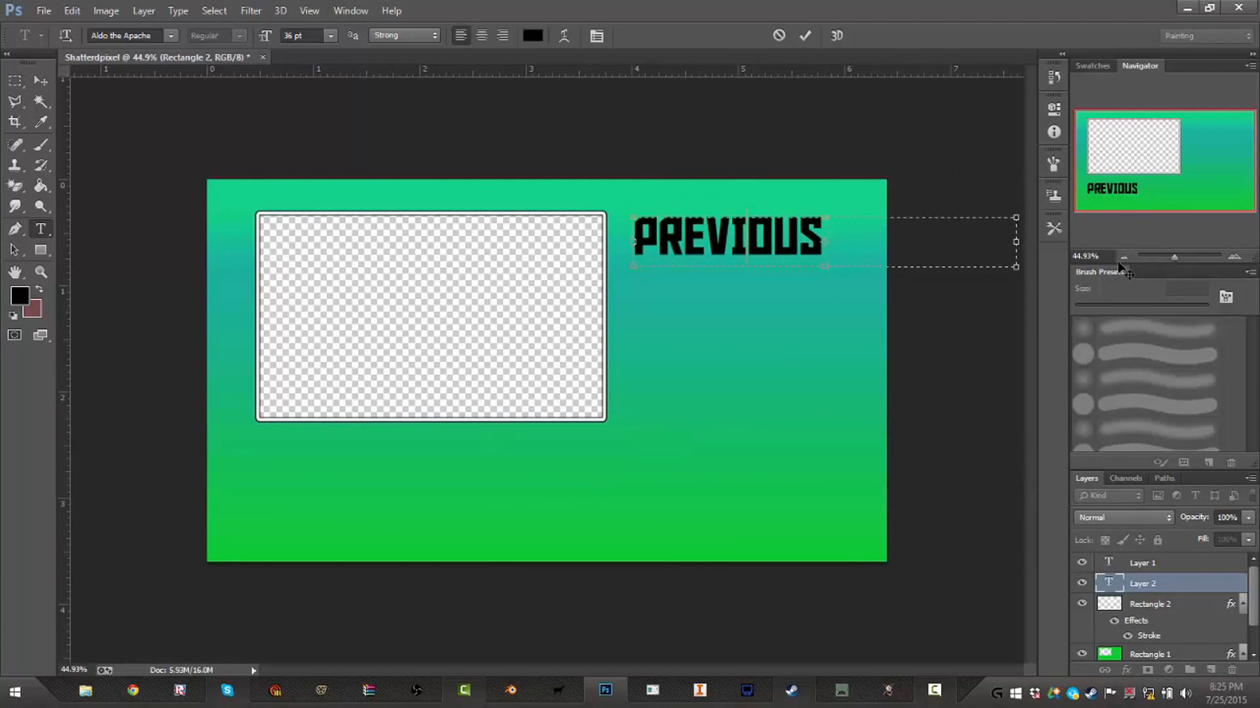
pyautogui.moveTo(1102, 293); pyautogui.dragTo(750, 487)
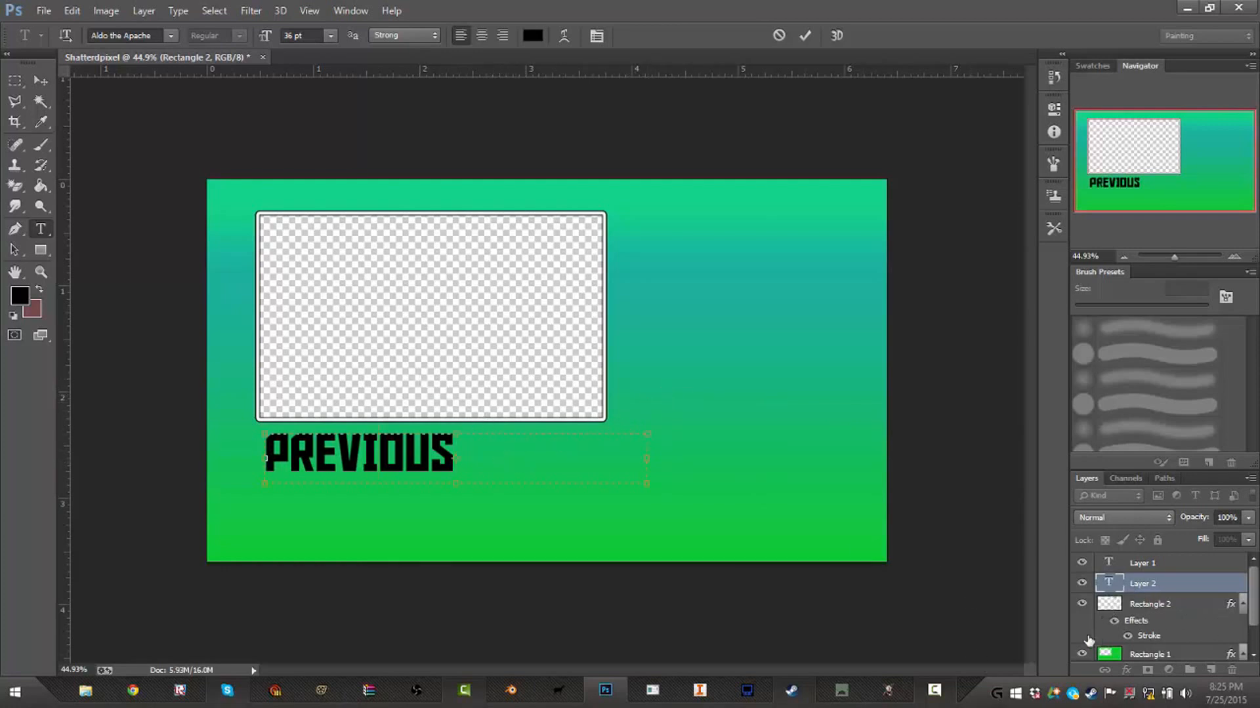
# Step: Commit the PREVIOUS text and give its layer a white outside Stroke style, thickened slightly
pyautogui.click(1156, 586)
pyautogui.rightClick(1156, 586)
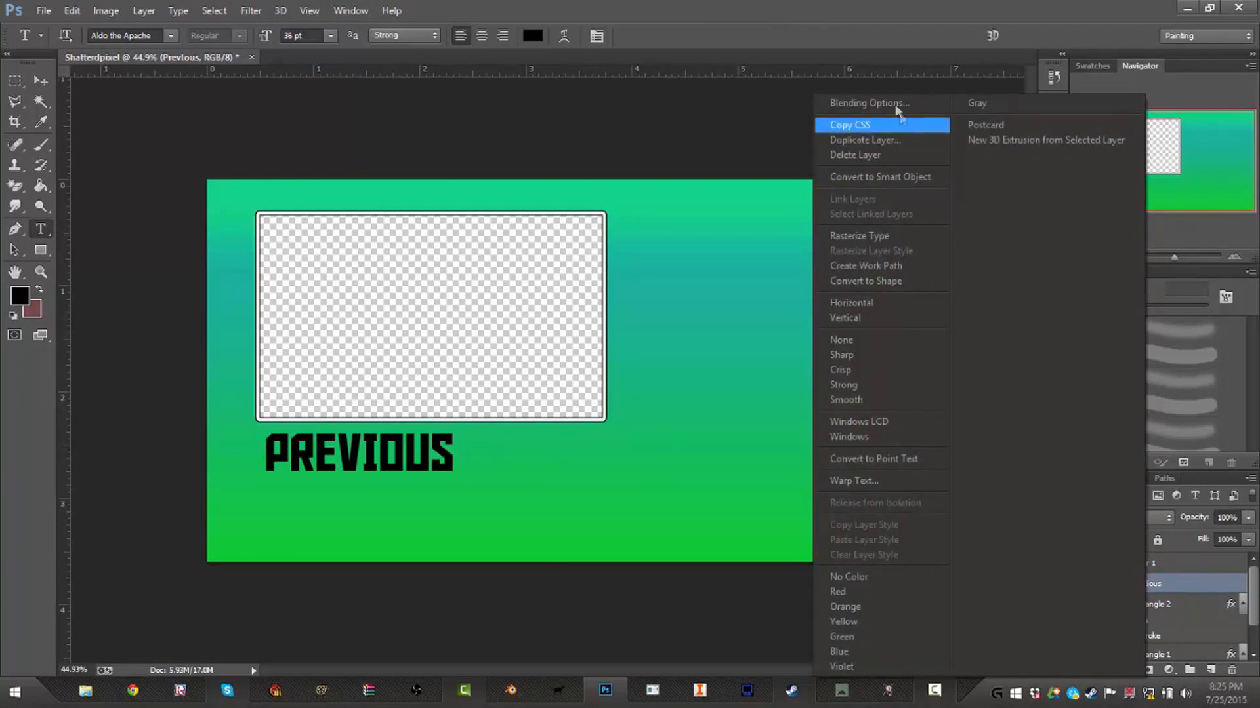
pyautogui.click(873, 103)
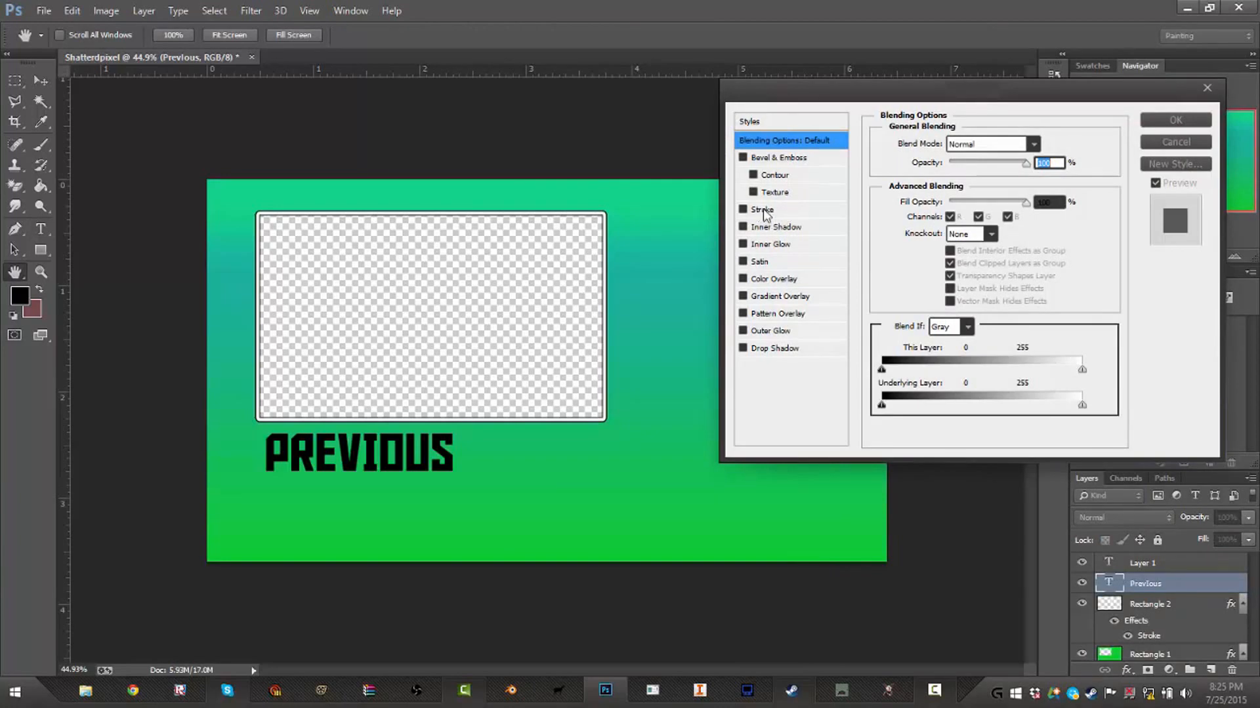
pyautogui.click(742, 209)
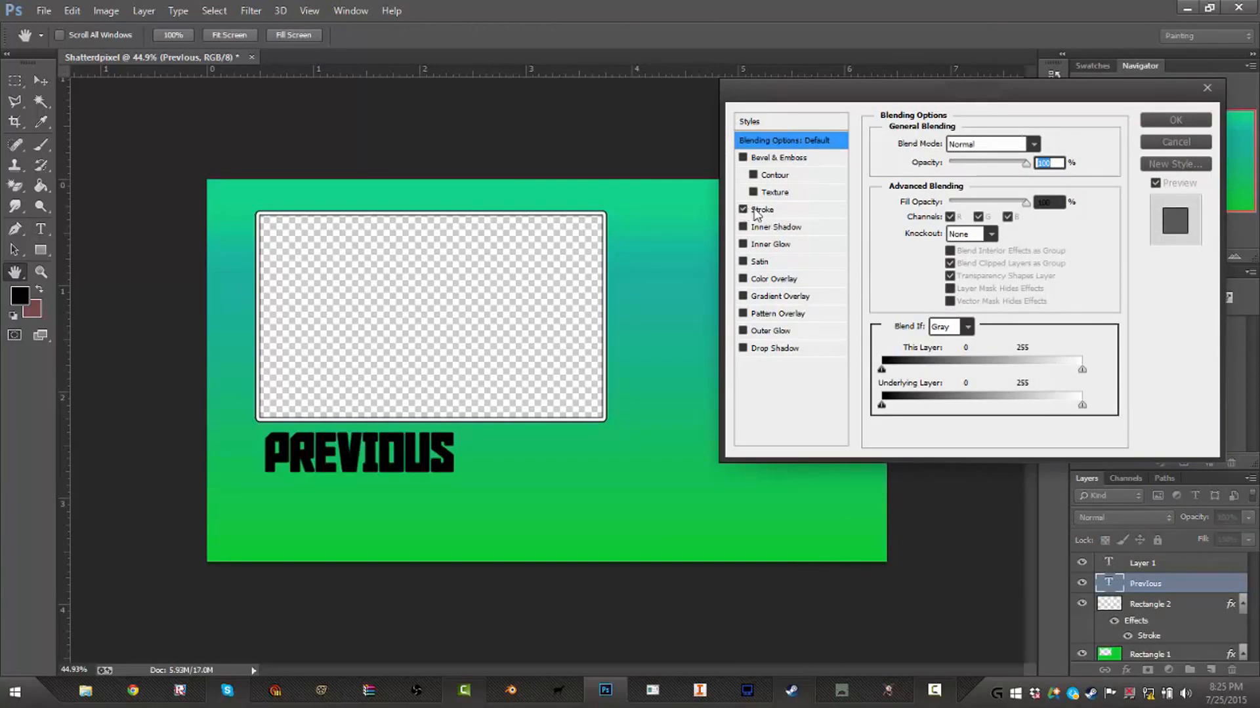
pyautogui.click(756, 212)
pyautogui.click(915, 250)
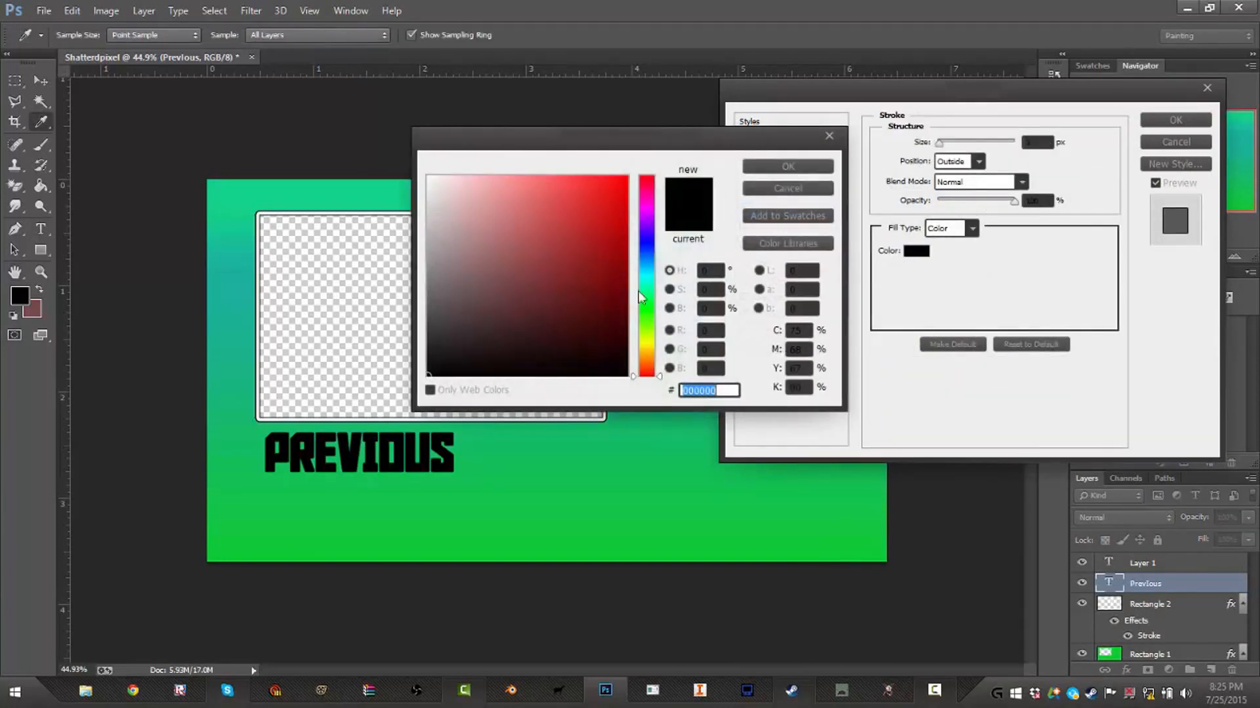
pyautogui.click(429, 177)
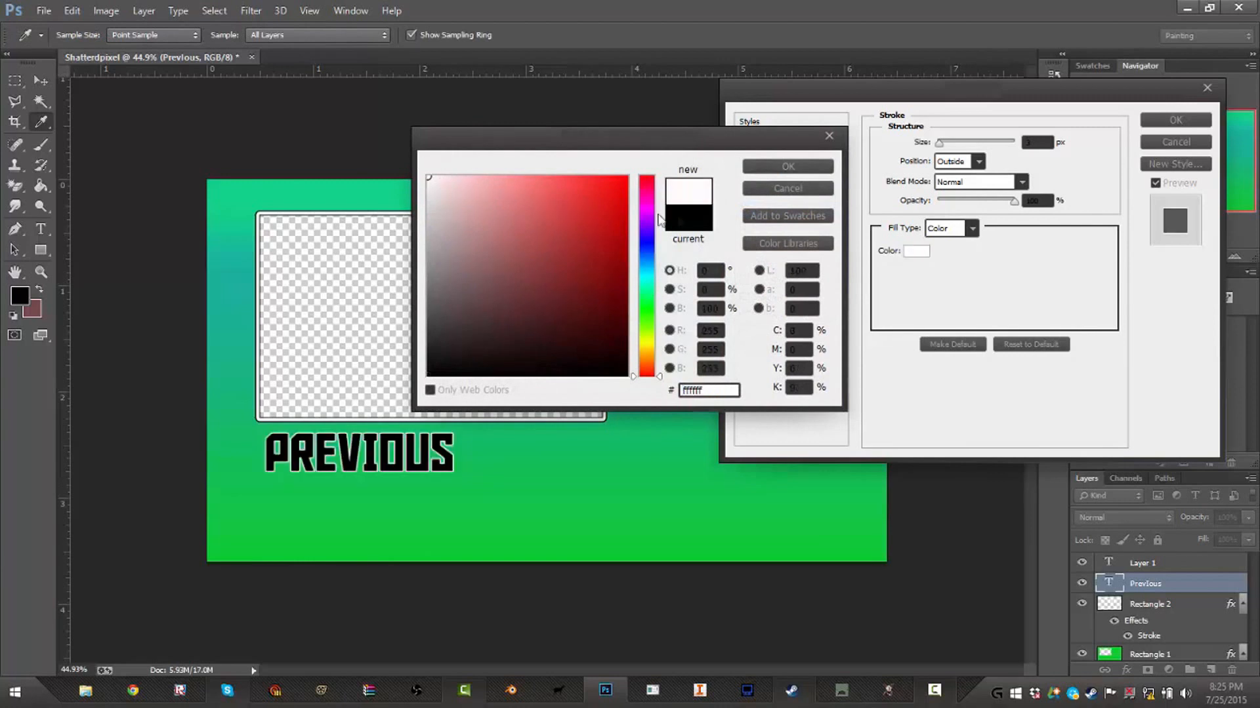
pyautogui.click(803, 168)
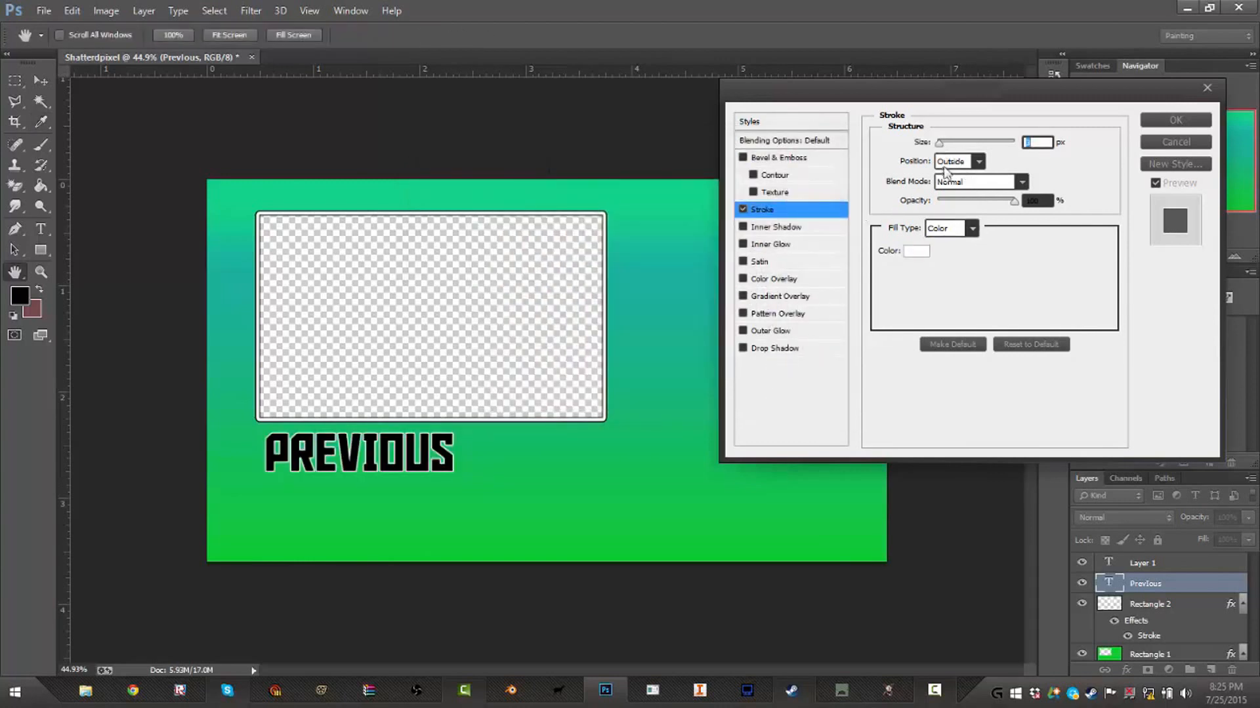
pyautogui.moveTo(940, 141); pyautogui.dragTo(945, 141)
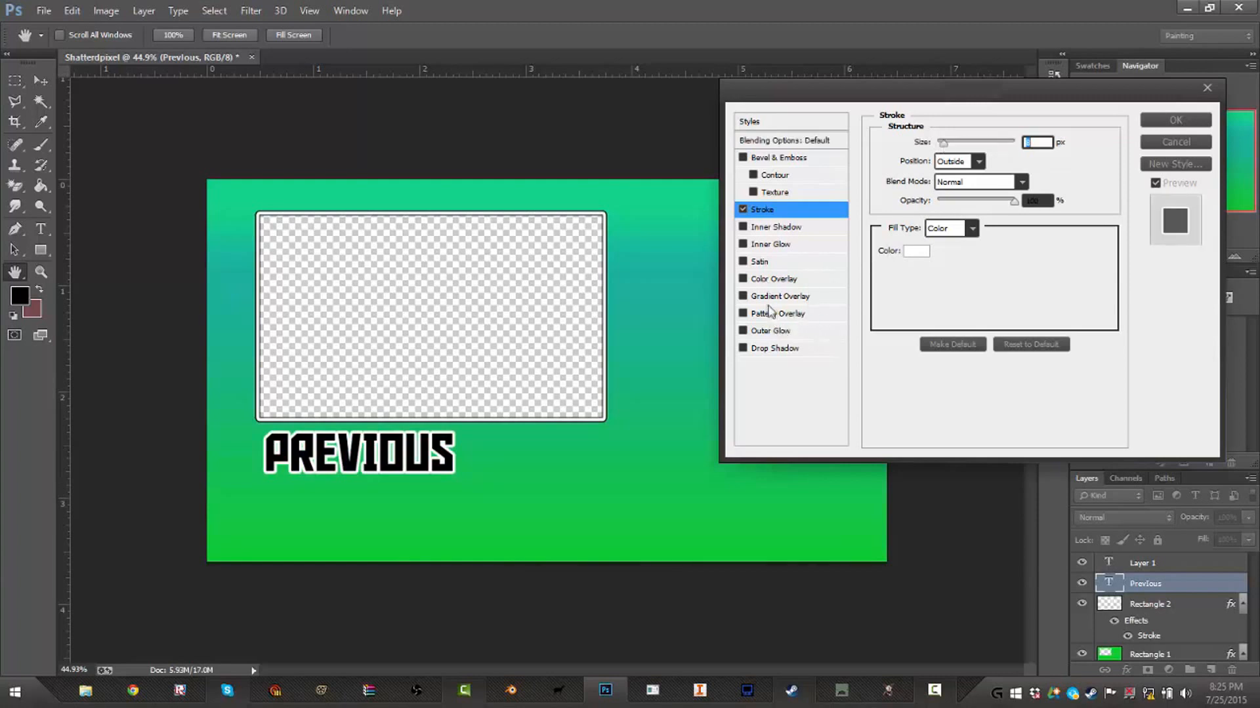
# Step: Add a Drop Shadow to the PREVIOUS text with no distance, moderate spread and a soft size, and apply the style
pyautogui.click(774, 349)
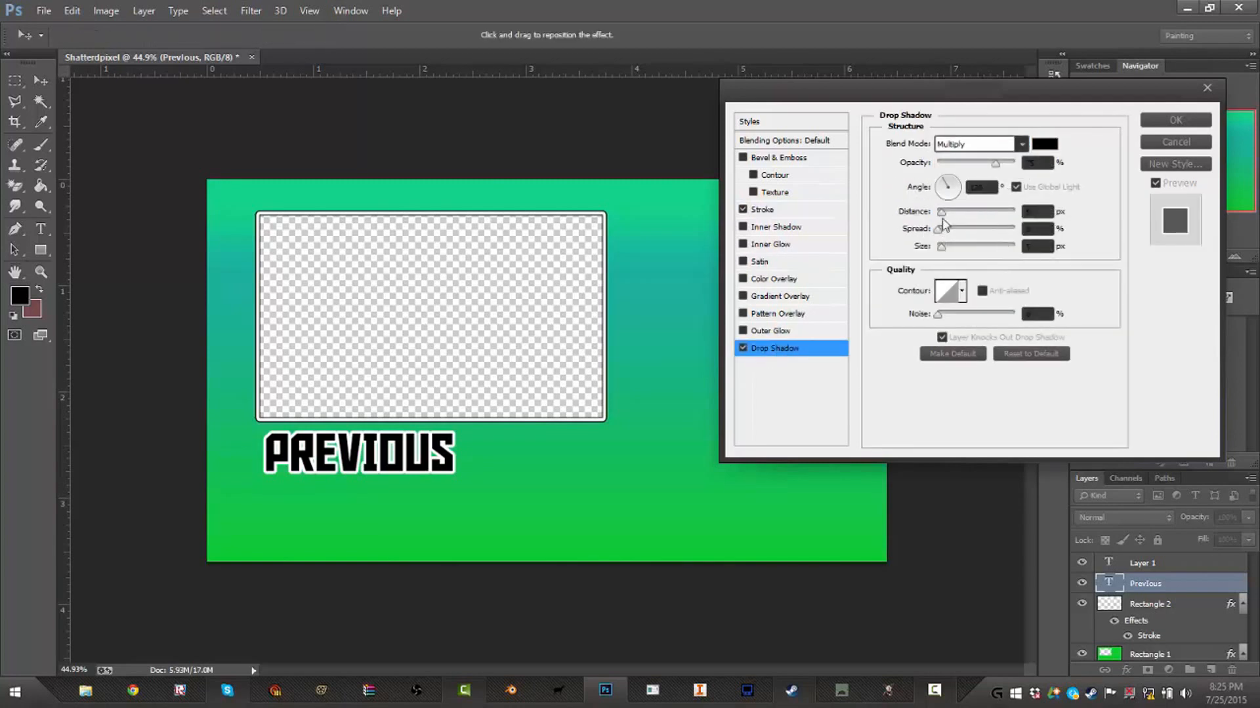
pyautogui.moveTo(939, 223); pyautogui.dragTo(977, 249)
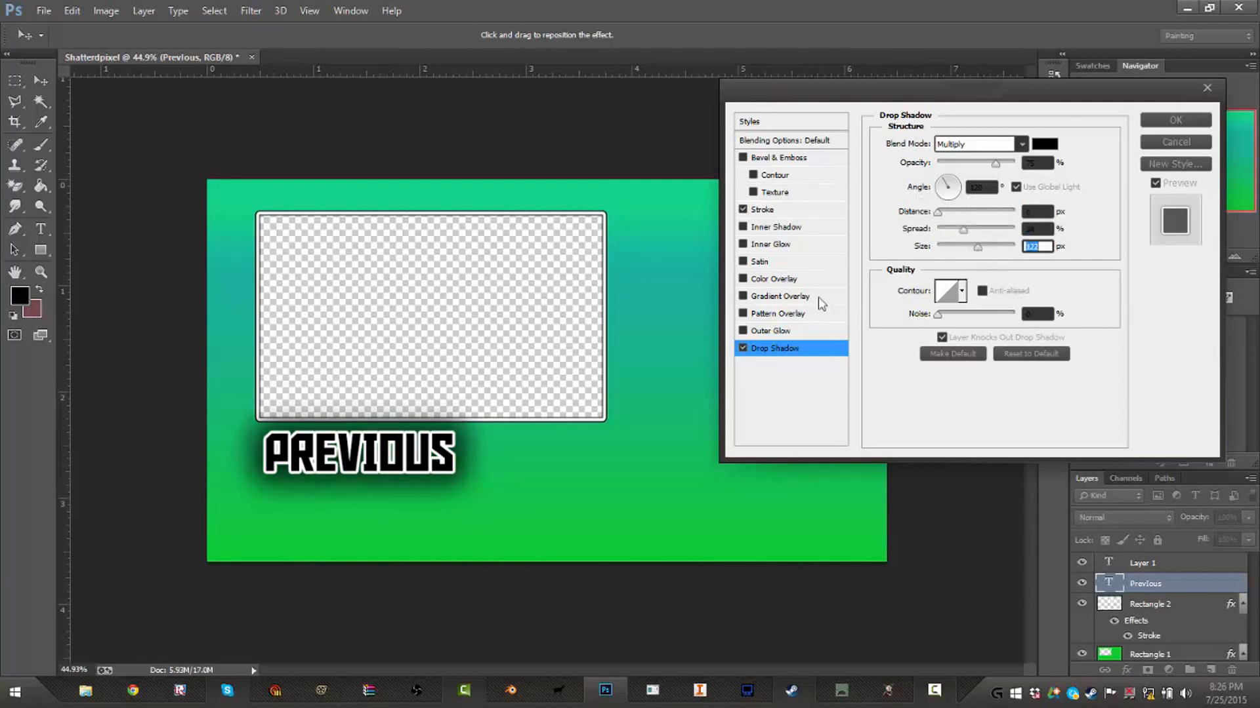
pyautogui.click(956, 248)
pyautogui.click(1164, 120)
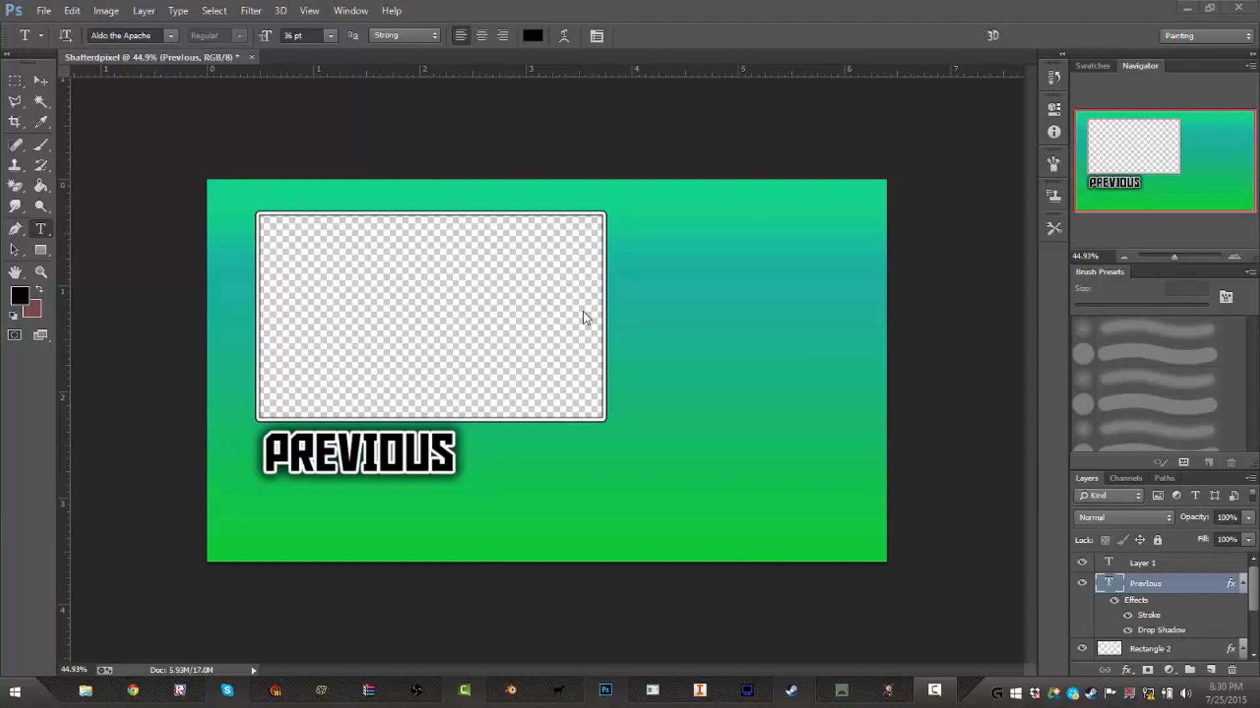
pyautogui.click(43, 9)
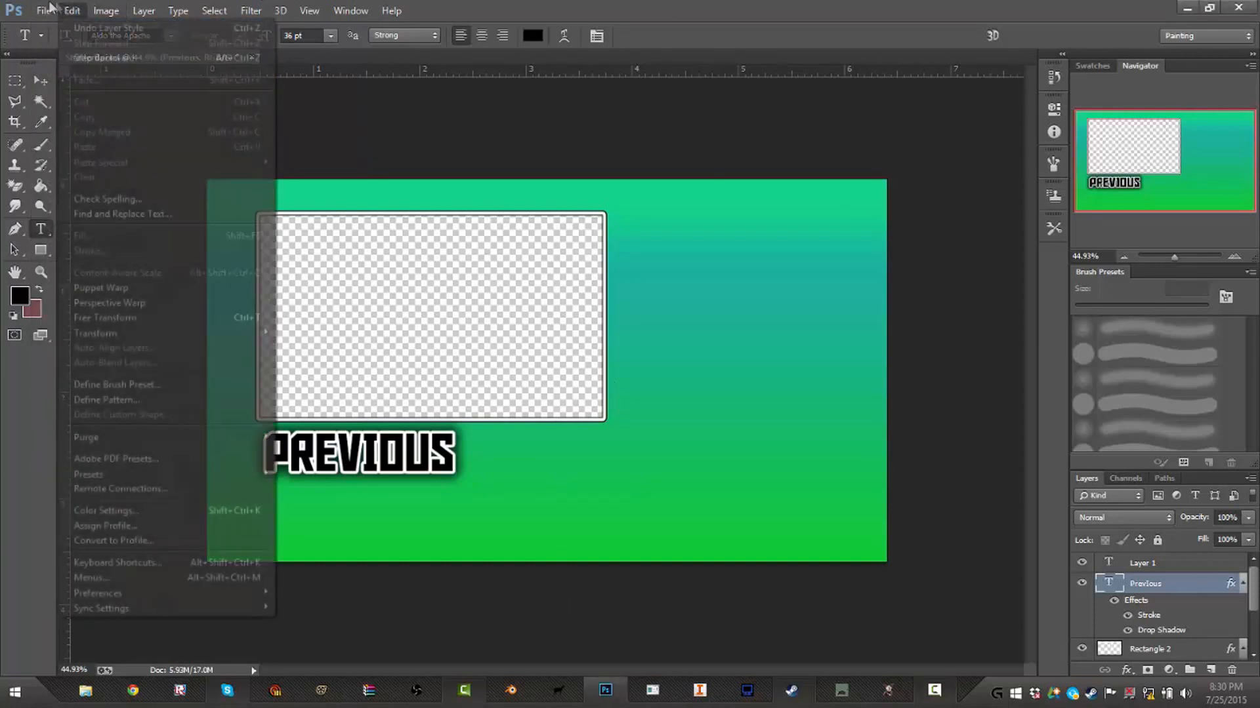
pyautogui.moveTo(44, 10)
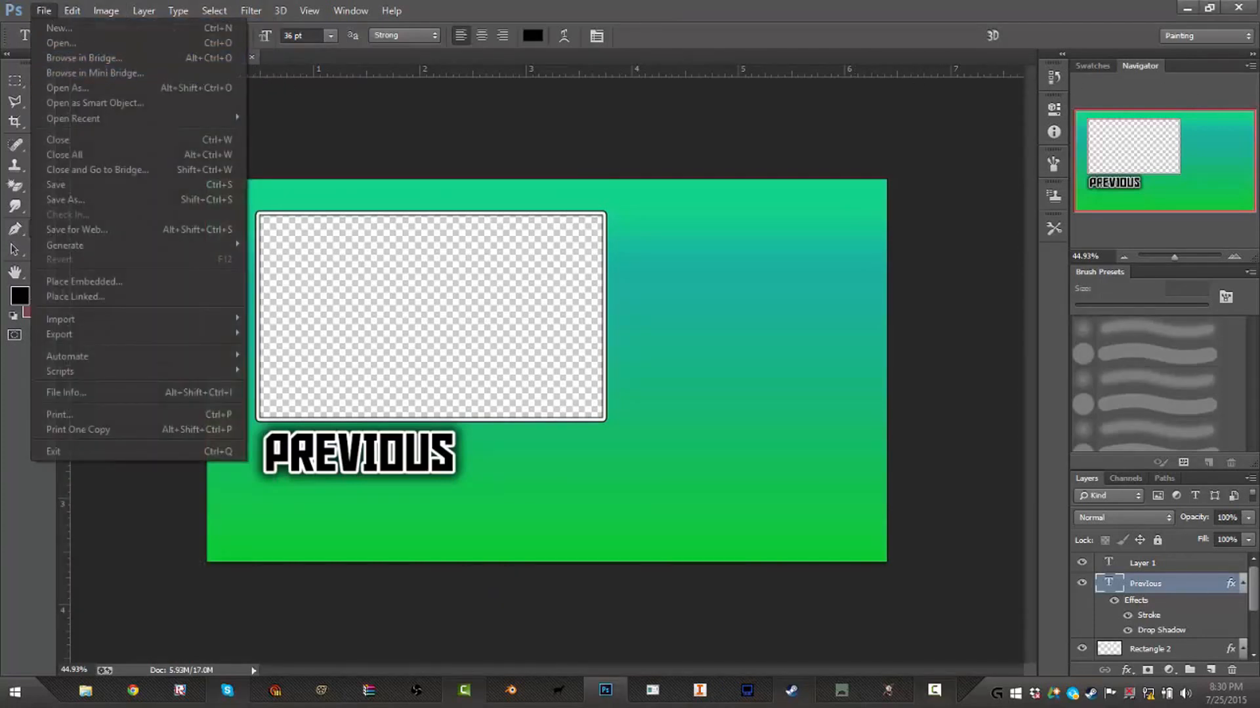
pyautogui.press('Escape')
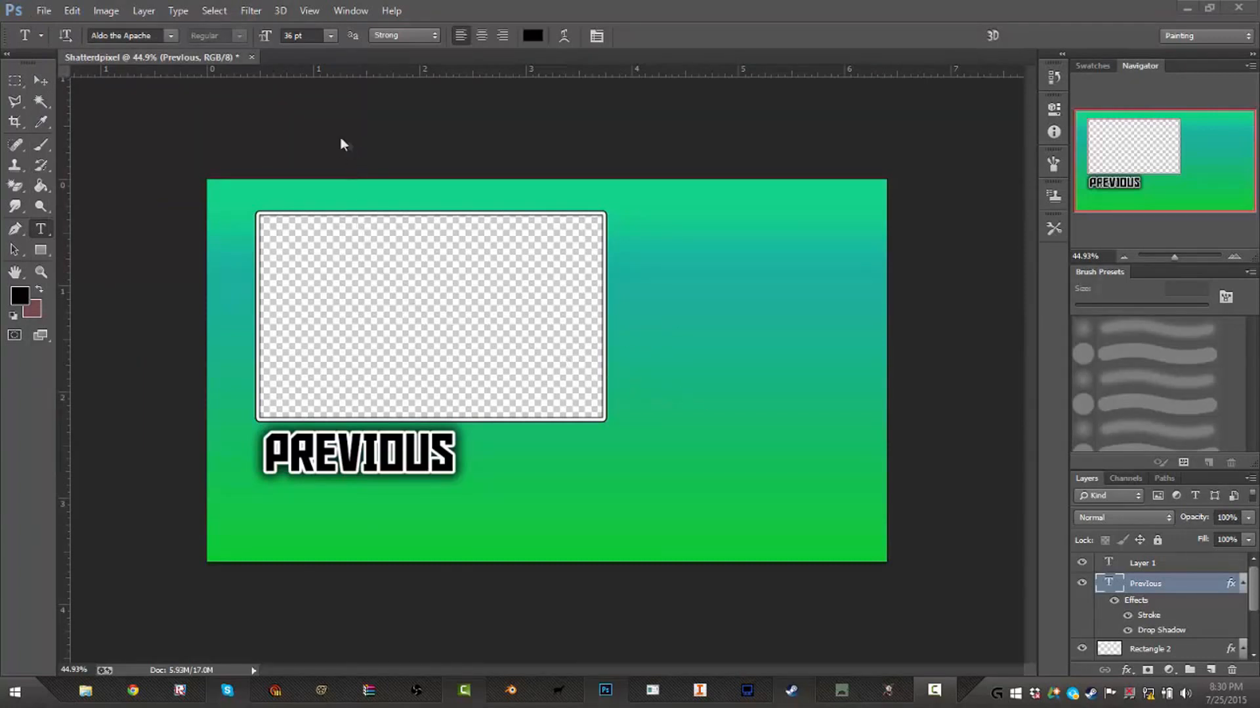
# Step: Open the Youtube.png icon from the 72 folder inside Pictures, Photoshop, Icons
pyautogui.click(52, 16)
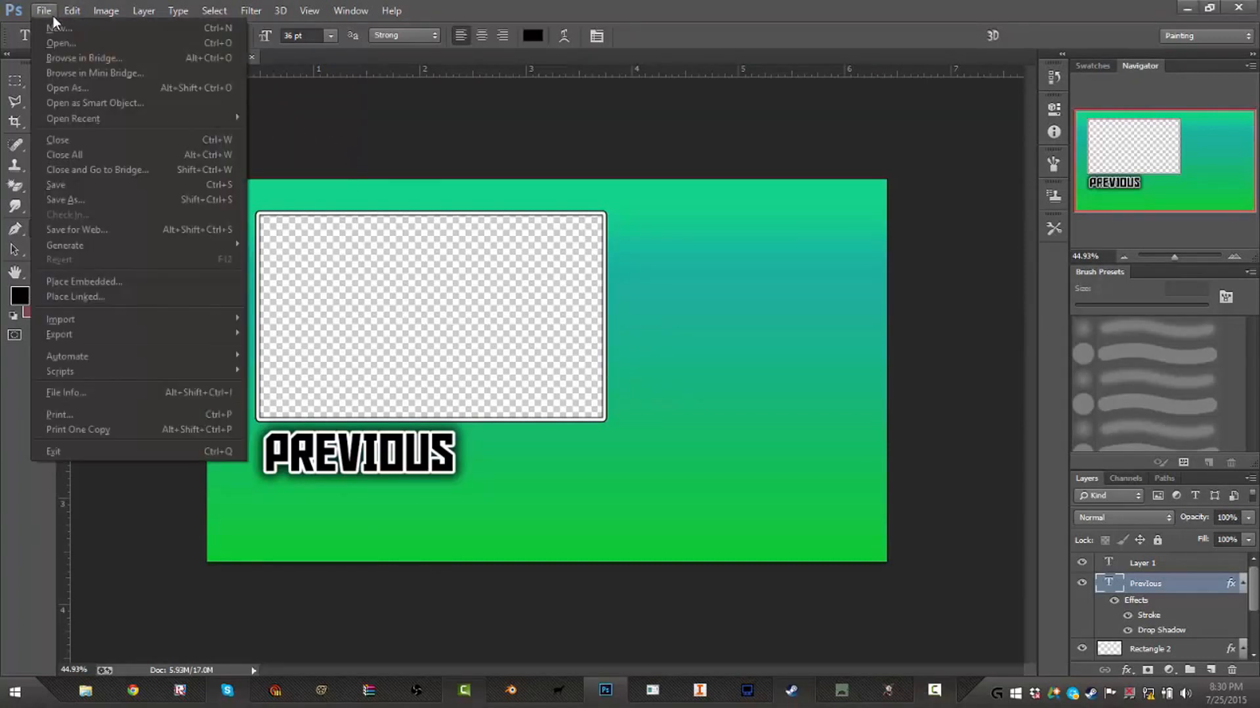
pyautogui.click(100, 44)
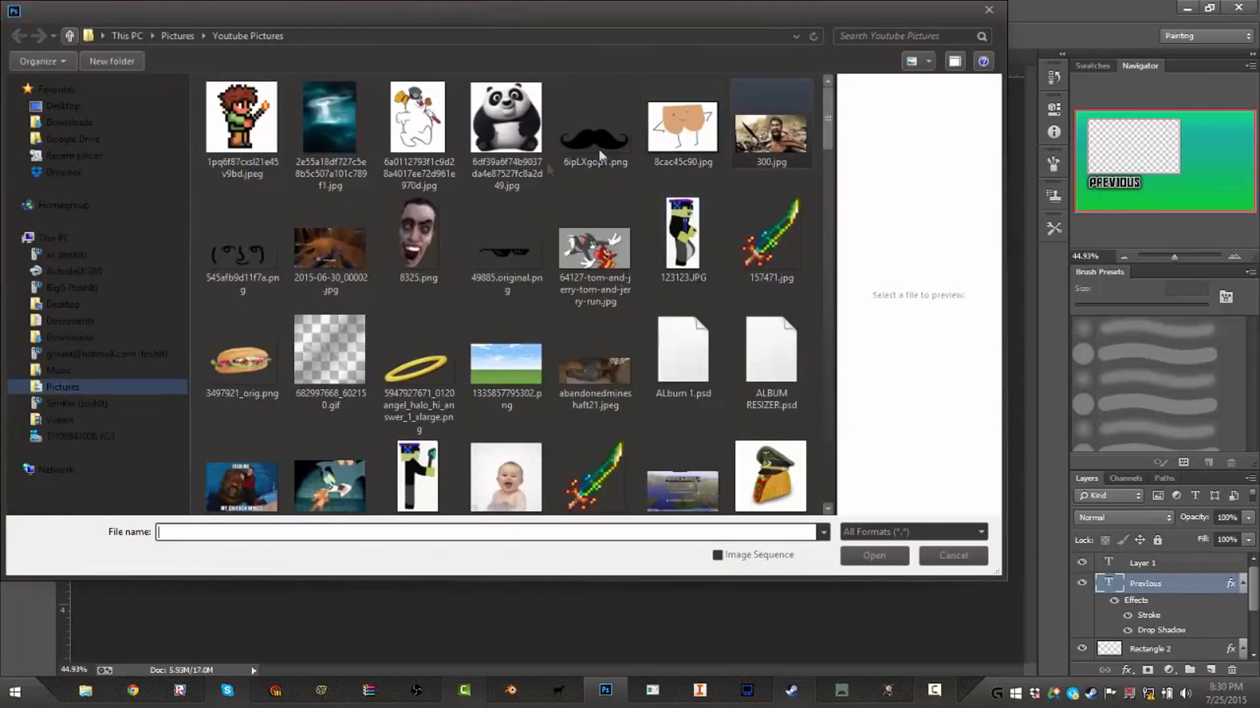
pyautogui.click(184, 35)
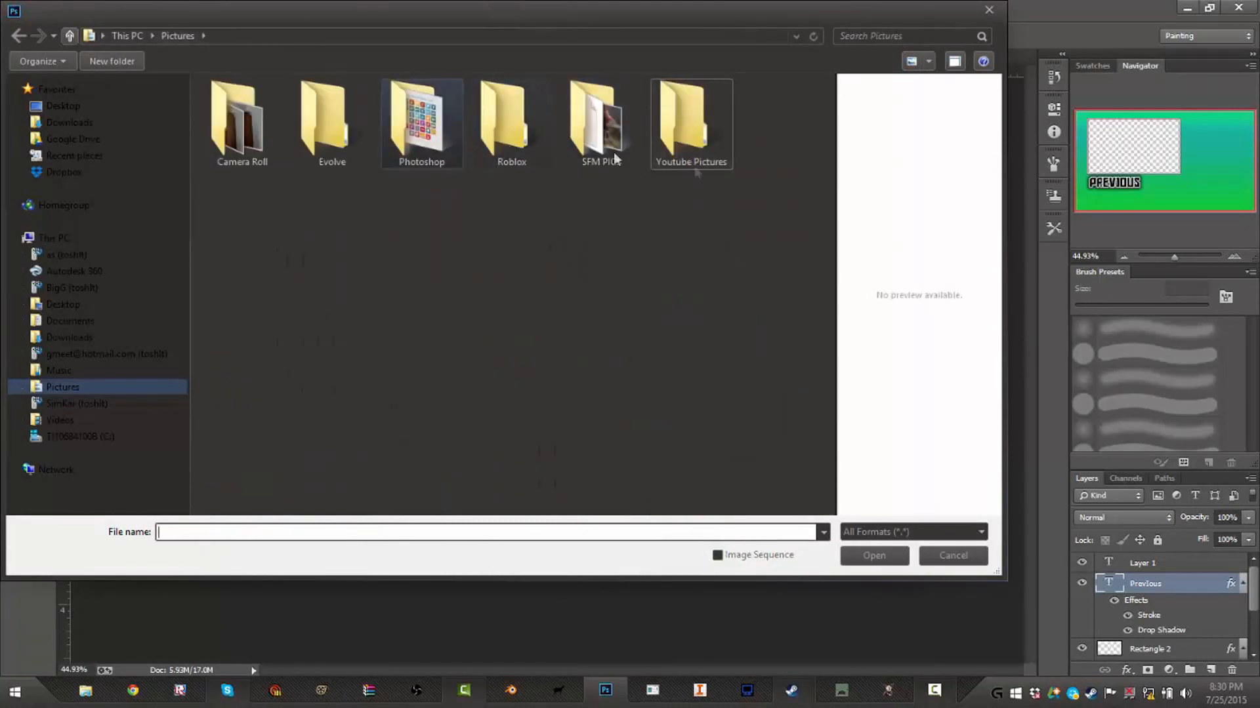
pyautogui.doubleClick(414, 128)
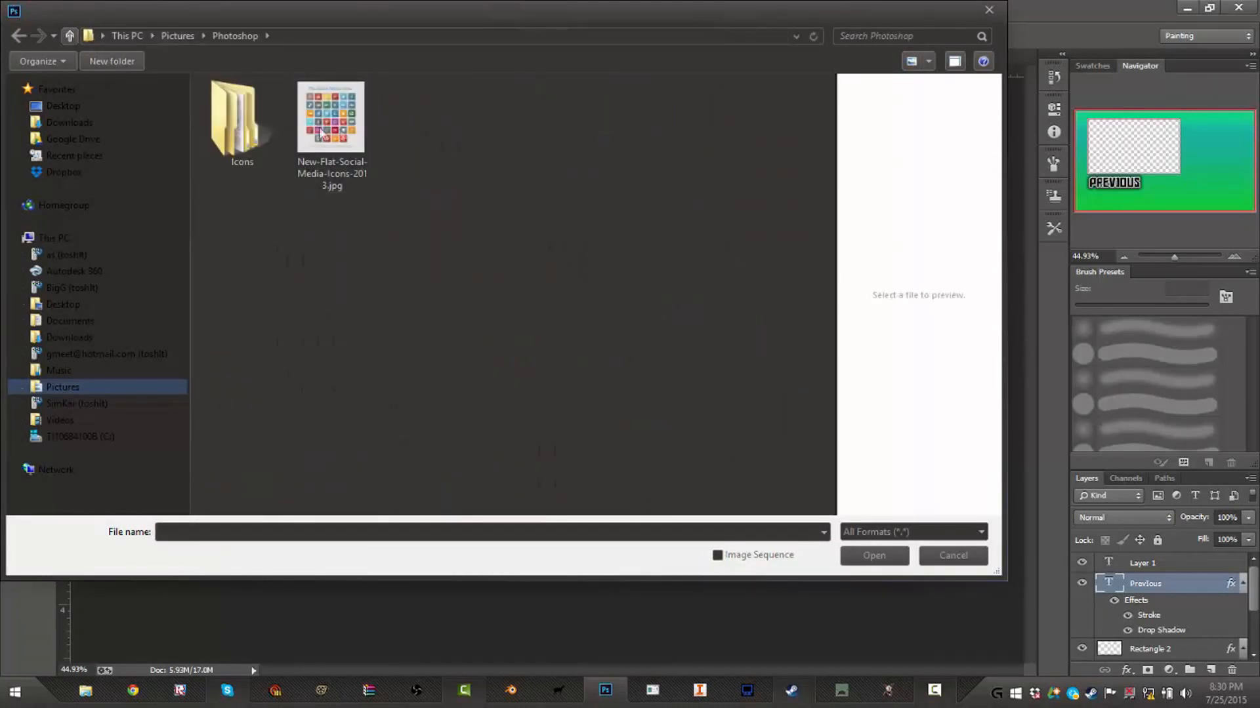
pyautogui.doubleClick(254, 110)
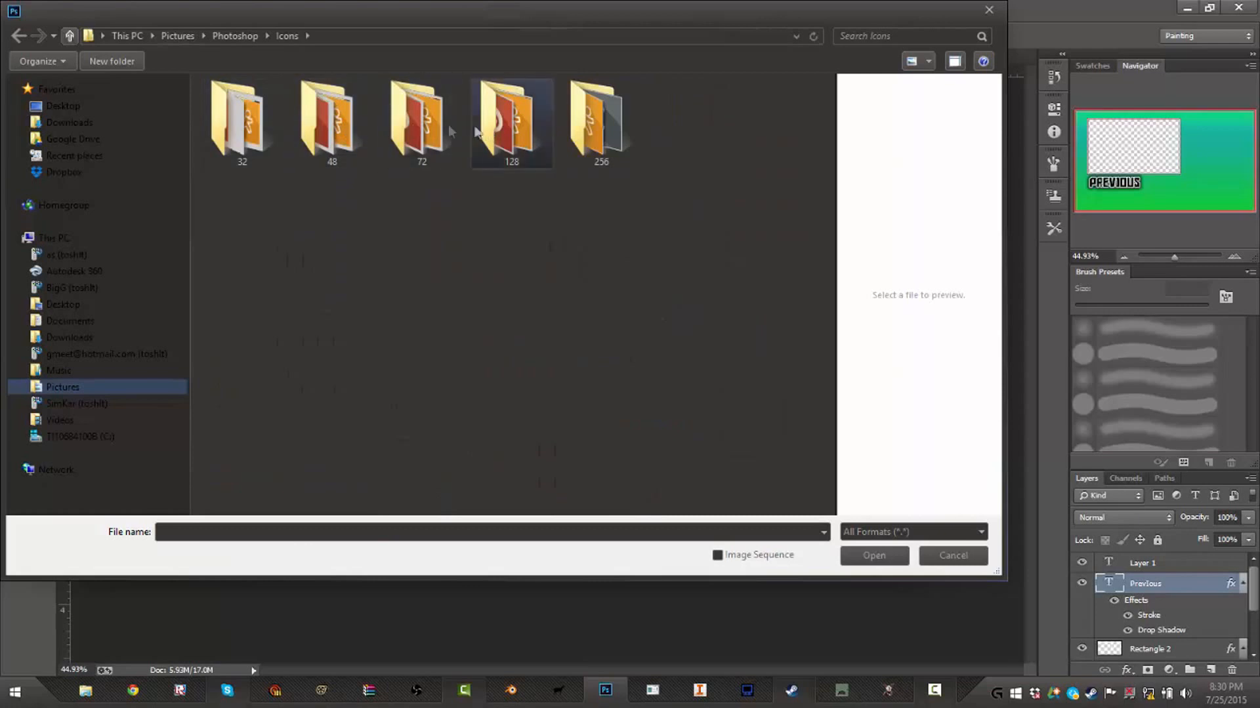
pyautogui.doubleClick(420, 141)
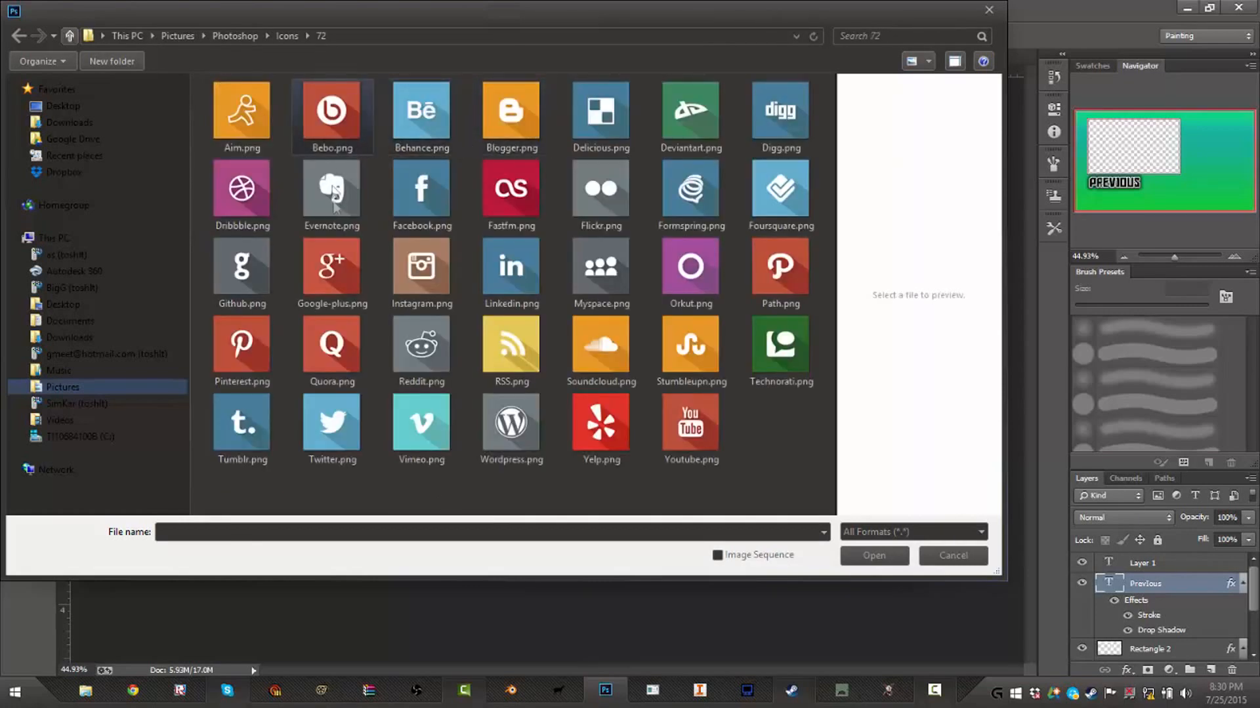
pyautogui.doubleClick(689, 423)
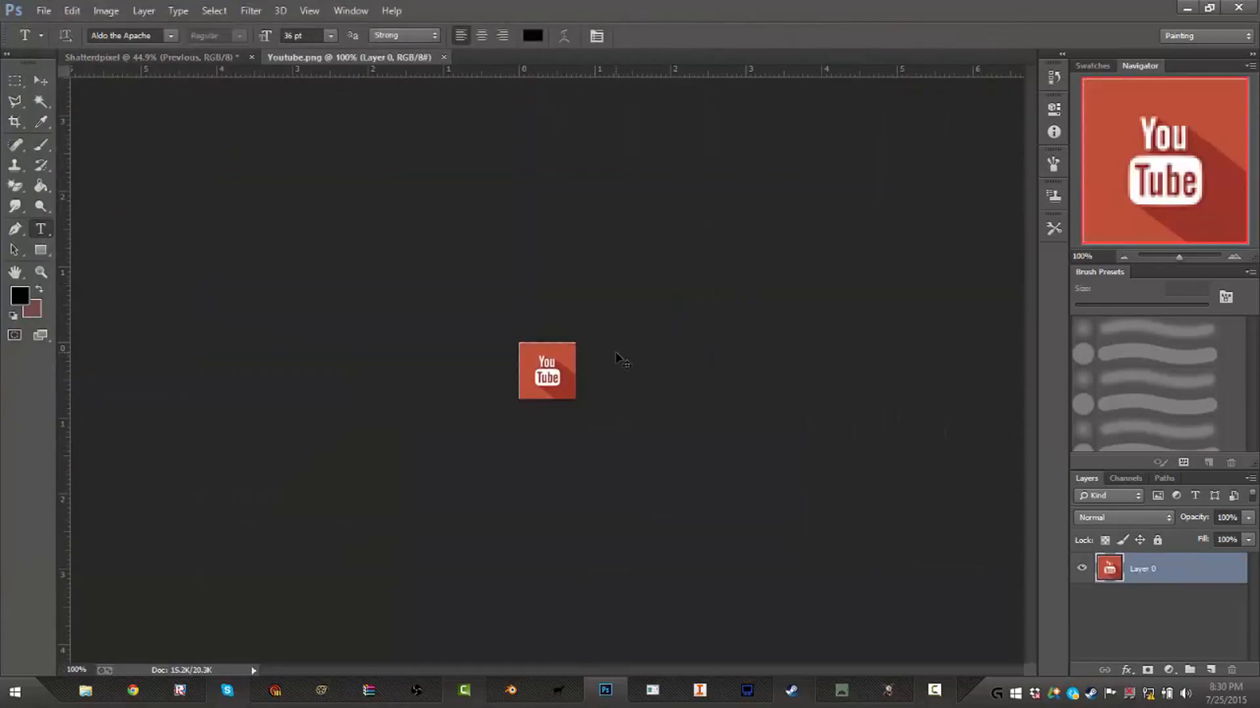
# Step: Copy the entire YouTube icon and paste it as a new layer into the Shatterdpixel document
pyautogui.hotkey('ctrl', 'a')
pyautogui.click(186, 60)
pyautogui.hotkey('ctrl', 'v')
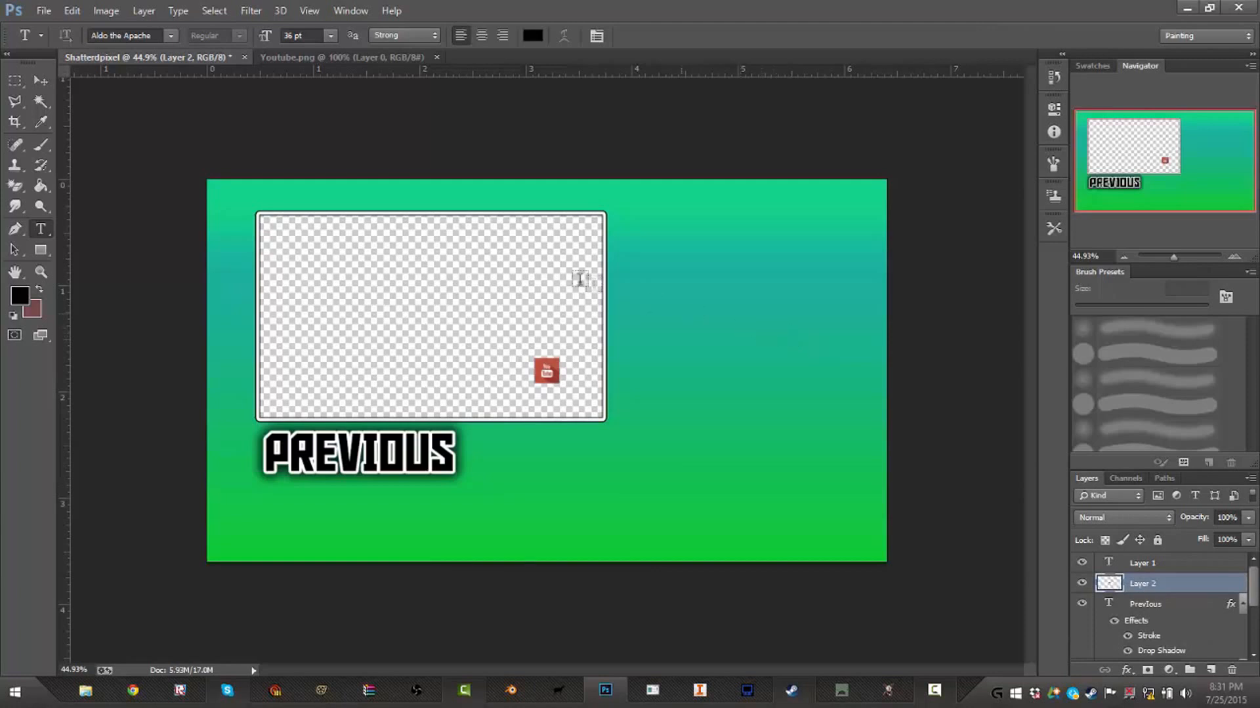
# Step: Move the YouTube icon off the transparent window onto the gradient and enlarge it proportionally to about 372%
pyautogui.click(40, 81)
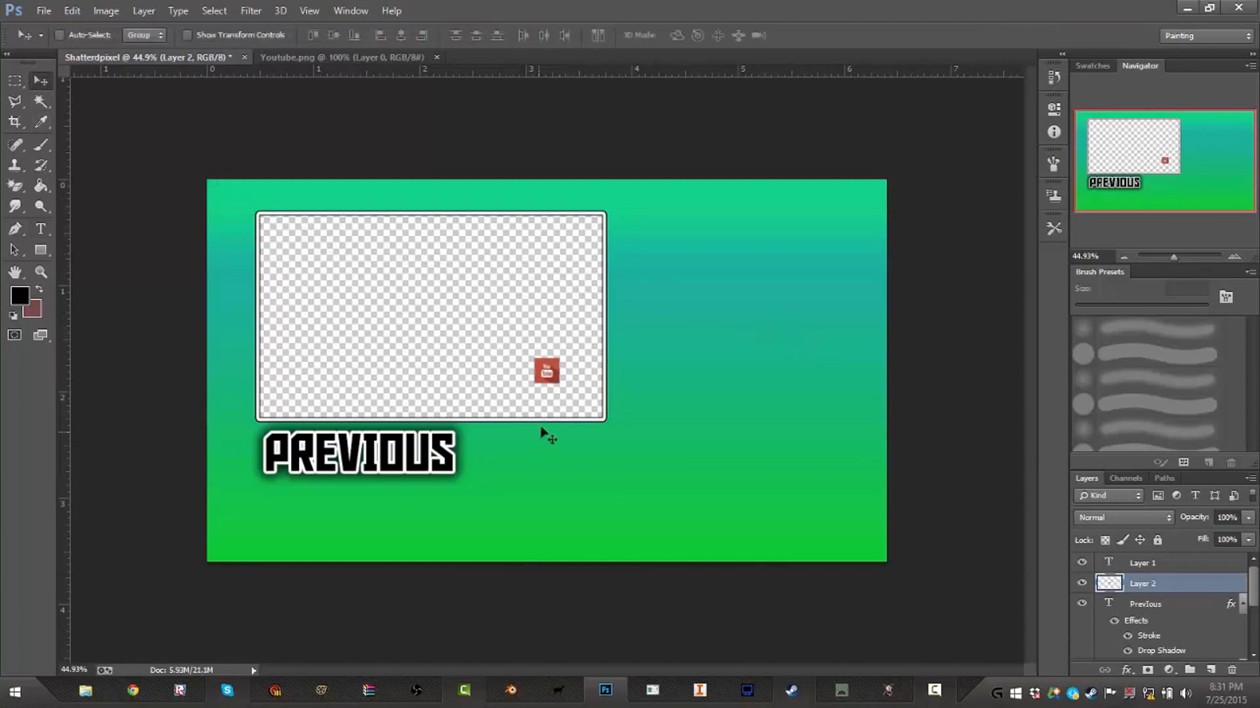
pyautogui.moveTo(551, 387); pyautogui.dragTo(781, 470)
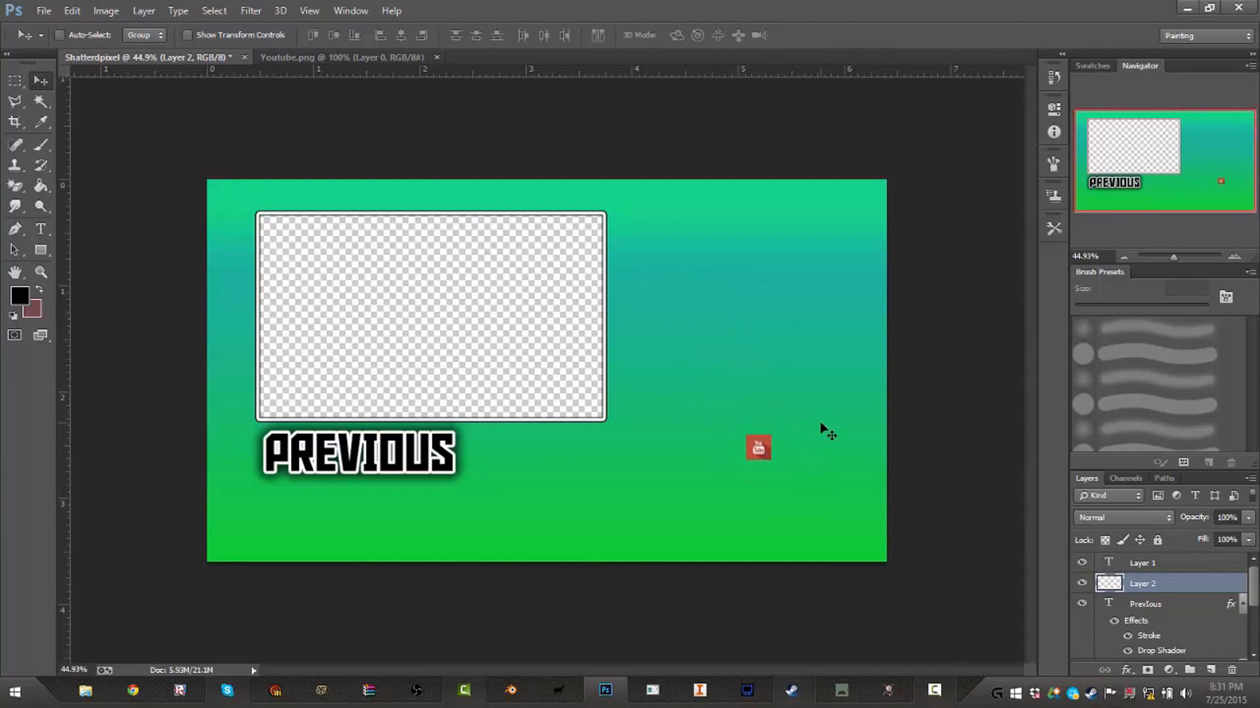
pyautogui.hotkey('ctrl', 't')
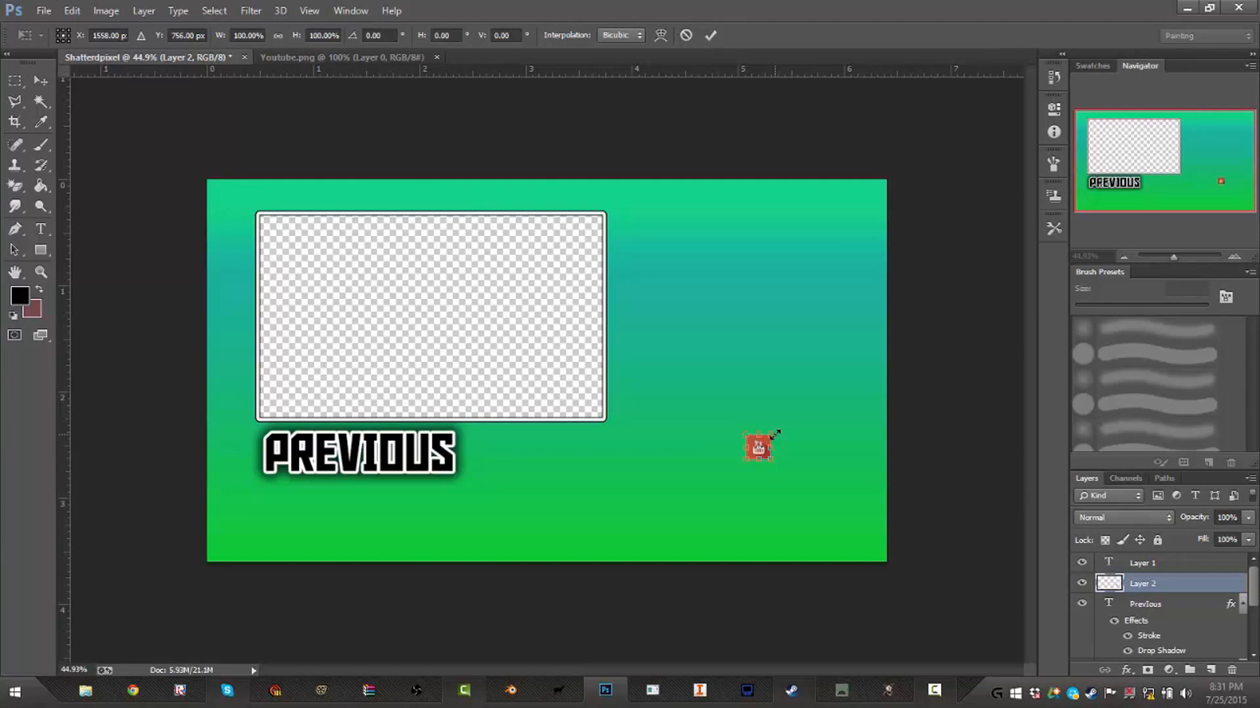
pyautogui.moveTo(771, 434); pyautogui.dragTo(837, 371)
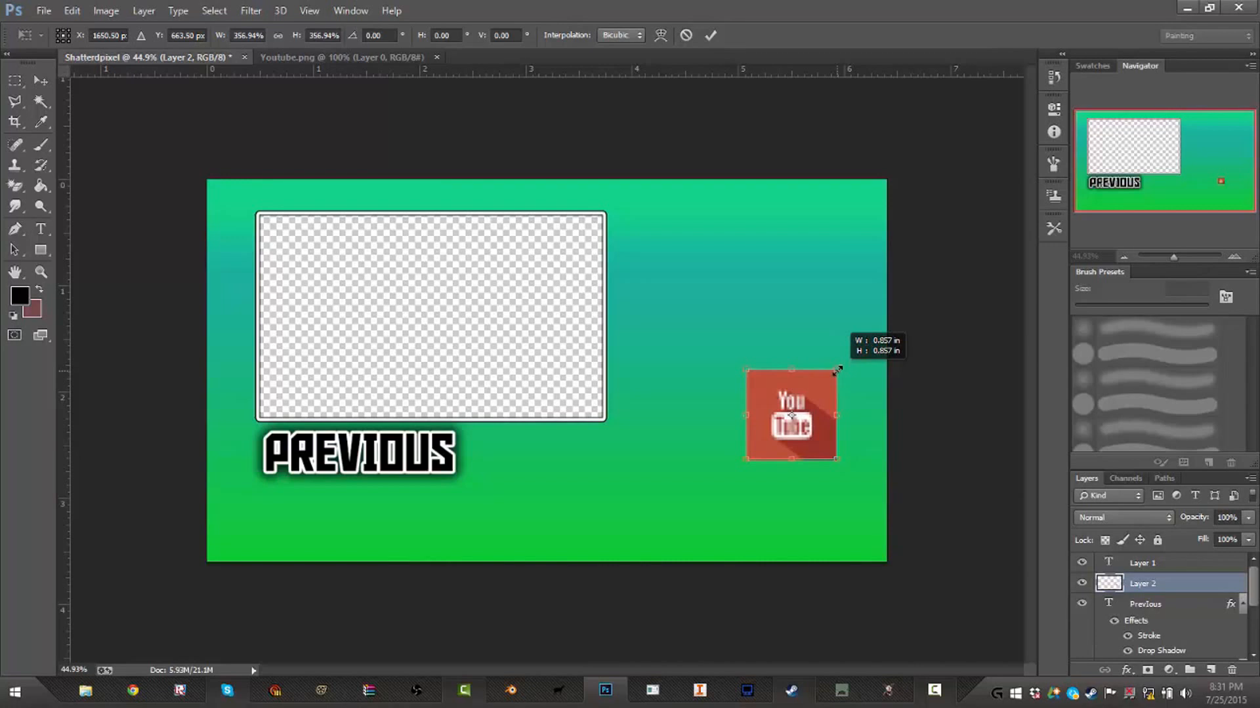
pyautogui.moveTo(837, 370); pyautogui.dragTo(842, 368)
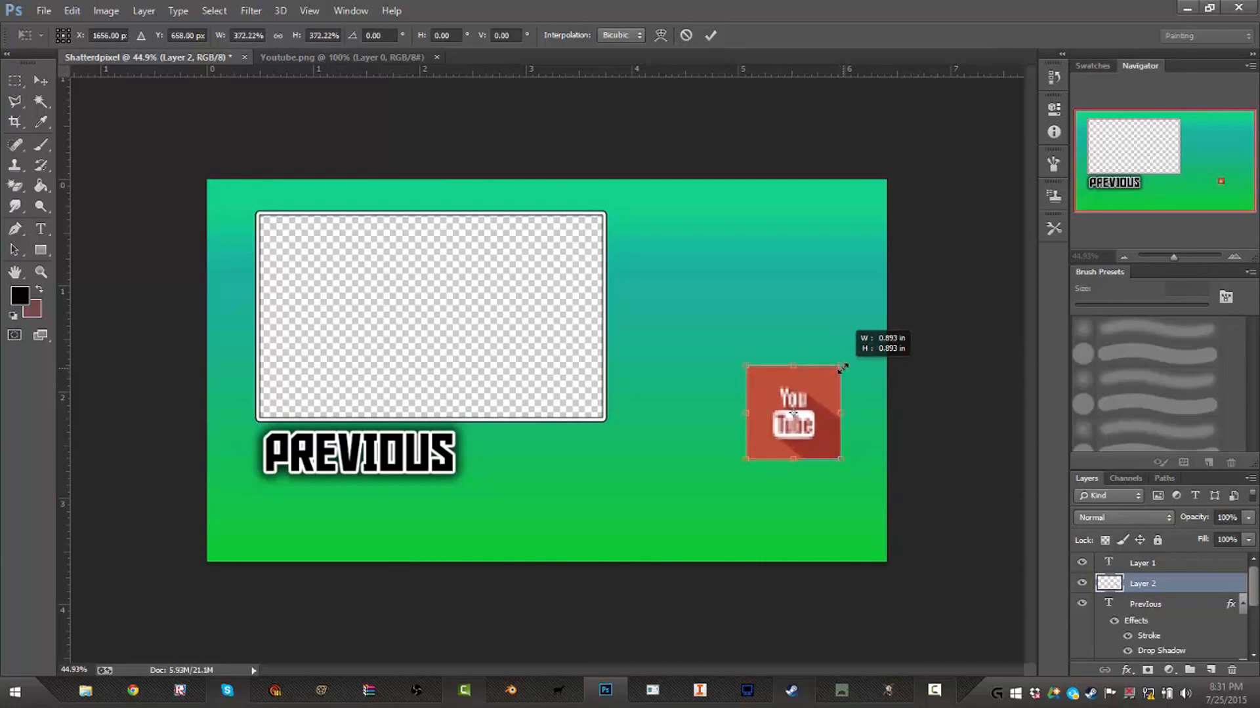
pyautogui.moveTo(842, 368); pyautogui.dragTo(842, 368)
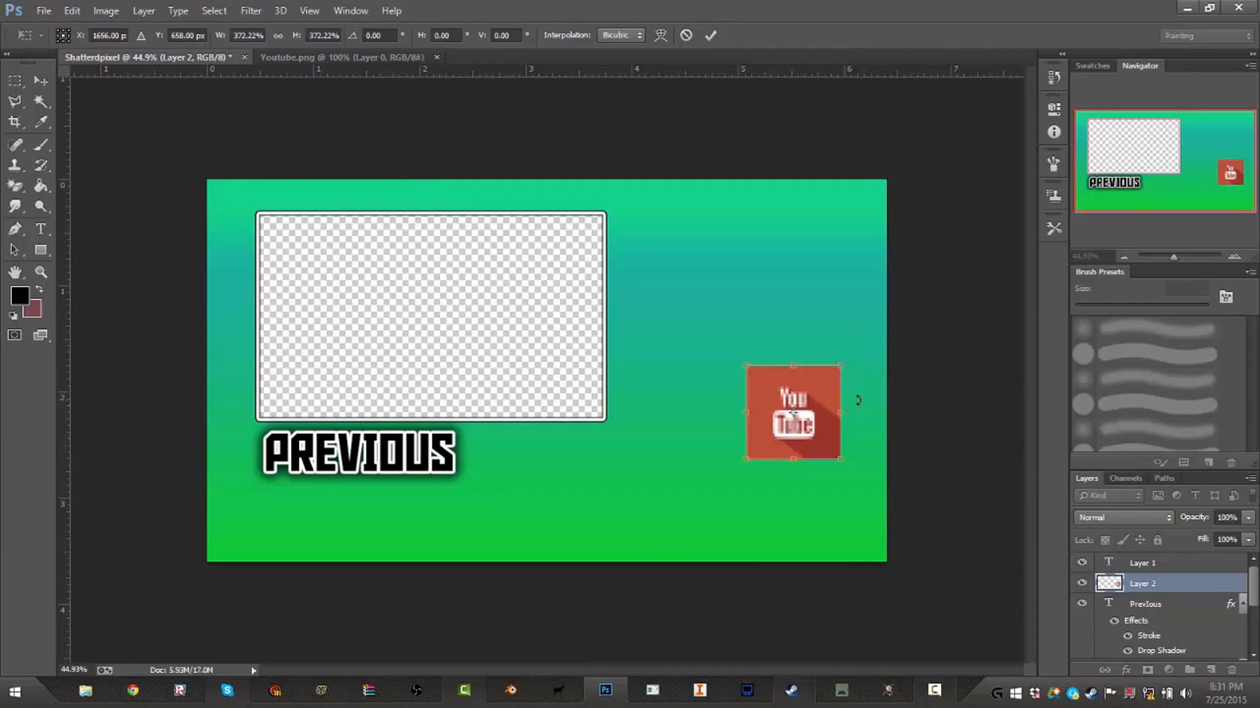
# Step: Rescale the YouTube icon to about 396%, place it beside the transparent window on the gradient, and apply the transform
pyautogui.moveTo(787, 393)
pyautogui.mouseDown()
pyautogui.moveTo(750, 368)
pyautogui.moveTo(844, 294)
pyautogui.moveTo(795, 384)
pyautogui.mouseUp()
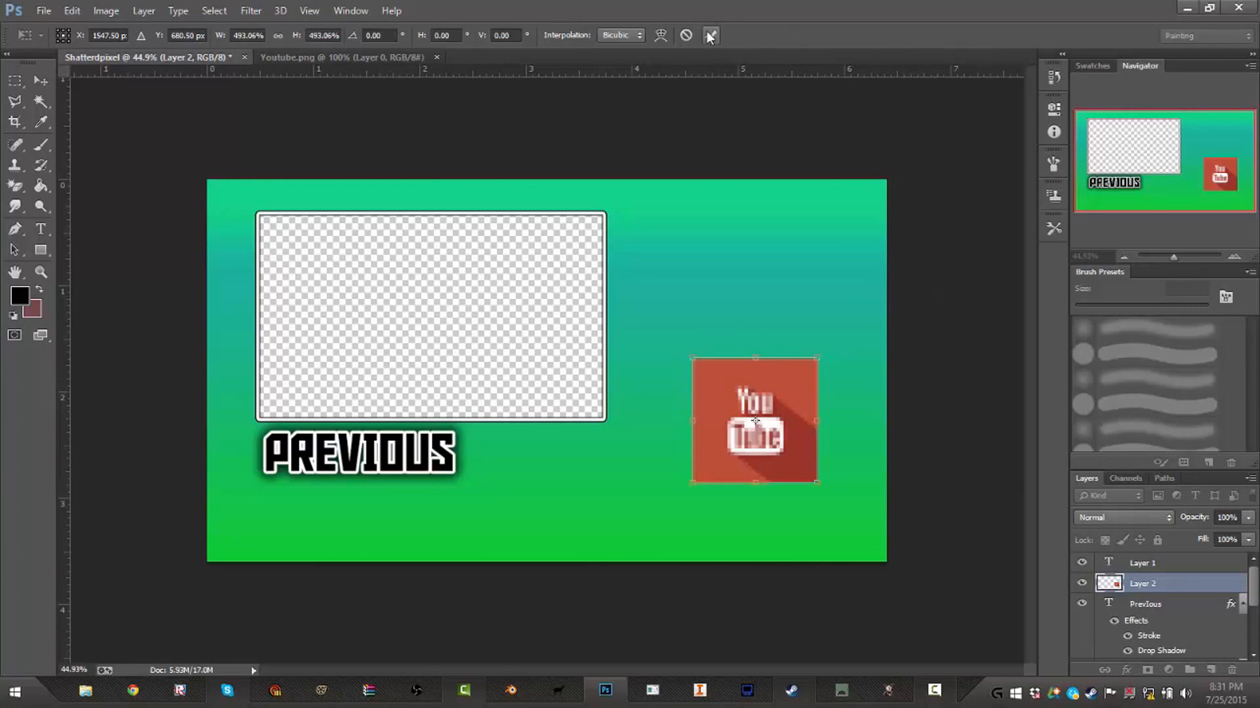
pyautogui.moveTo(784, 402); pyautogui.dragTo(780, 433)
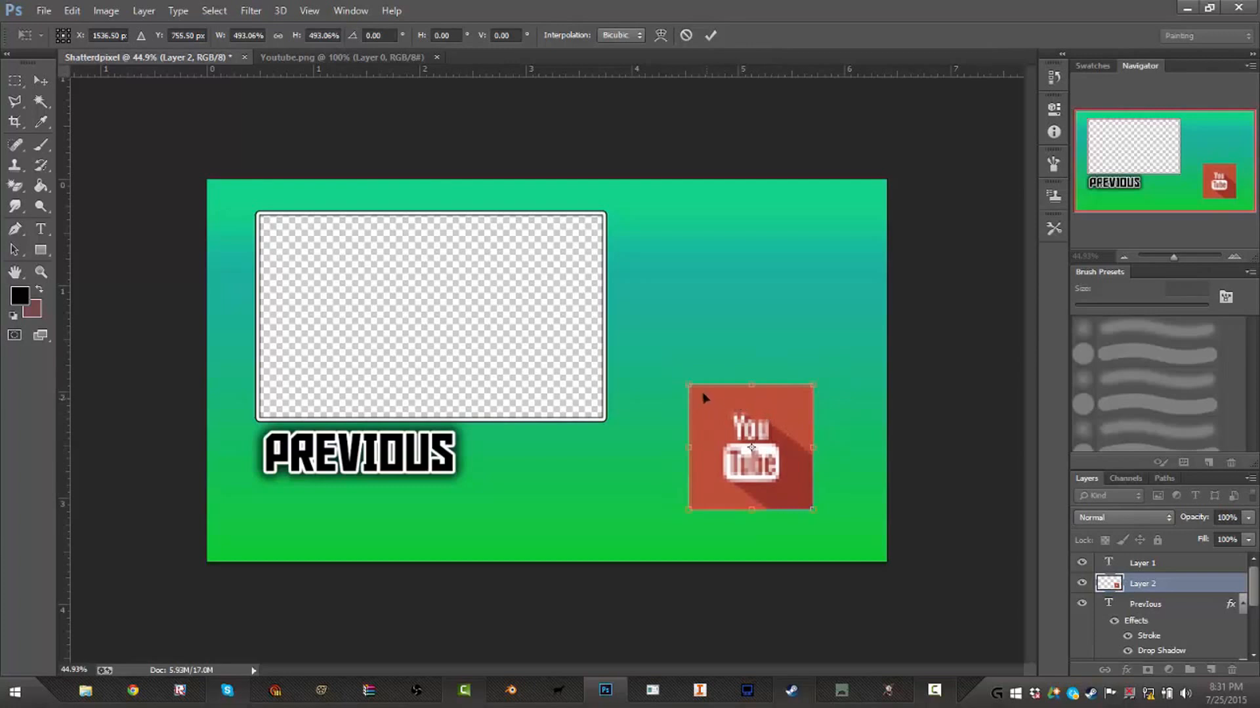
pyautogui.moveTo(690, 386); pyautogui.dragTo(717, 412)
pyautogui.moveTo(785, 458); pyautogui.dragTo(760, 326)
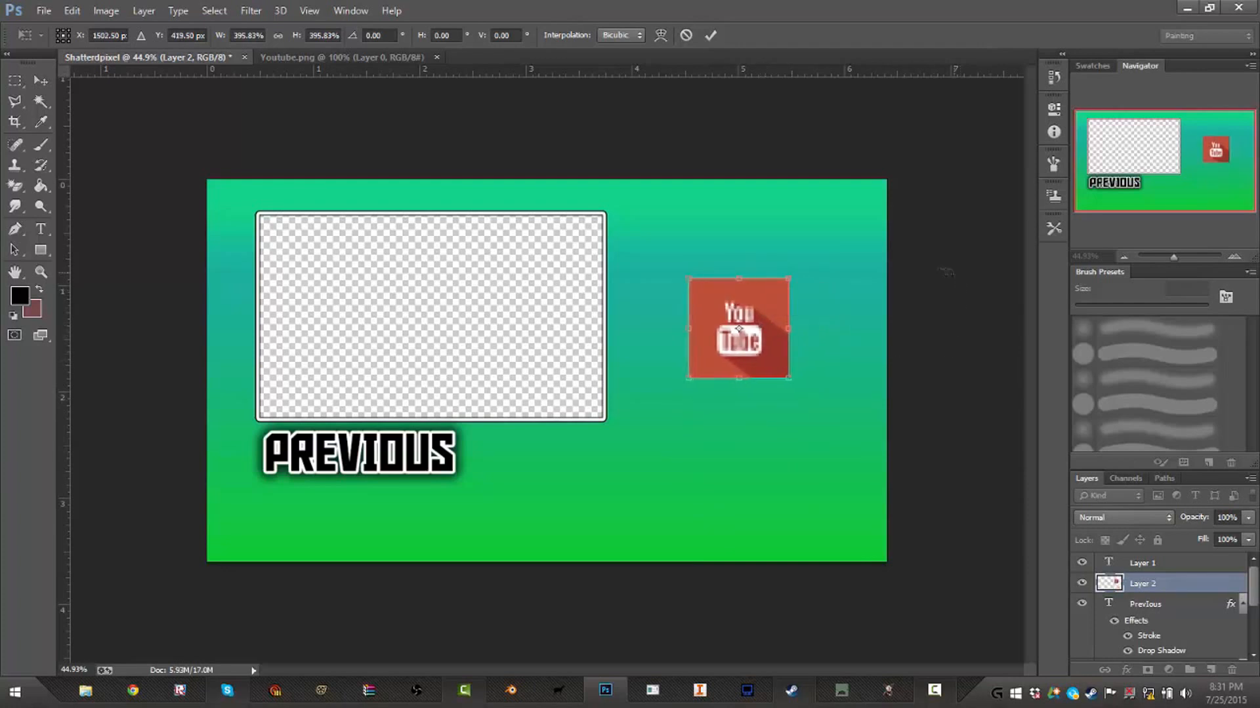
pyautogui.click(710, 35)
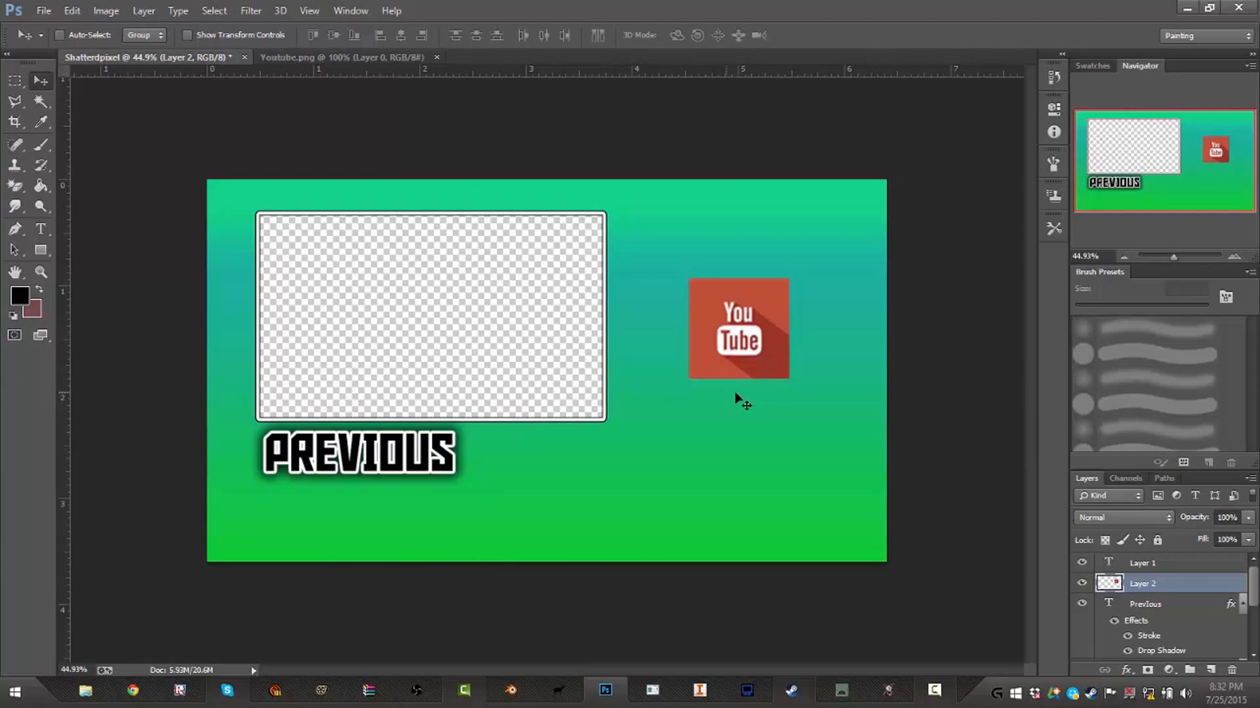
pyautogui.click(43, 11)
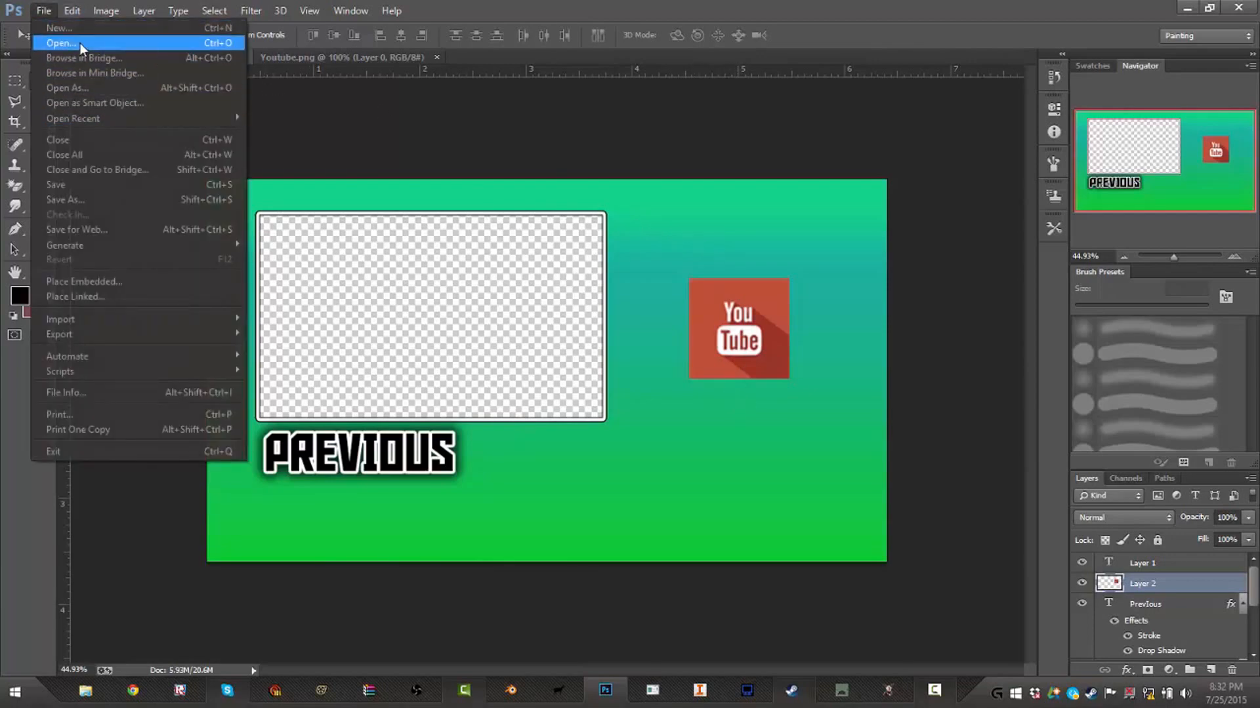
pyautogui.click(80, 42)
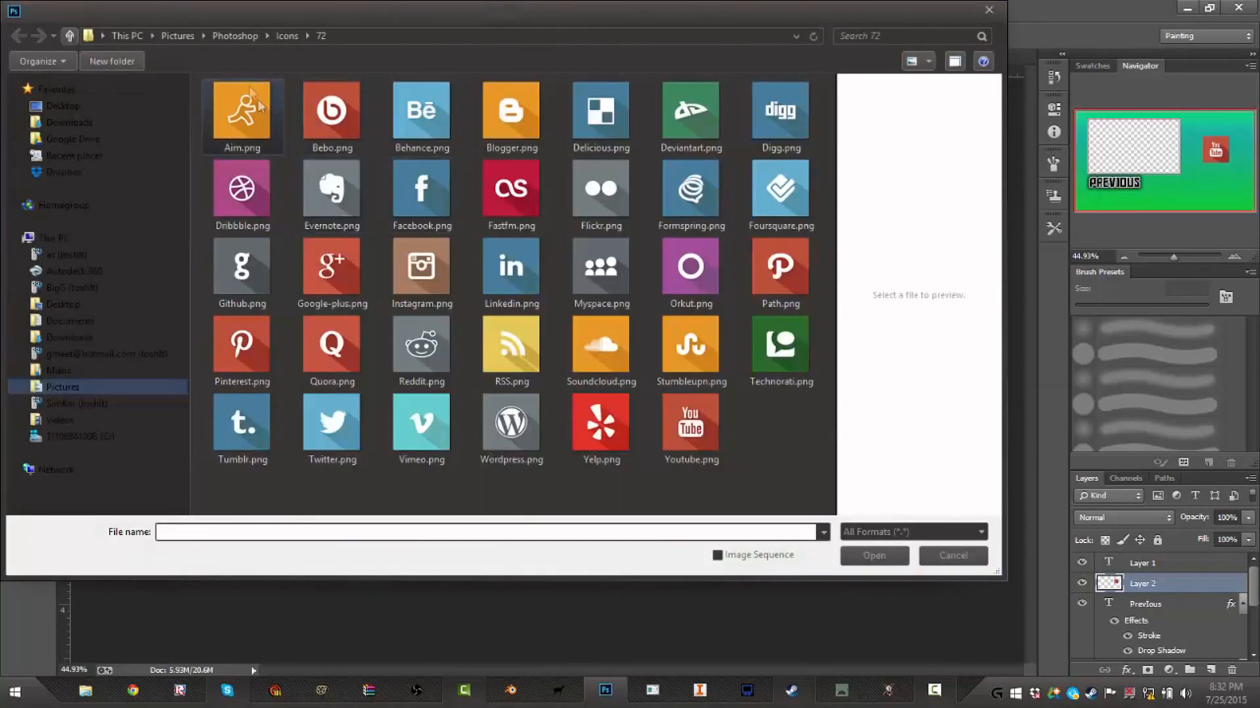
pyautogui.click(224, 37)
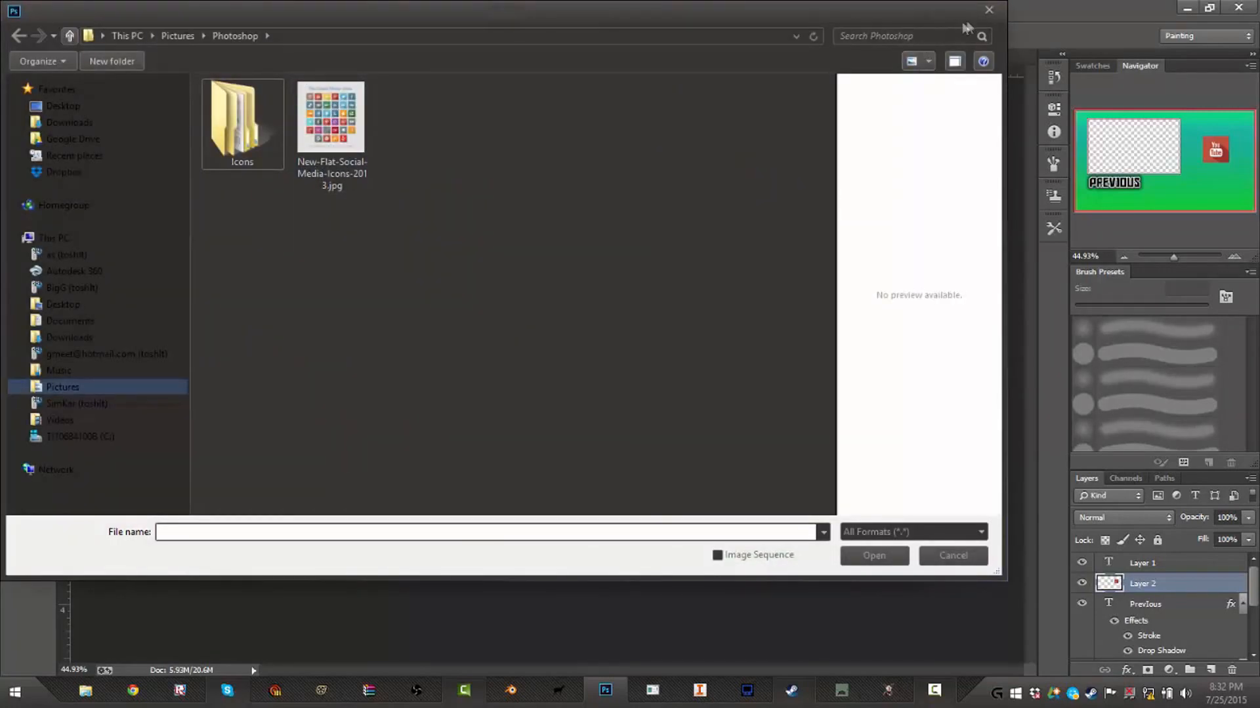
pyautogui.click(989, 11)
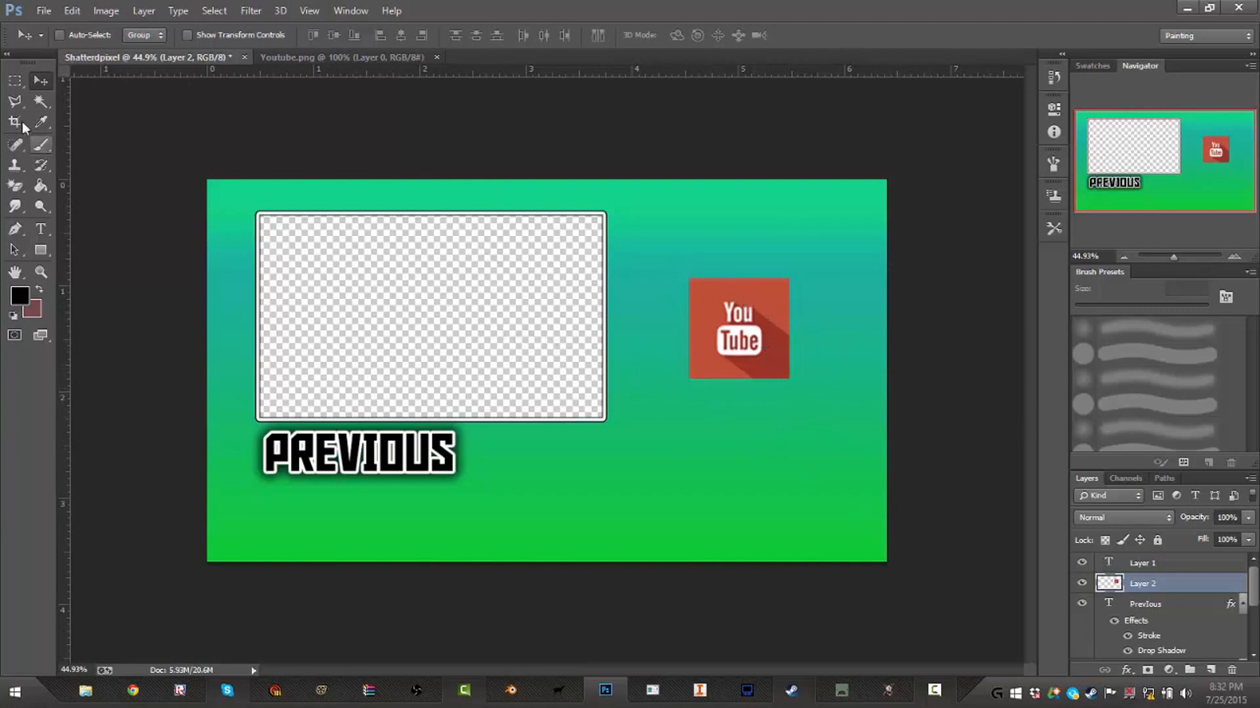
# Step: Add a text box below the YouTube icon with the text SUBSCRIBE in 36 pt Aldo the Apache
pyautogui.click(40, 229)
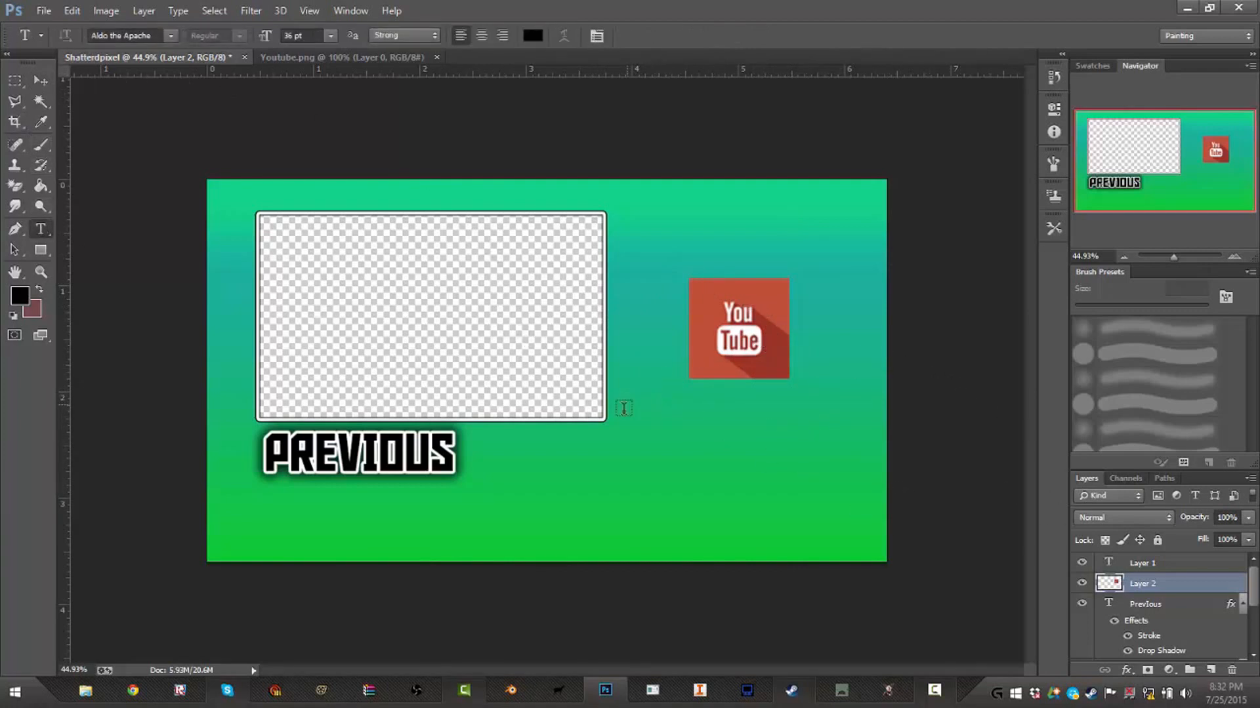
pyautogui.moveTo(597, 447); pyautogui.dragTo(859, 507)
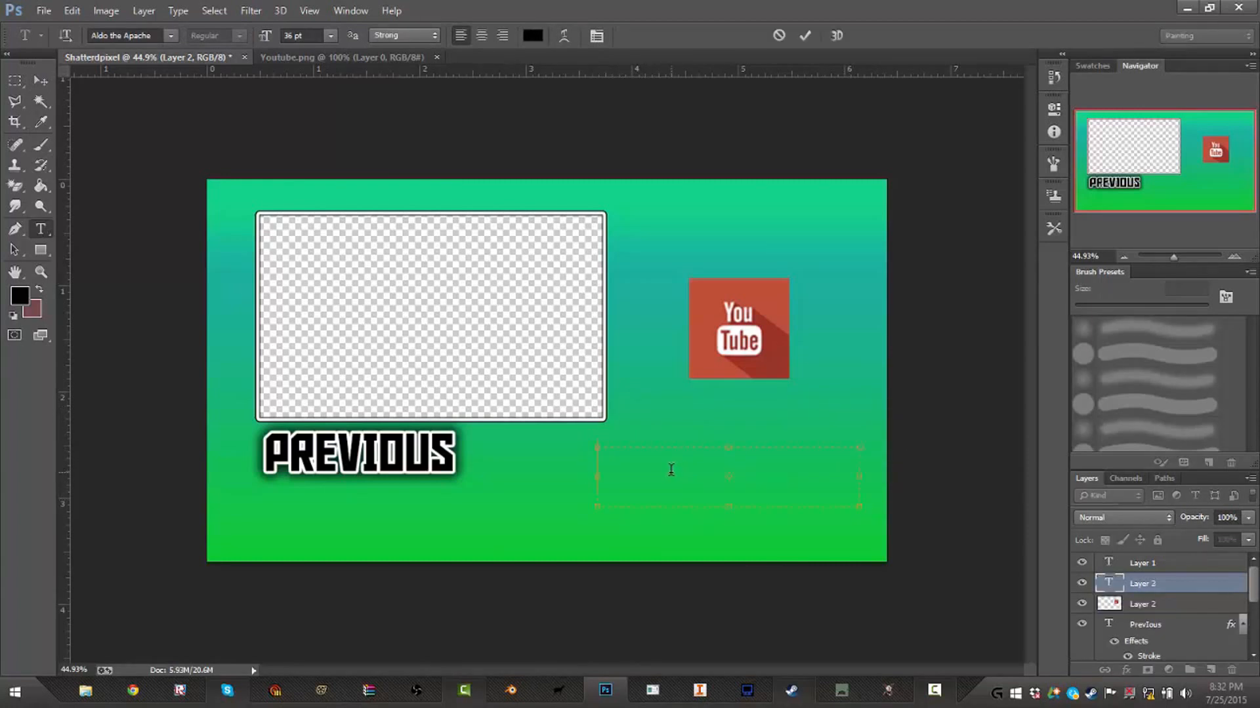
pyautogui.write('SUBSCRIBE')
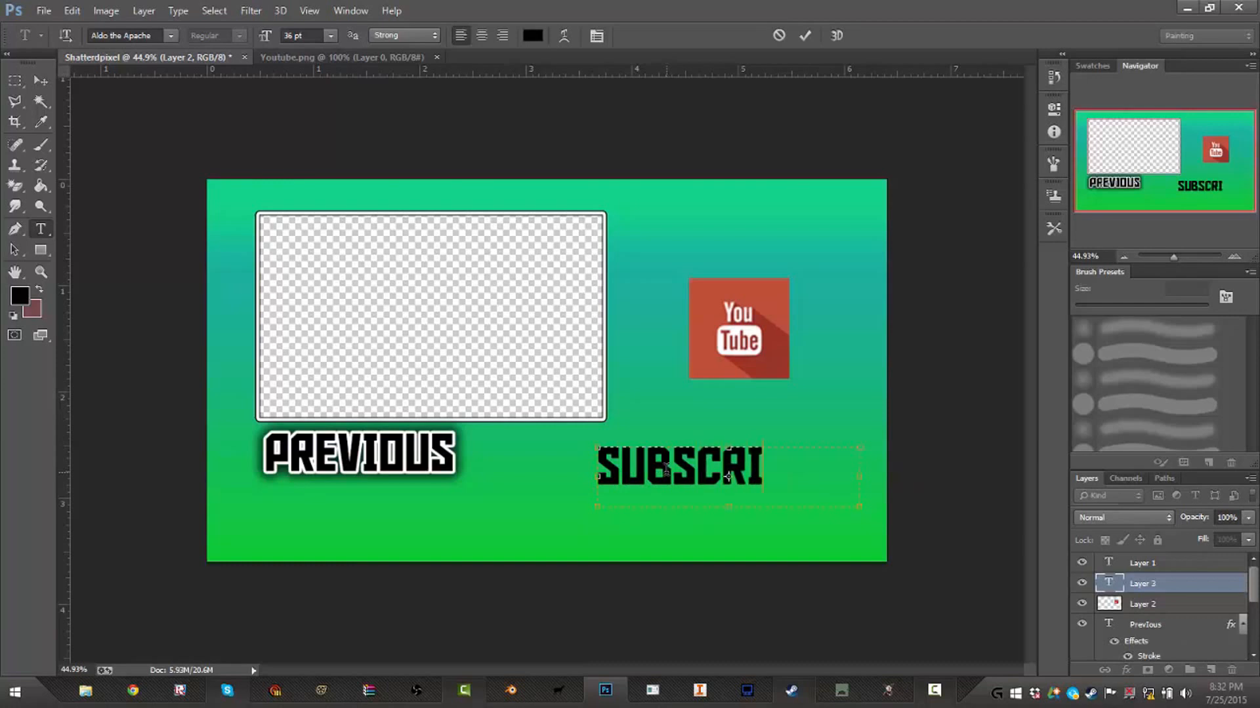
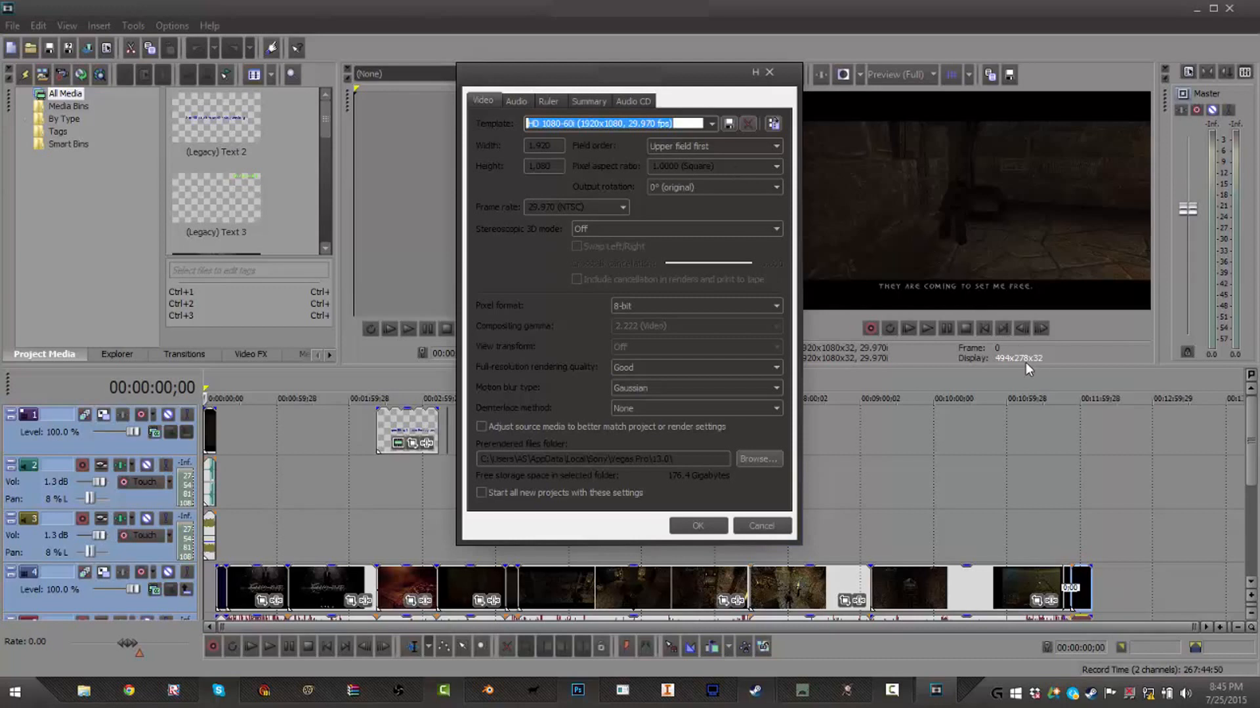
# Step: Create a new Vegas Pro project with the HD 1080-60i (1920x1080, 29.970 fps) template
pyautogui.click(711, 125)
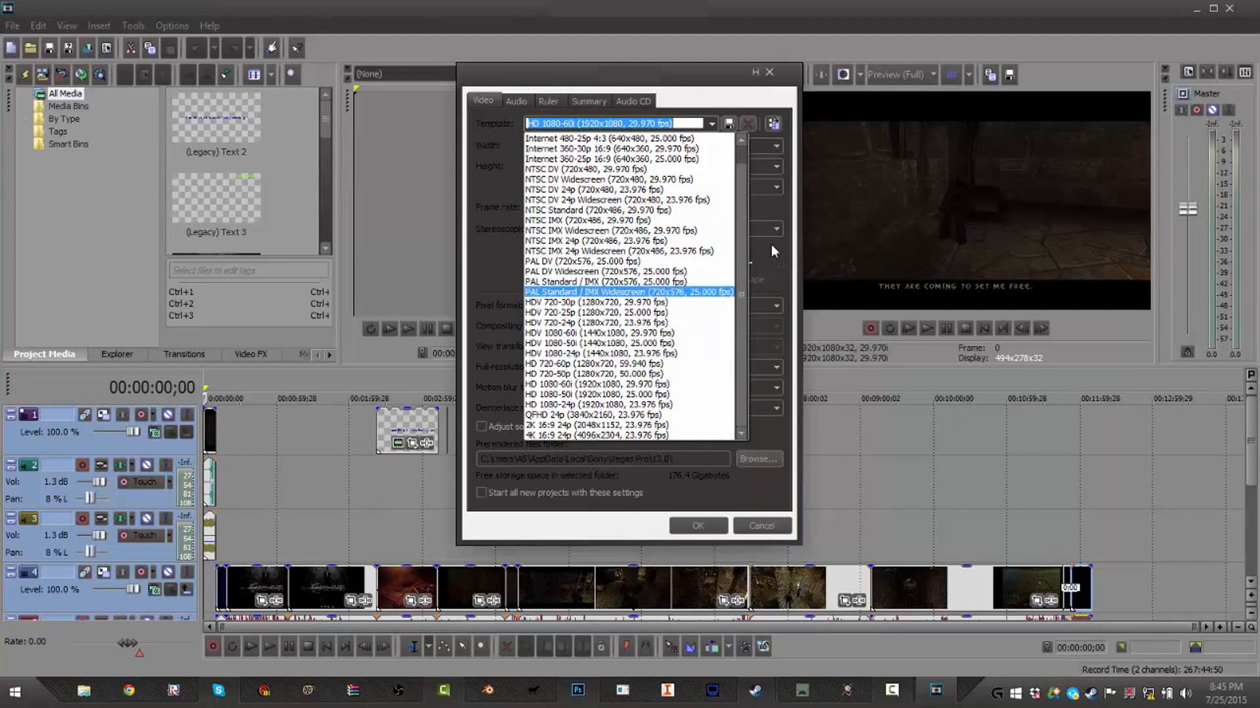
pyautogui.click(774, 266)
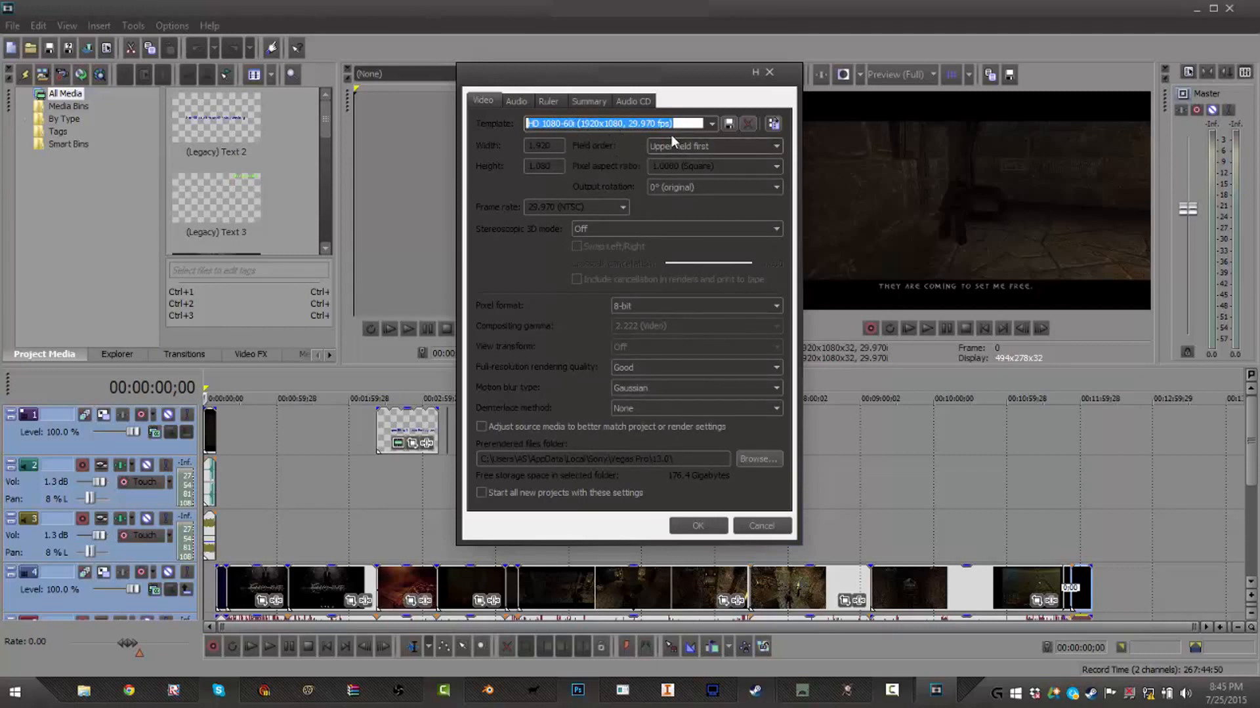
pyautogui.click(700, 527)
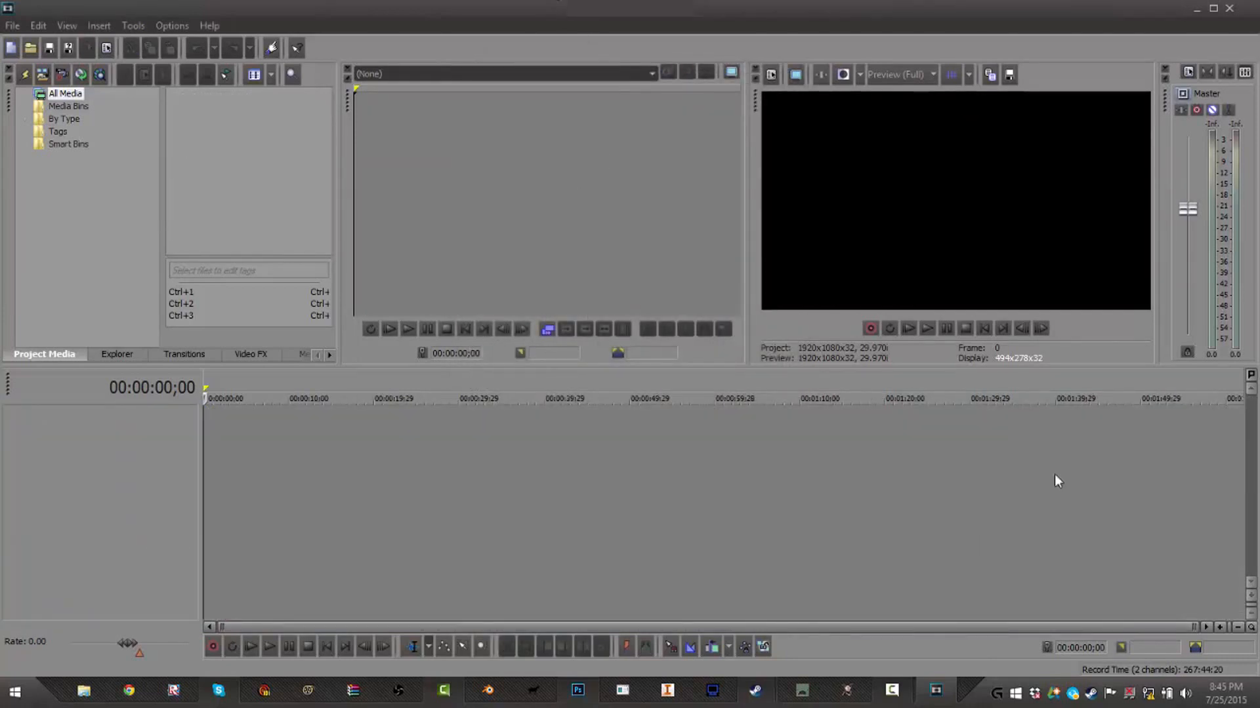
# Step: Start opening a media file and browse to the Youtube Pictures folder inside Pictures
pyautogui.click(6, 26)
pyautogui.moveTo(64, 194)
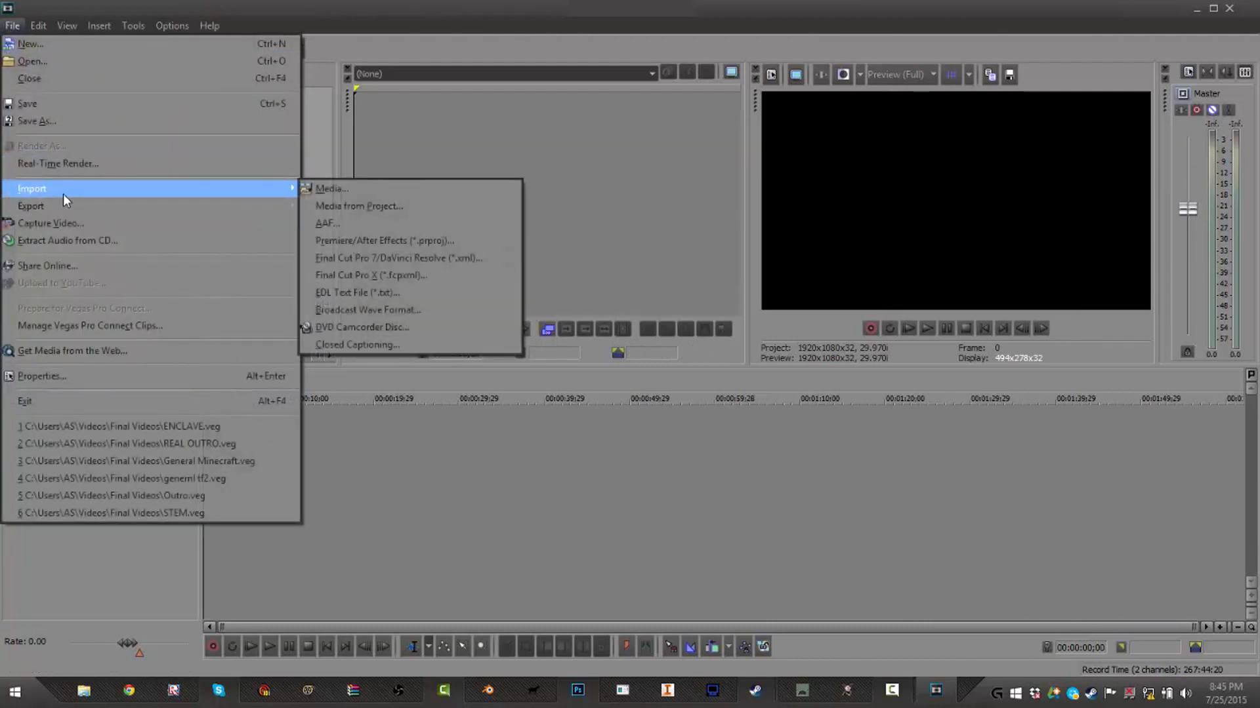
pyautogui.click(92, 63)
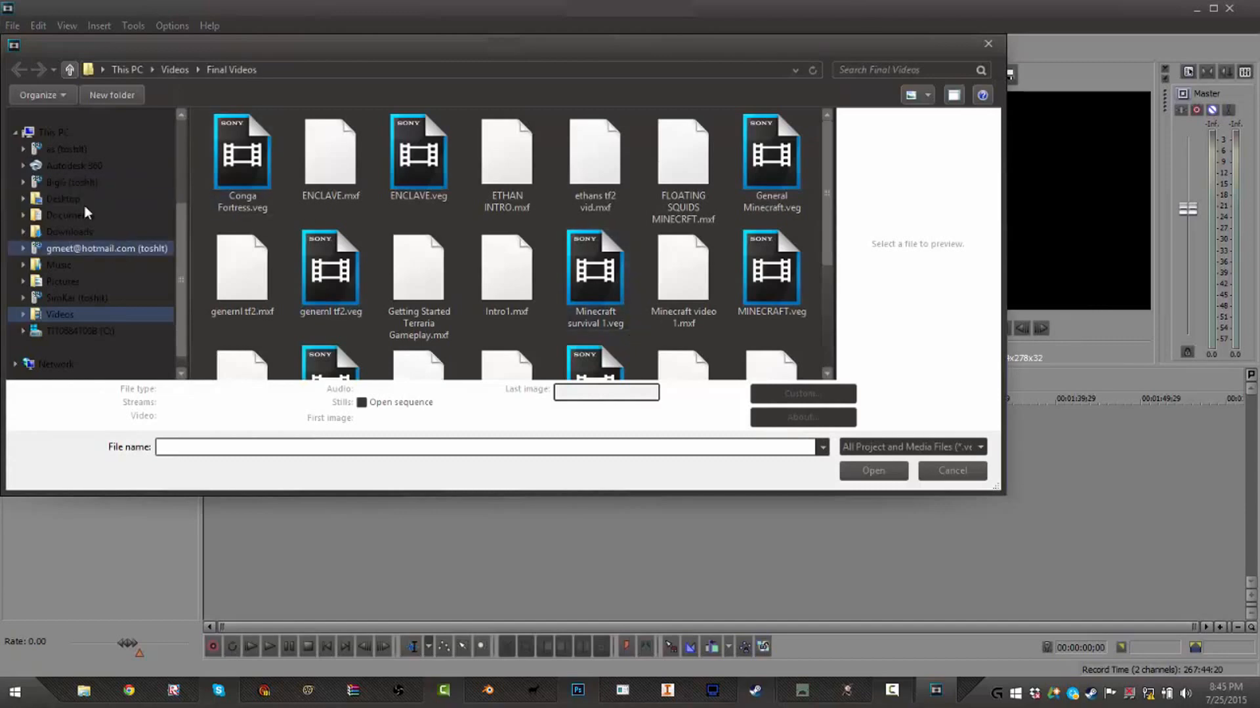
pyautogui.click(84, 282)
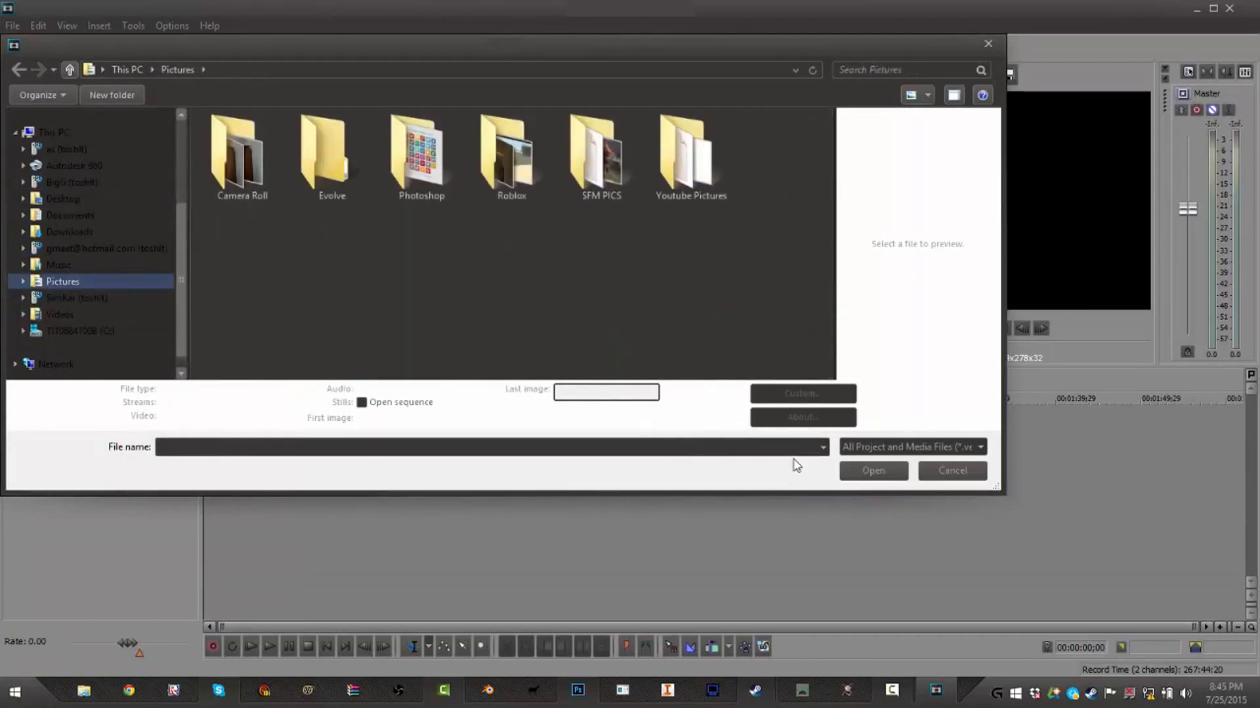
pyautogui.click(823, 447)
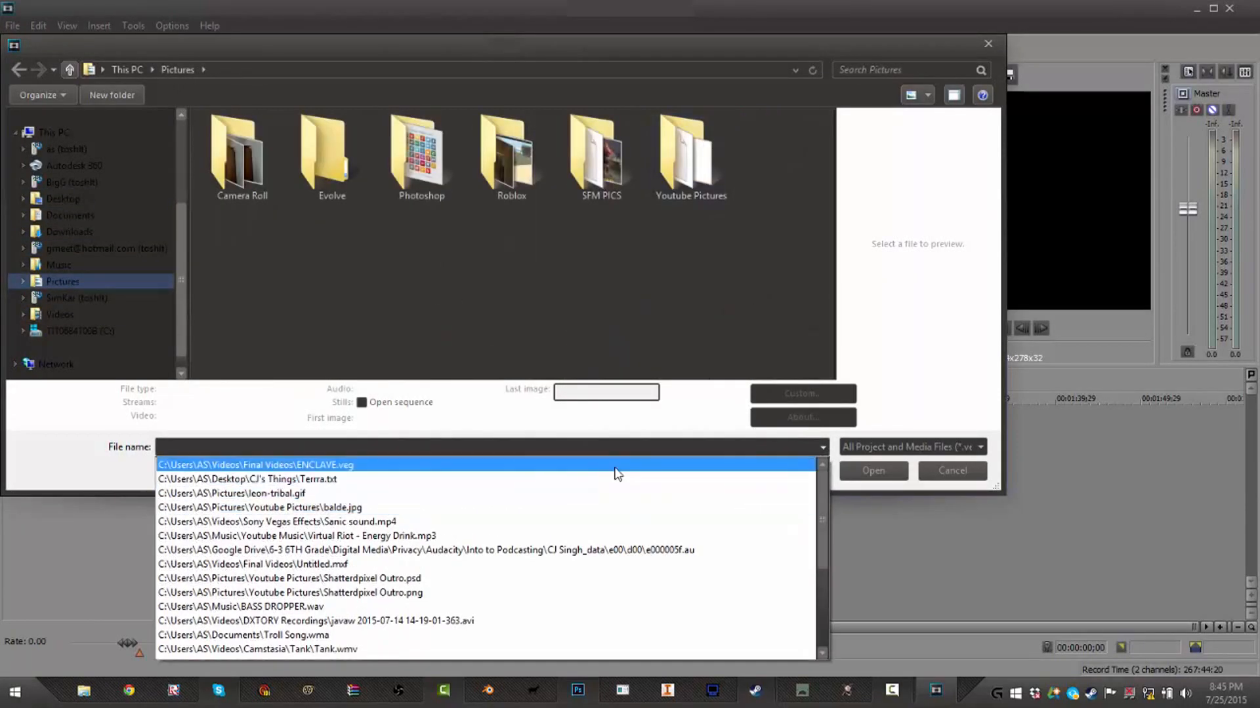
pyautogui.click(634, 359)
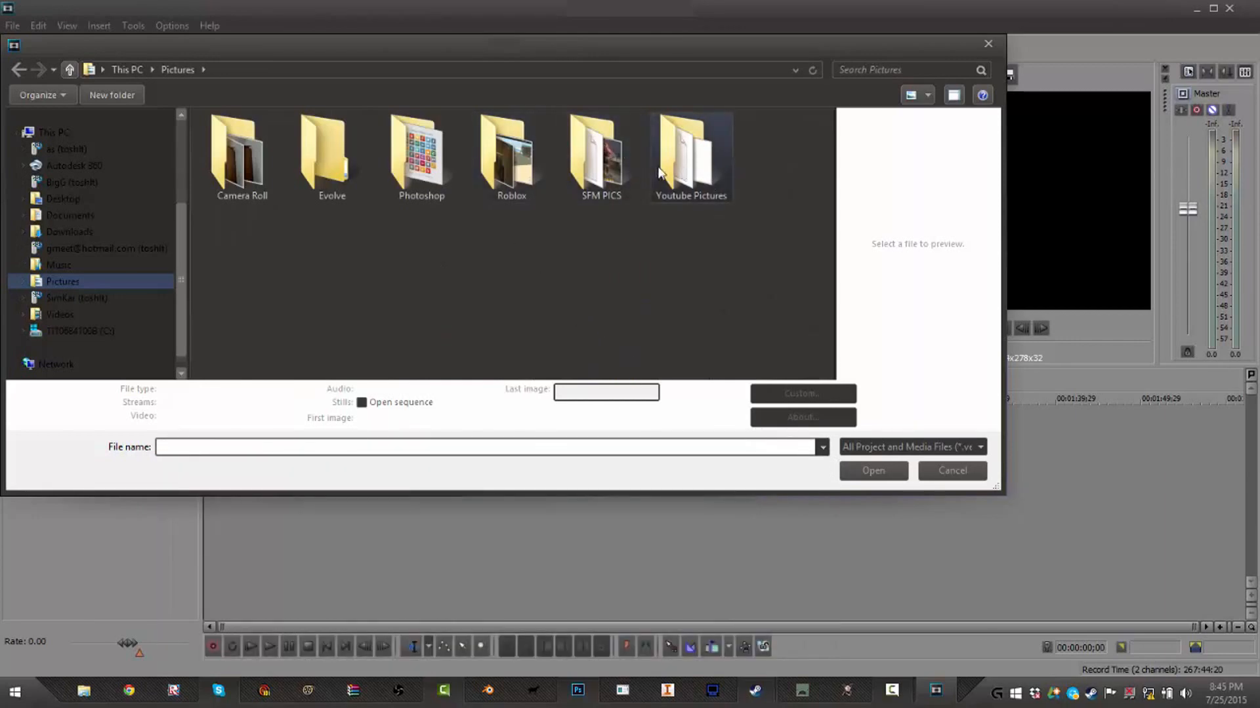
pyautogui.doubleClick(714, 181)
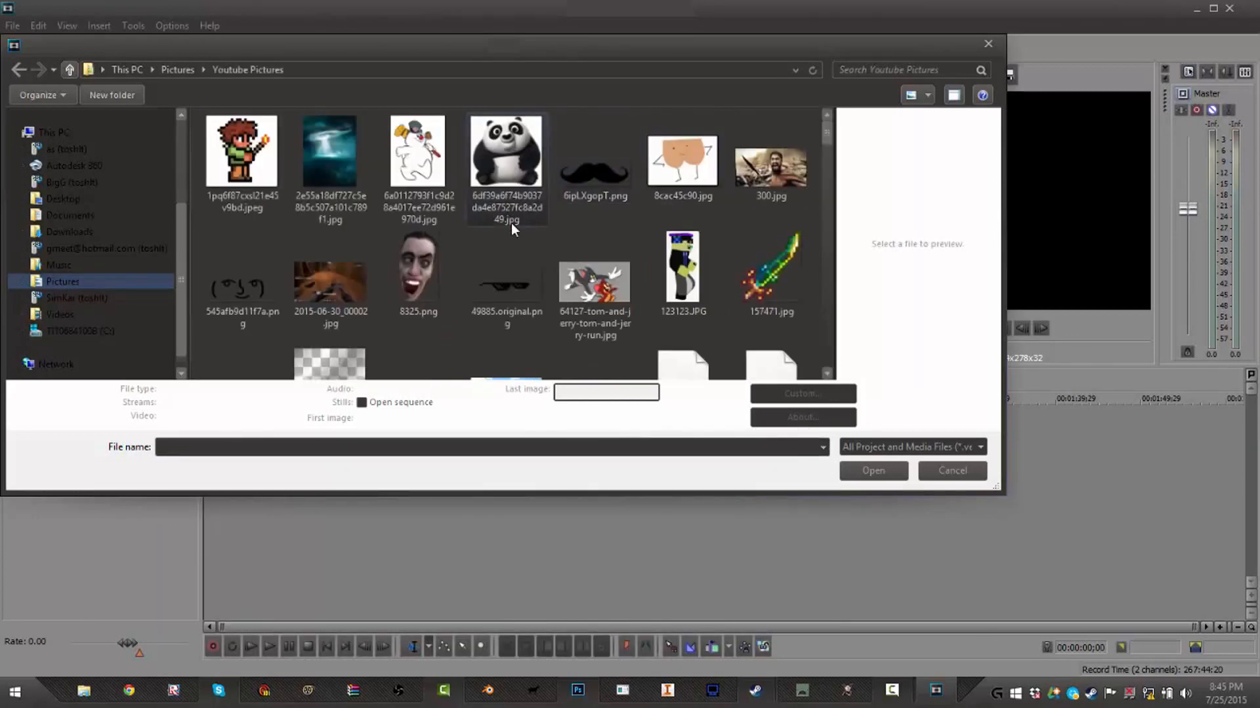
# Step: Find Shatterdpixel Outro.png in the Youtube Pictures folder and open it in the project
pyautogui.click(510, 223)
pyautogui.scroll(-1, 727, 289)
pyautogui.click(634, 287)
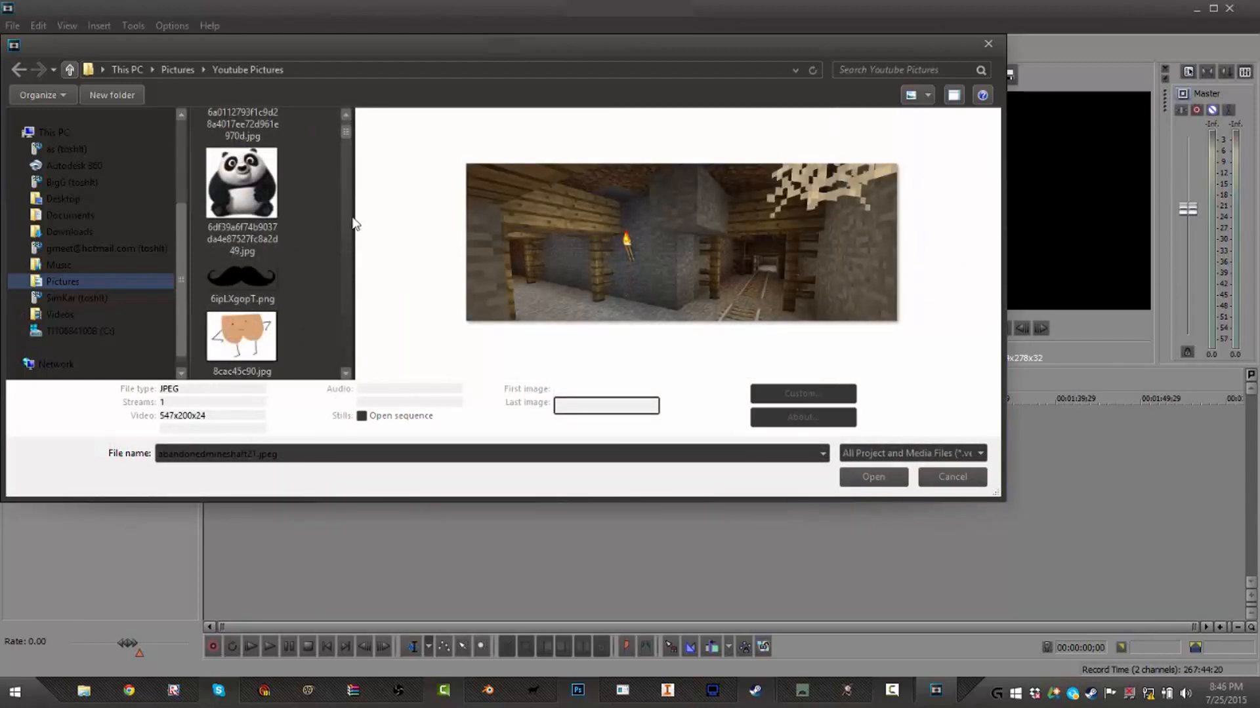
pyautogui.scroll(-3, 354, 224)
pyautogui.moveTo(354, 226); pyautogui.dragTo(876, 243)
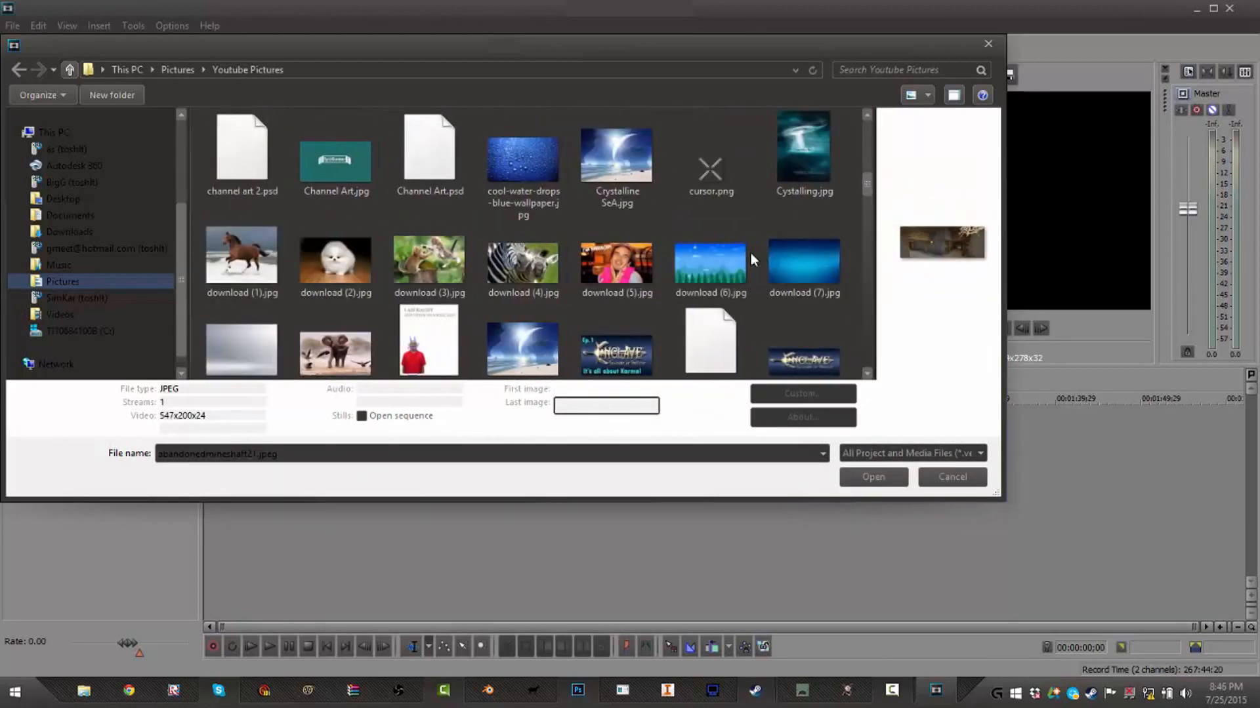
pyautogui.scroll(-5, 751, 253)
pyautogui.scroll(-4, 750, 253)
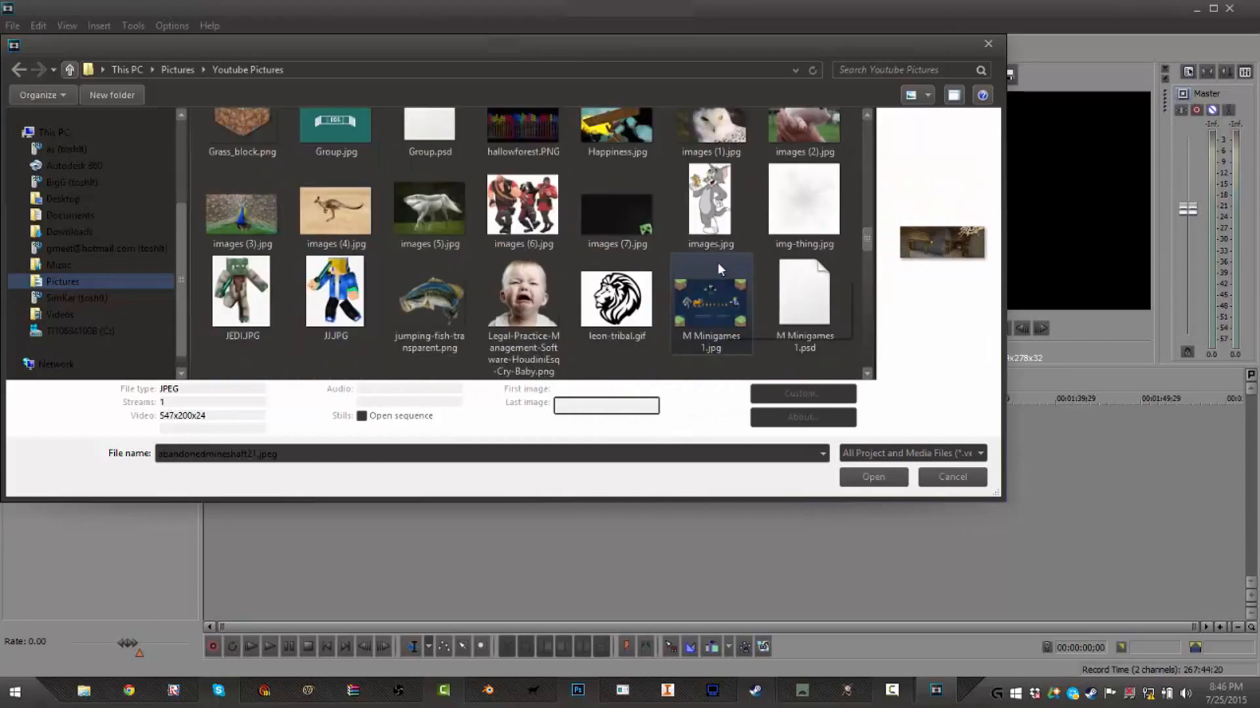
pyautogui.scroll(-5, 629, 302)
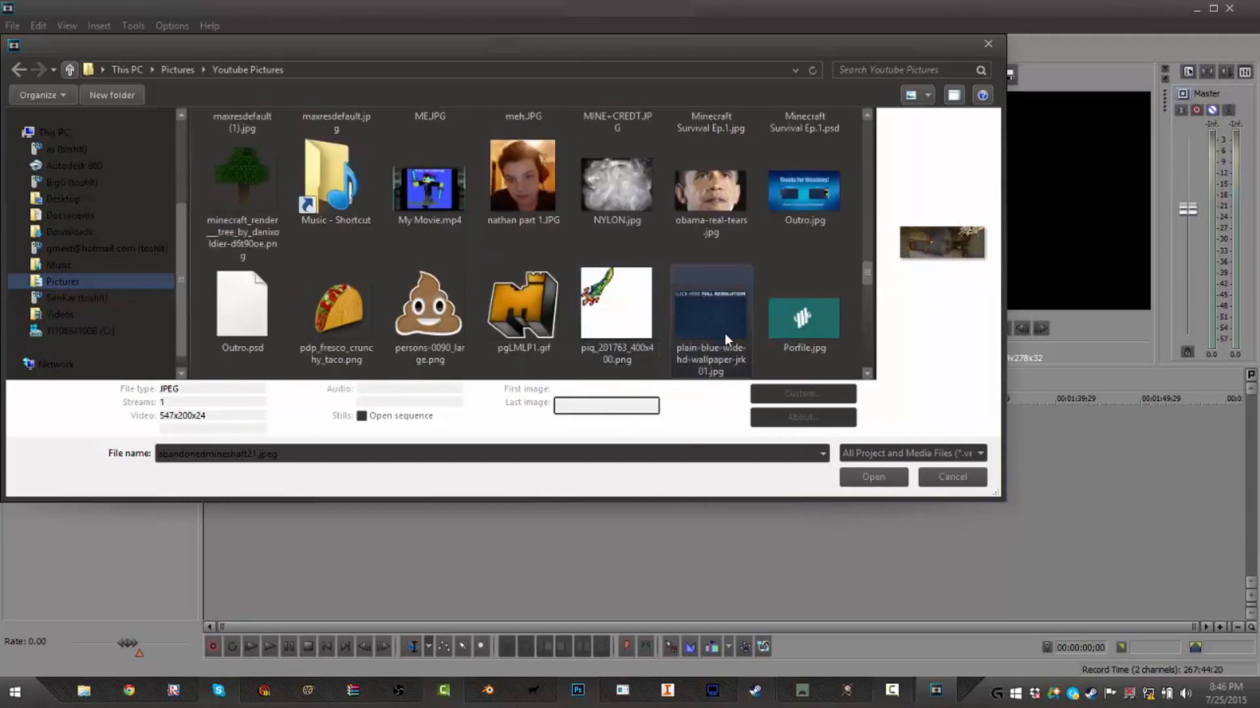
pyautogui.scroll(-5, 649, 326)
pyautogui.scroll(1, 648, 327)
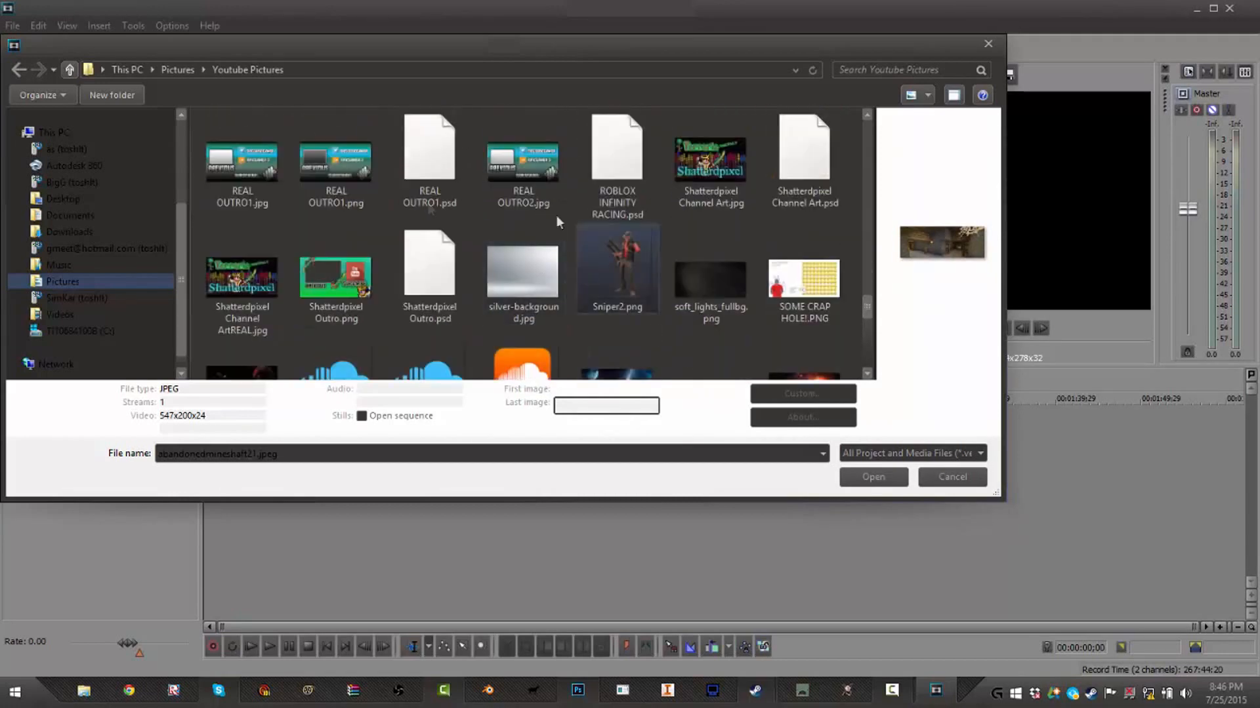
pyautogui.click(335, 275)
pyautogui.click(864, 472)
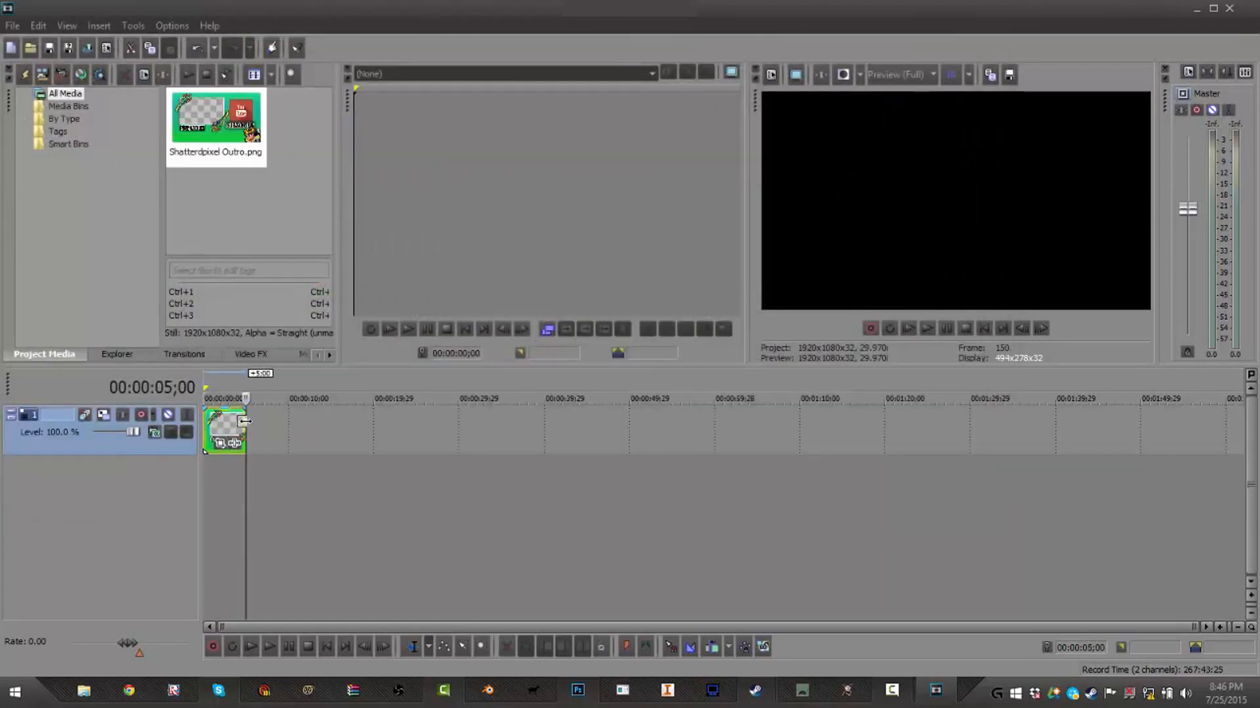
# Step: Extend the Shatterdpixel Outro.png clip on the timeline to about 15 seconds and check its frames in the preview
pyautogui.moveTo(247, 426); pyautogui.dragTo(333, 436)
pyautogui.click(286, 473)
pyautogui.click(323, 478)
pyautogui.click(301, 486)
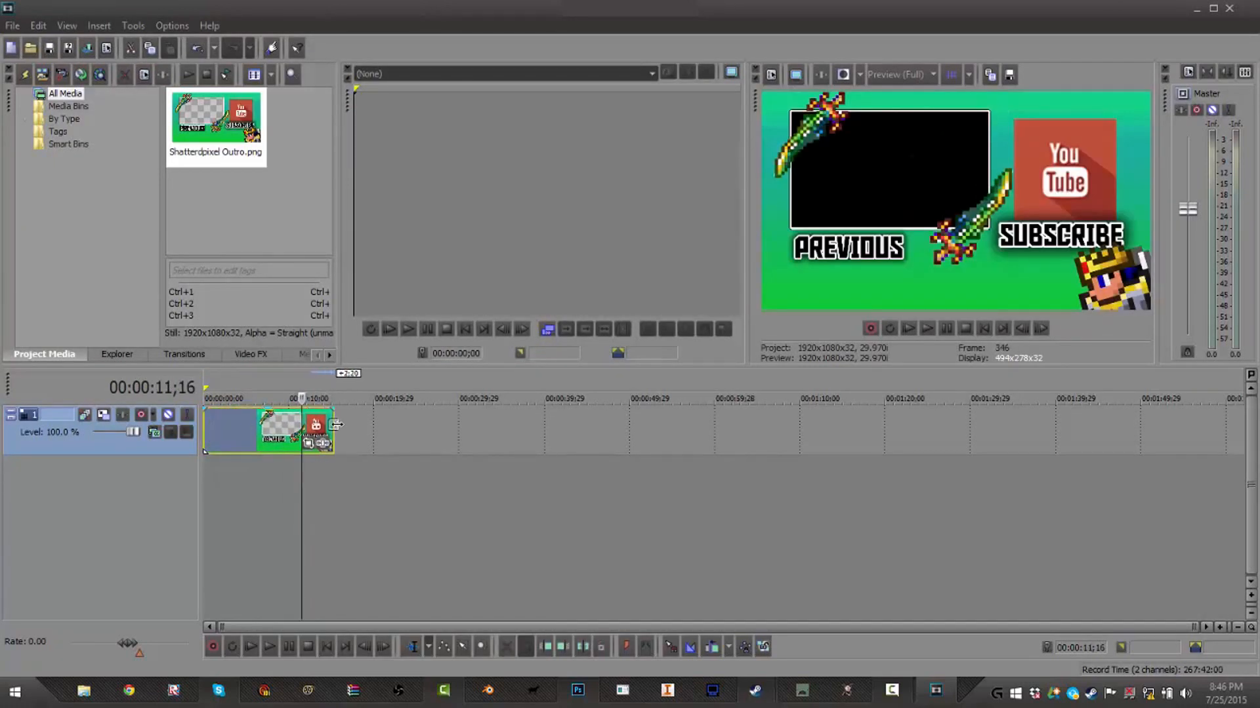
pyautogui.click(332, 496)
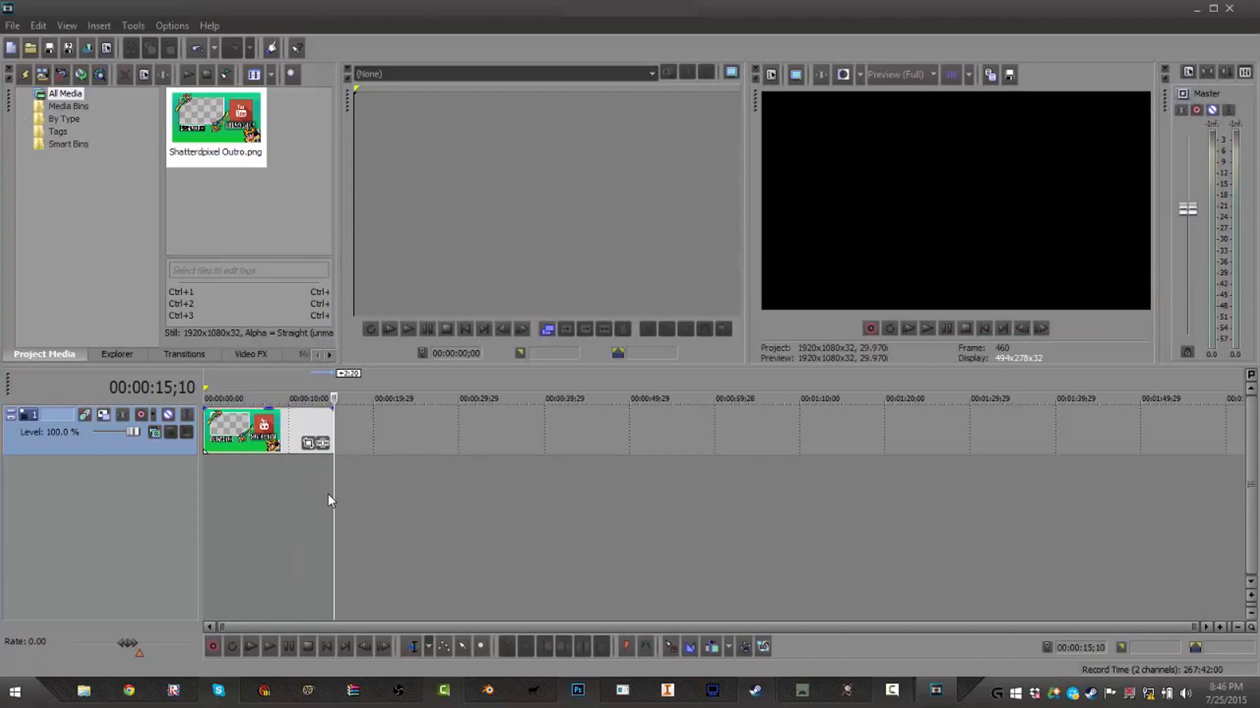
# Step: Return to the start of the timeline and add a fade-in of about 20 frames to the Shatterdpixel Outro.png clip
pyautogui.click(233, 512)
pyautogui.click(211, 512)
pyautogui.click(210, 506)
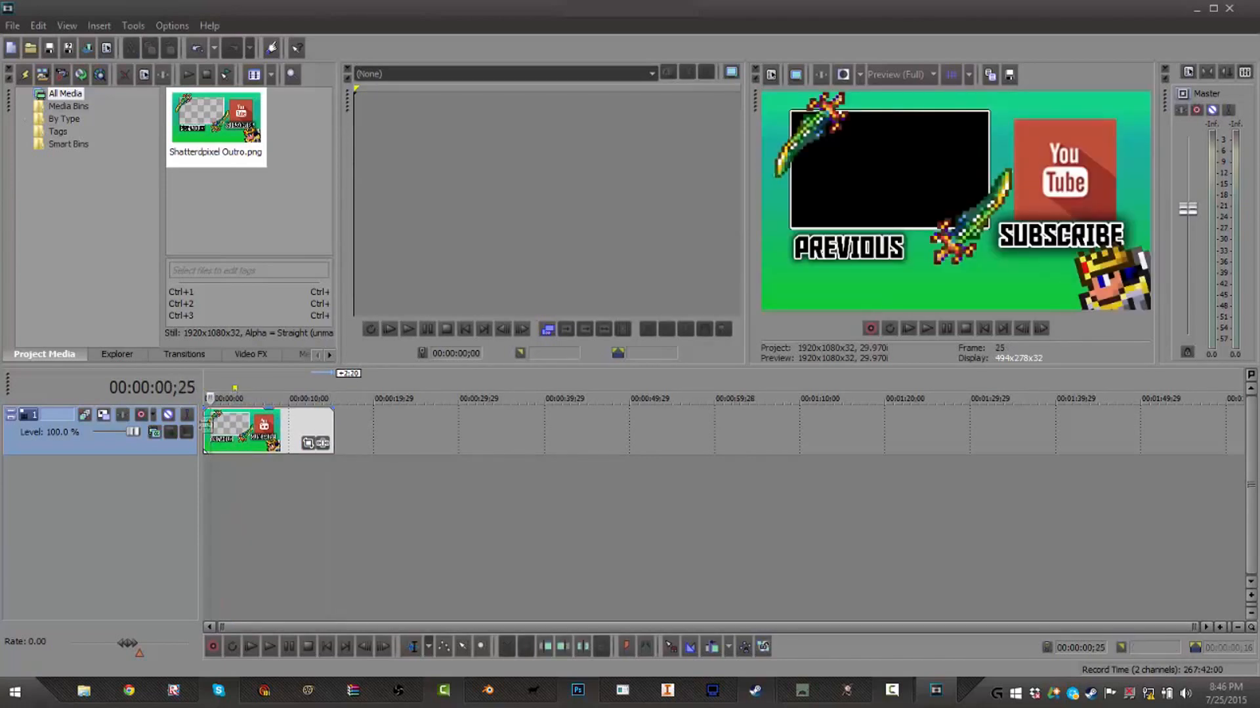
pyautogui.click(204, 505)
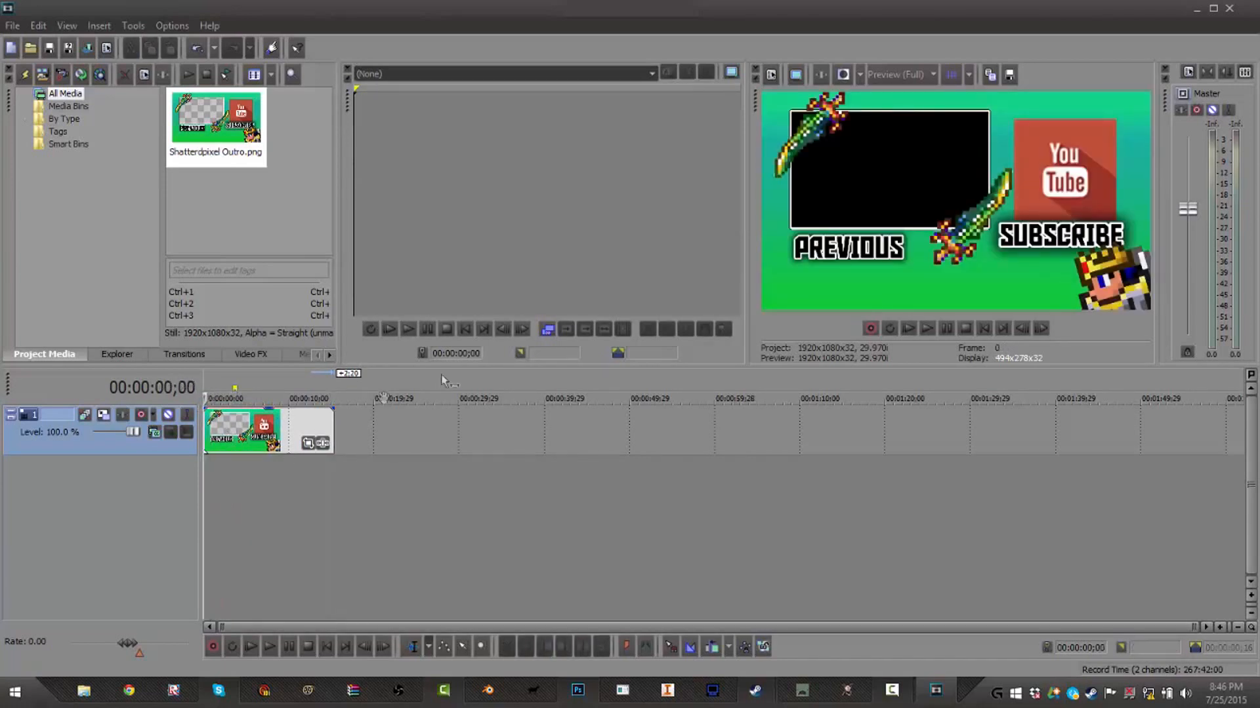
pyautogui.moveTo(204, 410); pyautogui.dragTo(212, 404)
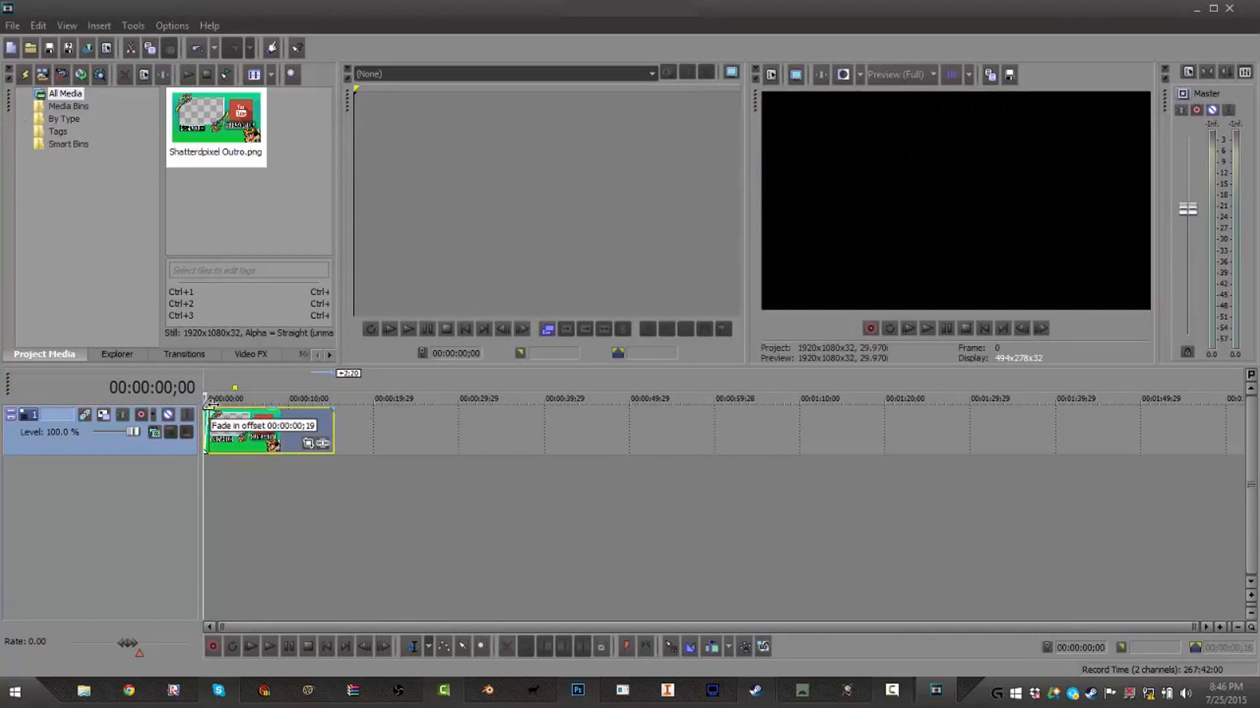
pyautogui.scroll(8, 210, 406)
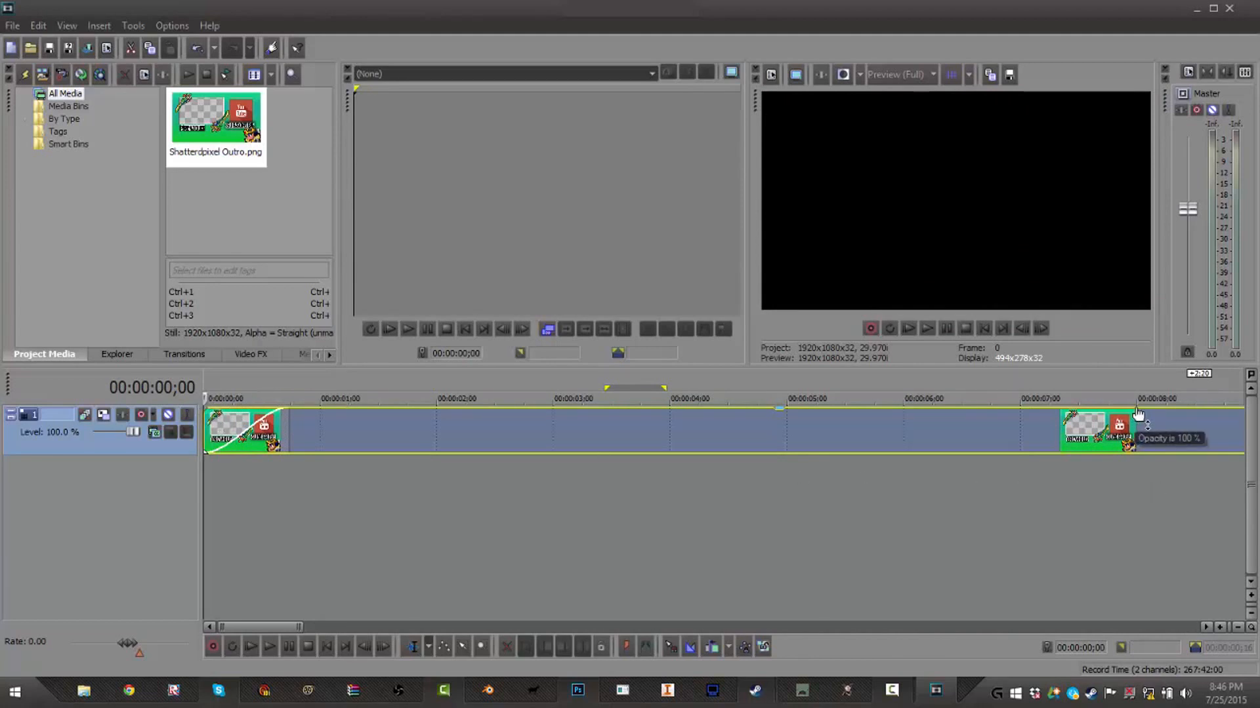
# Step: Try a fade-out of about 4;16 at the end of the outro image clip and remove it
pyautogui.scroll(-8, 353, 417)
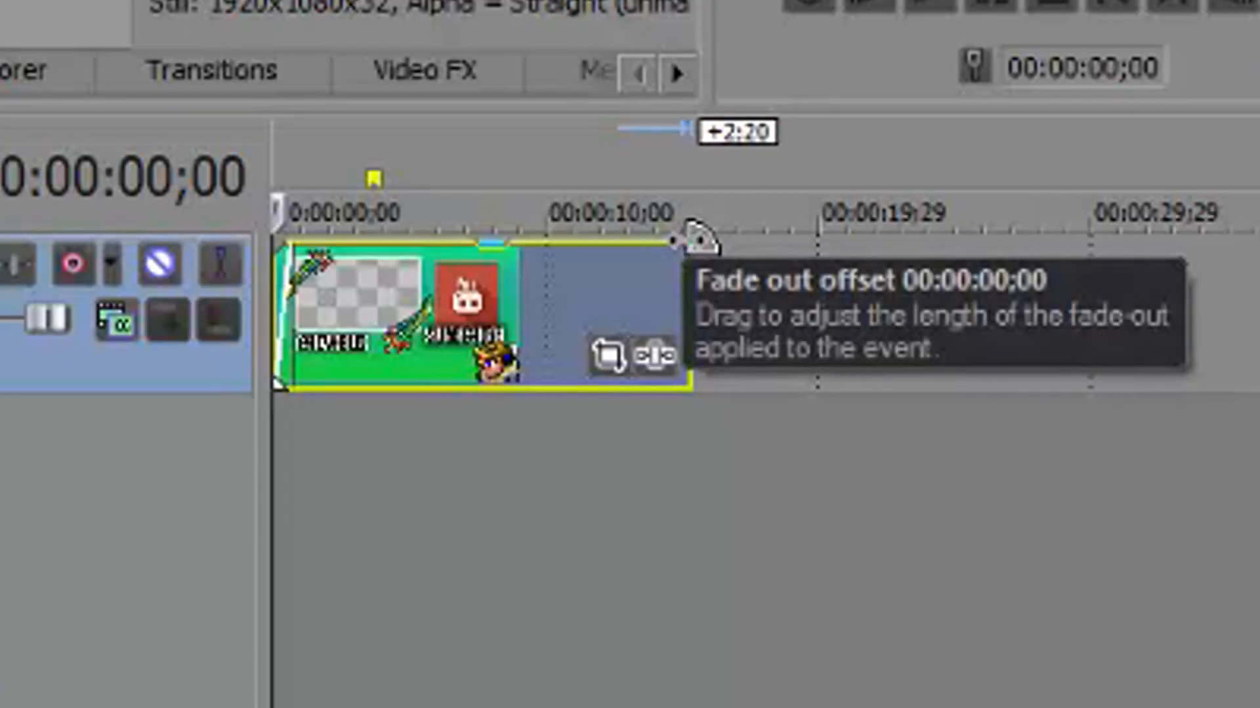
pyautogui.moveTo(695, 240); pyautogui.dragTo(565, 292)
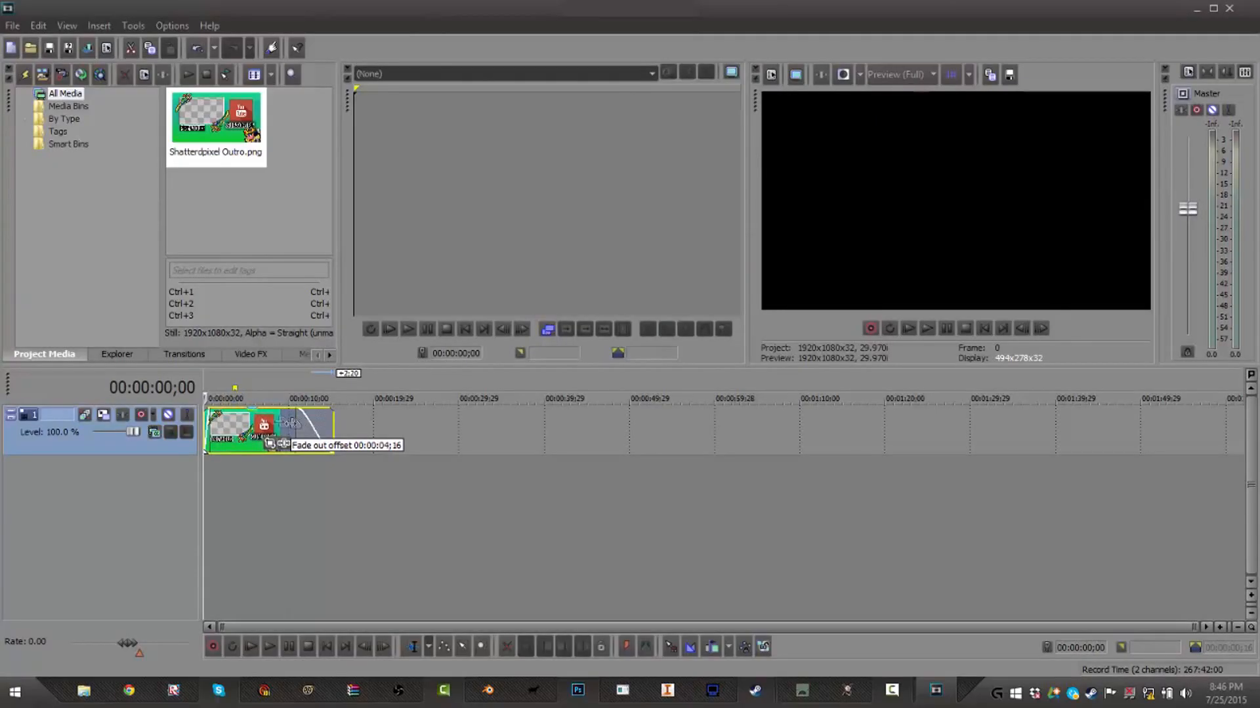
pyautogui.moveTo(288, 423); pyautogui.dragTo(341, 408)
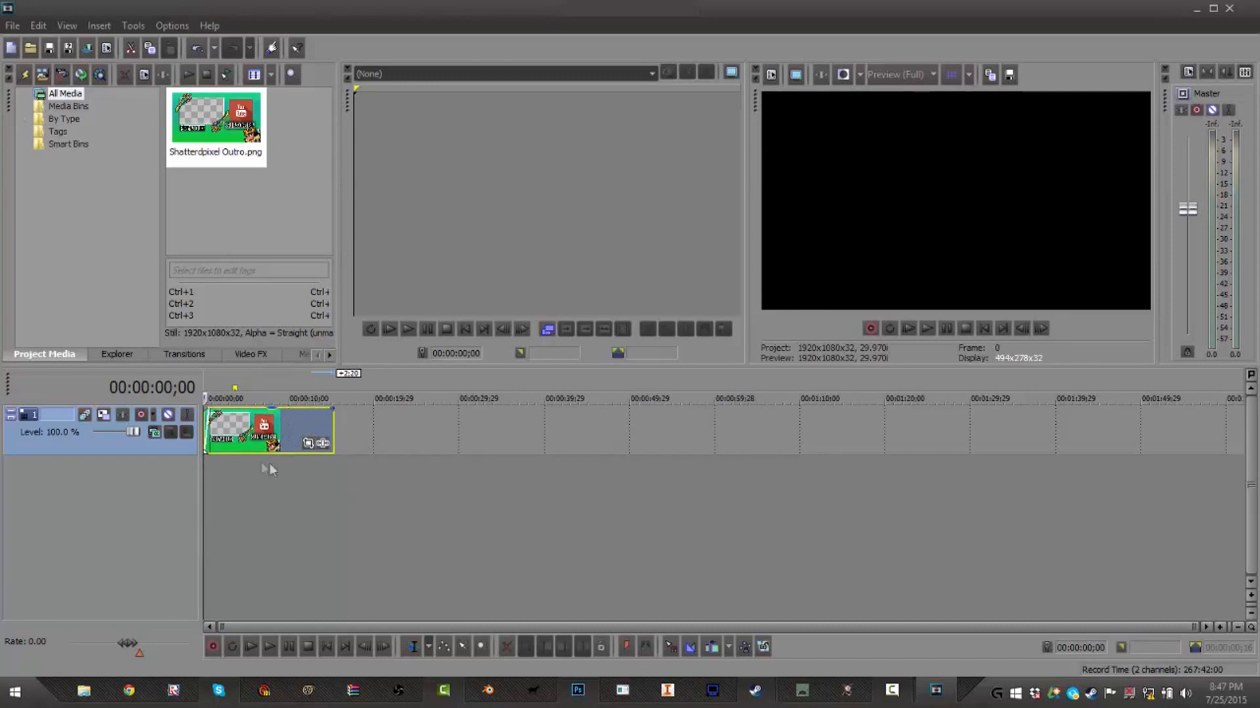
# Step: Import Virtual Riot - Energy Drink.mp3 from the Youtube Music folder inside Music
pyautogui.click(12, 26)
pyautogui.moveTo(241, 190)
pyautogui.click(429, 191)
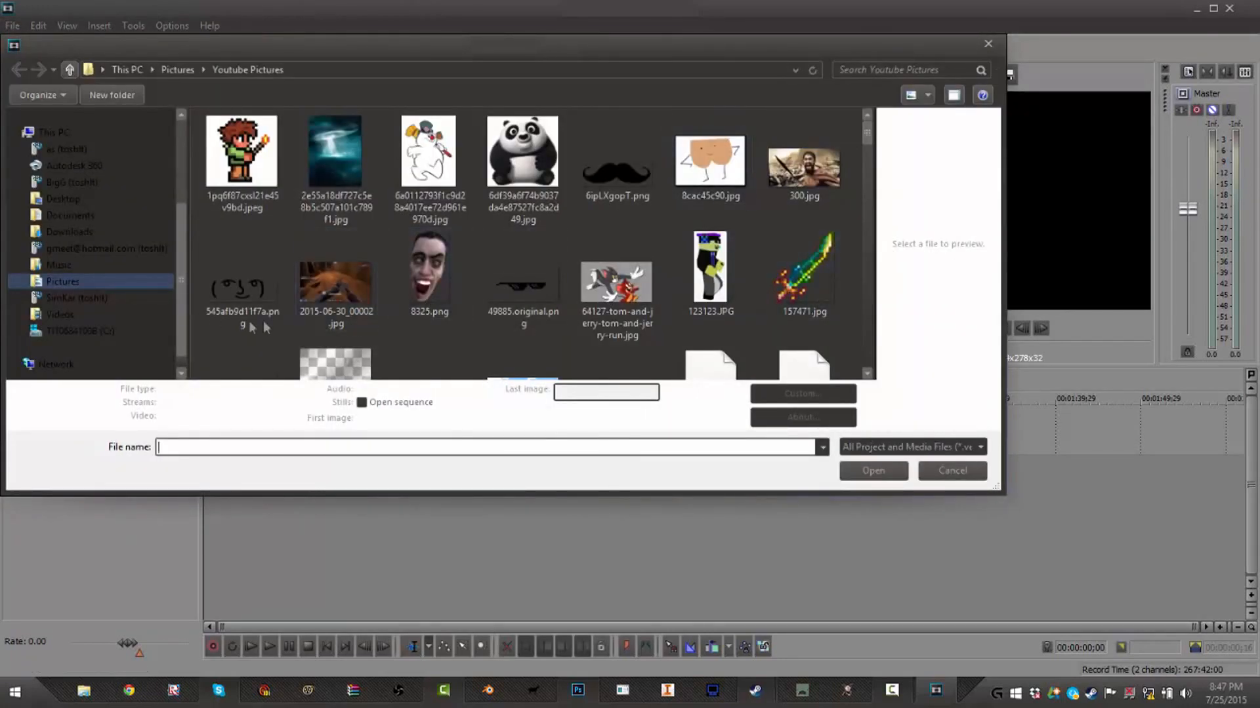
pyautogui.click(65, 266)
pyautogui.doubleClick(249, 140)
pyautogui.scroll(-10, 477, 223)
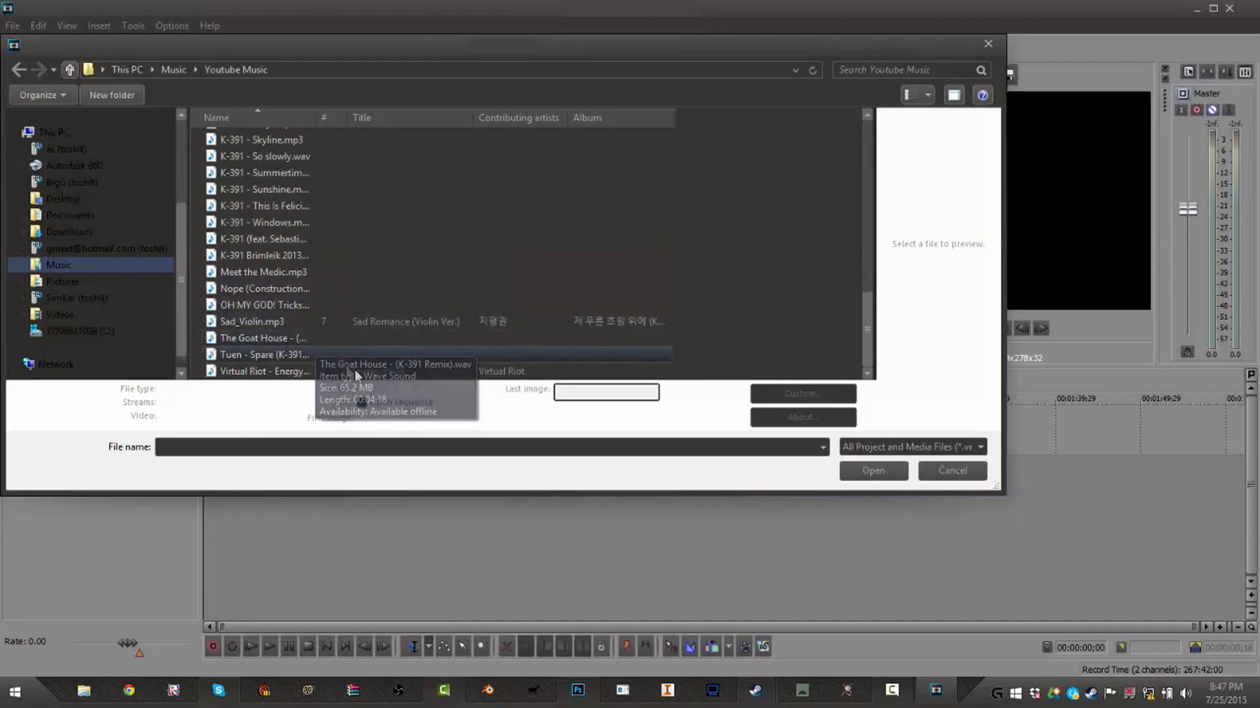
pyautogui.click(285, 373)
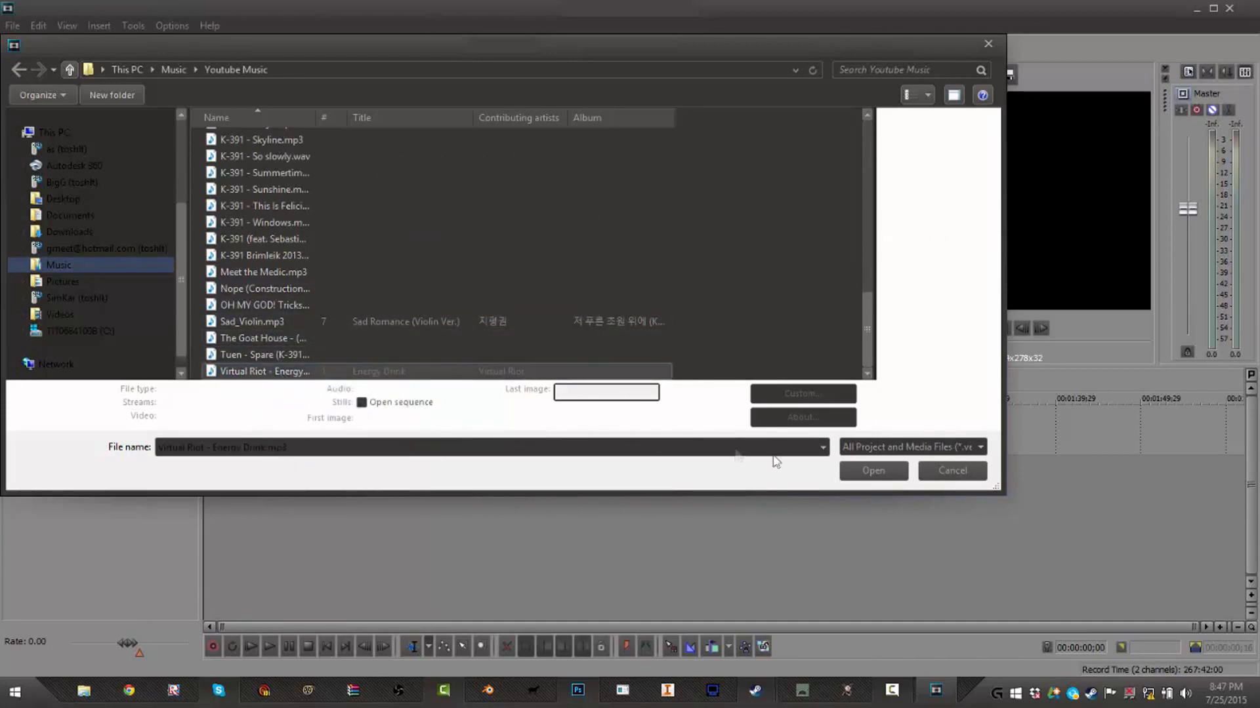
pyautogui.click(889, 469)
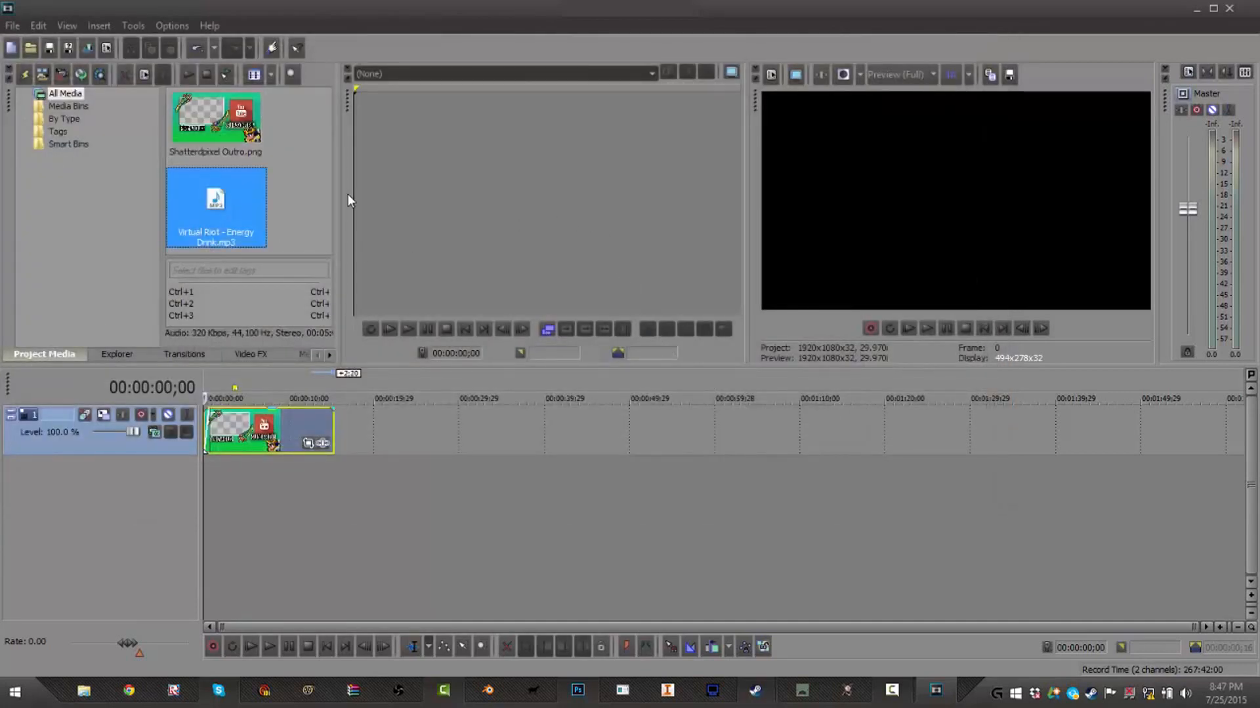
# Step: Place Virtual Riot - Energy Drink.mp3 on a new audio track below the outro image, beginning at the timeline start
pyautogui.moveTo(228, 496); pyautogui.dragTo(412, 518)
pyautogui.scroll(-4, 411, 518)
pyautogui.click(412, 518)
# Step: Split the song at 00:02:03;03 and again at about 2:46, and delete the parts before and after that section
pyautogui.click(617, 540)
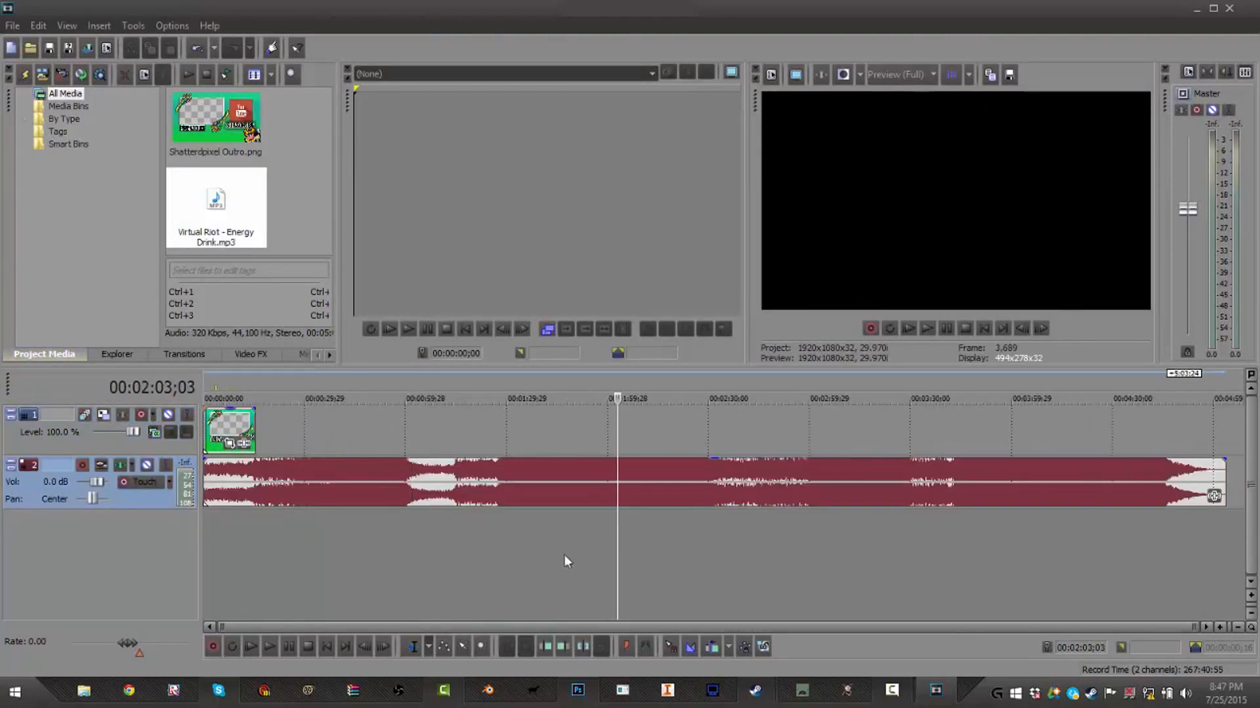
pyautogui.press('s')
pyautogui.click(764, 538)
pyautogui.press('s')
pyautogui.press('w')
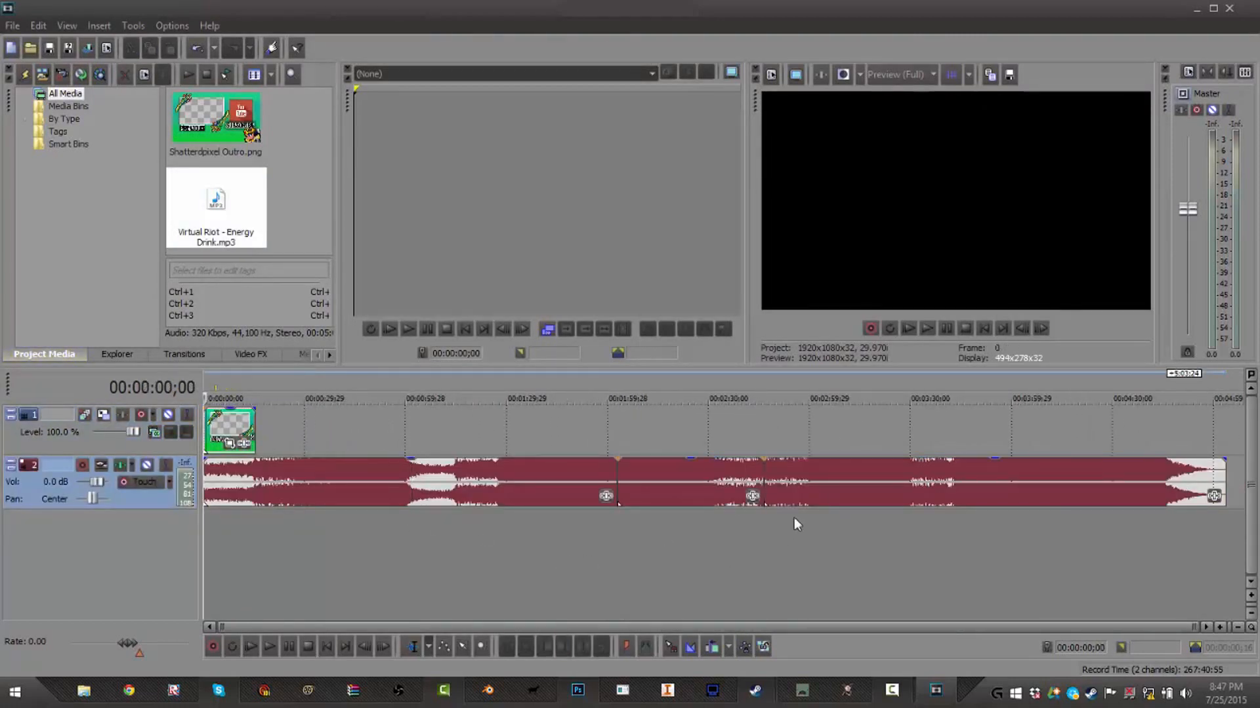
pyautogui.click(799, 482)
pyautogui.press('Delete')
pyautogui.click(456, 486)
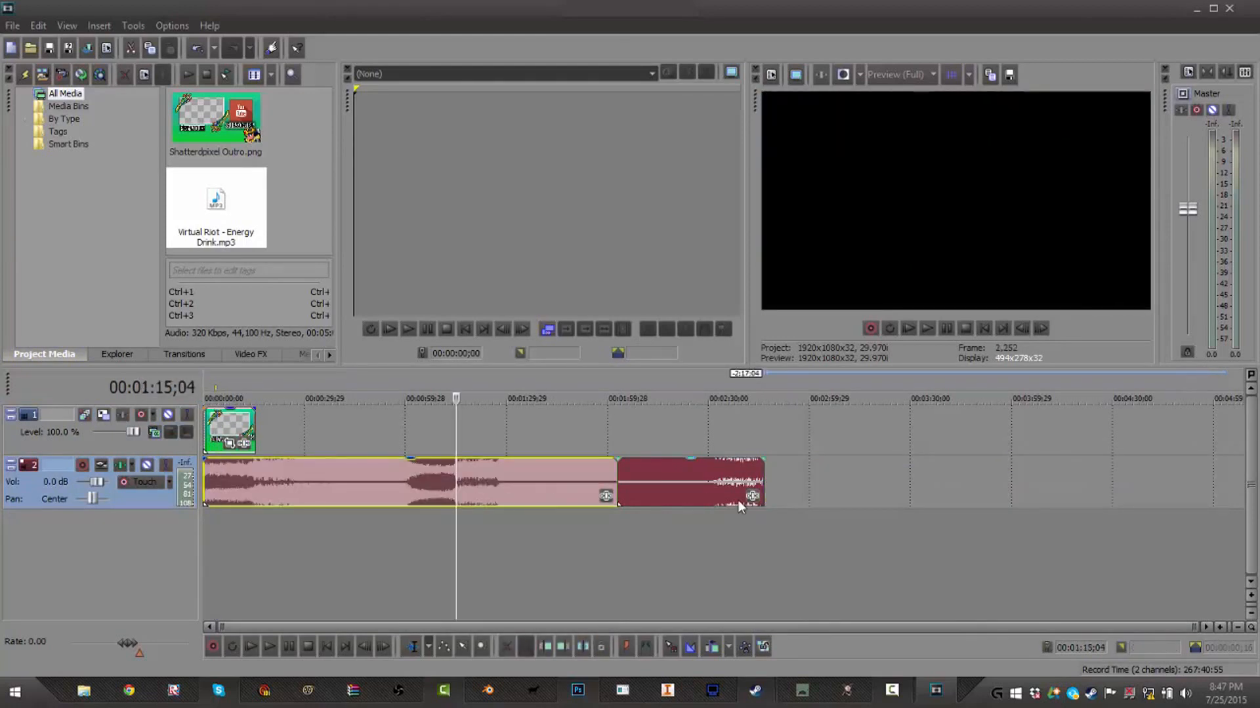
pyautogui.press('Delete')
# Step: Move the remaining song section to the timeline start and trim its end to match the outro image clip
pyautogui.moveTo(704, 491); pyautogui.dragTo(272, 493)
pyautogui.moveTo(347, 474); pyautogui.dragTo(256, 469)
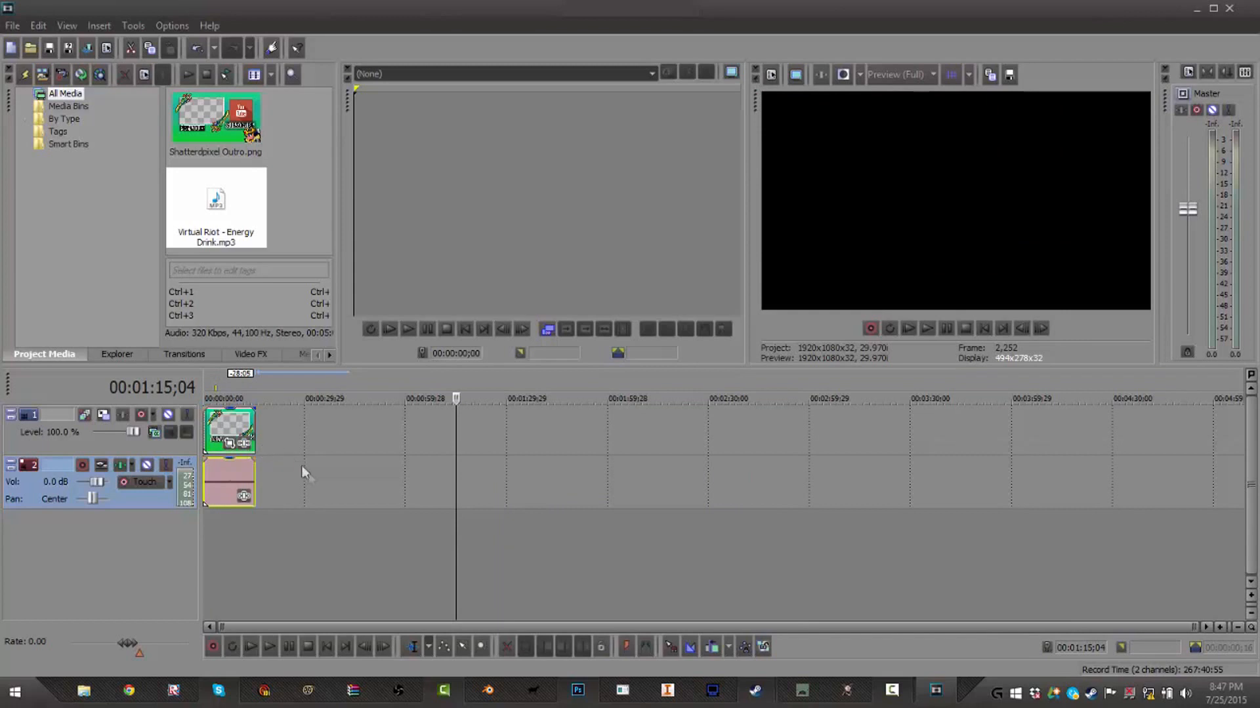
pyautogui.scroll(4, 314, 473)
pyautogui.scroll(-3, 312, 477)
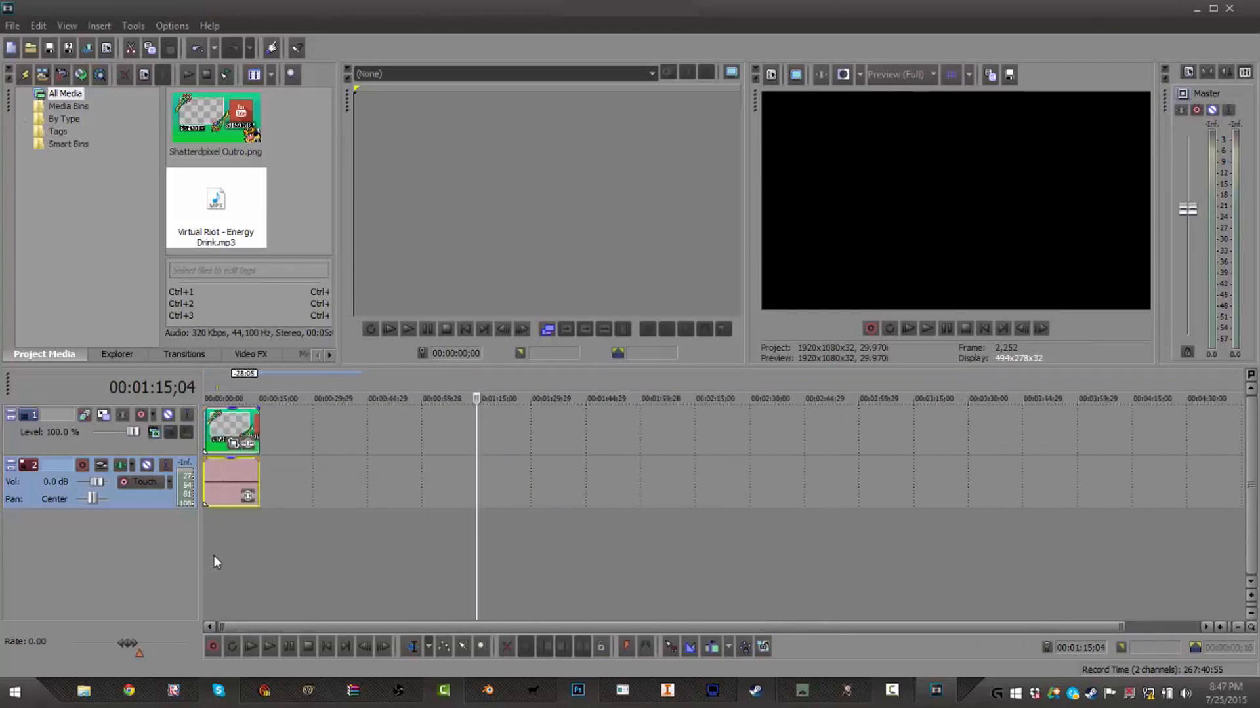
# Step: Add a fade-in of about 2.8 seconds to the beginning of the song clip
pyautogui.click(212, 466)
pyautogui.moveTo(202, 458); pyautogui.dragTo(215, 458)
pyautogui.scroll(3, 223, 441)
pyautogui.scroll(5, 282, 434)
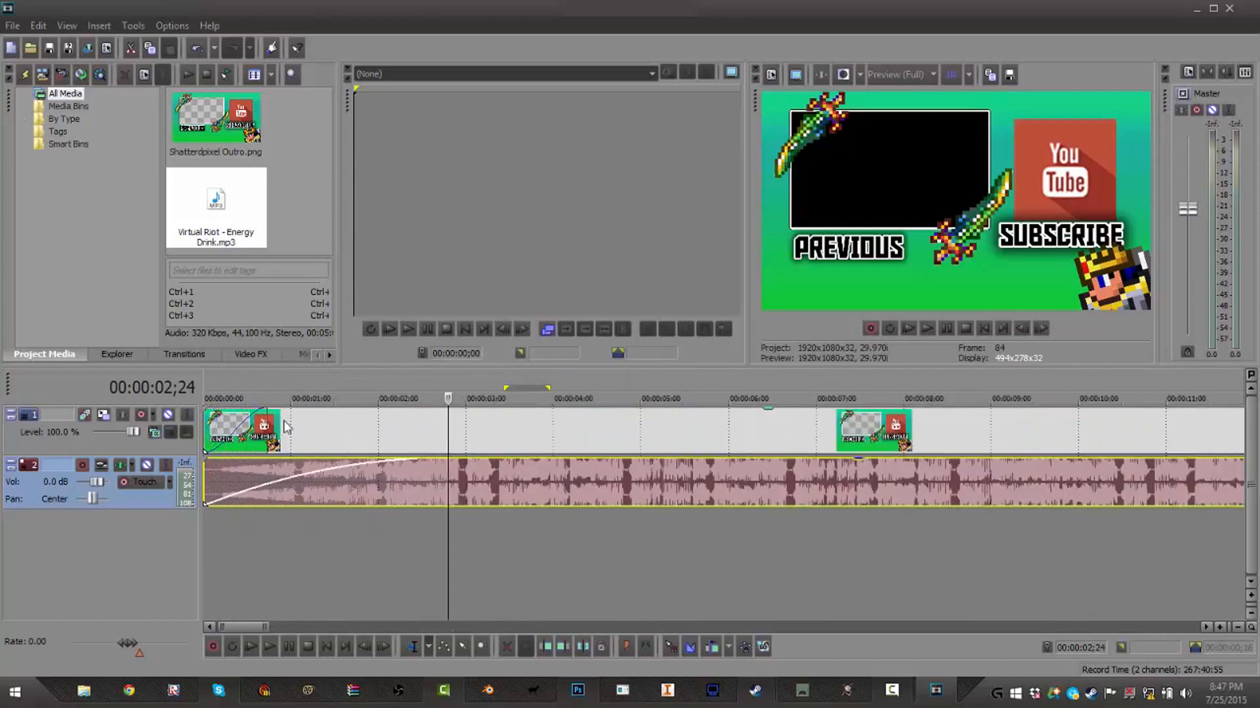
# Step: Lower the song clip's gain line to near the bottom of the clip, playing short passages to judge the loudness
pyautogui.moveTo(523, 460); pyautogui.dragTo(527, 486)
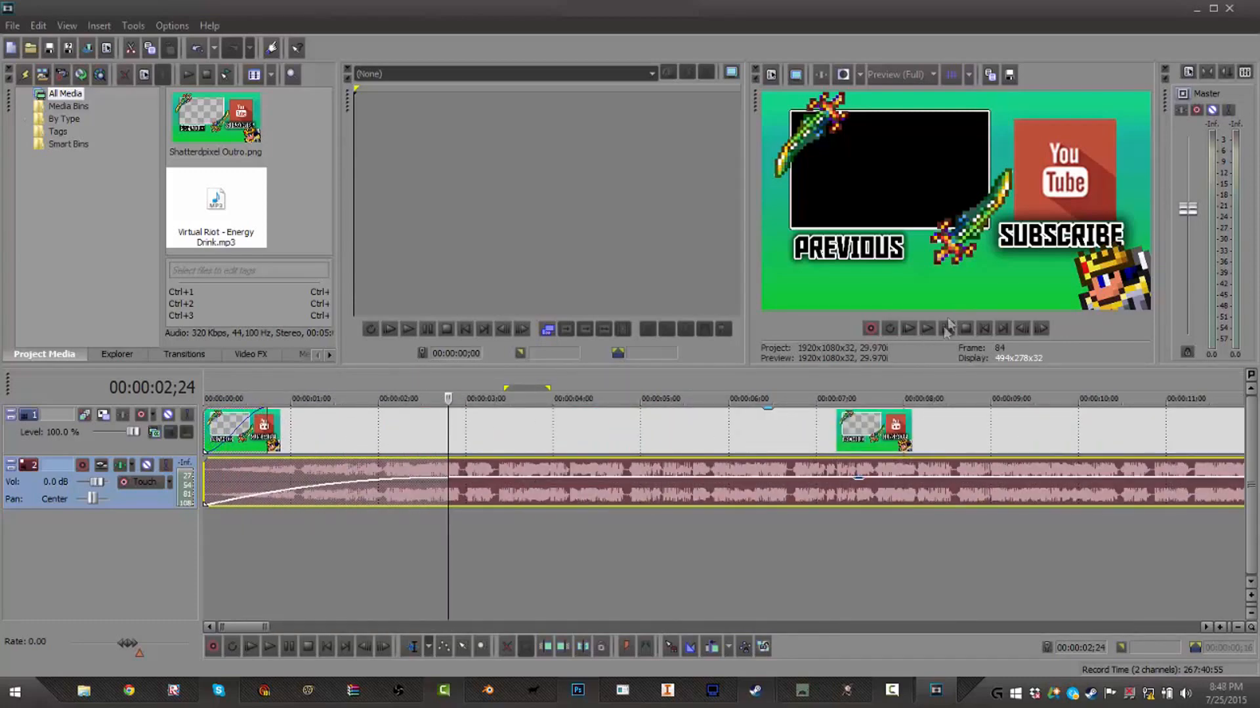
pyautogui.click(927, 329)
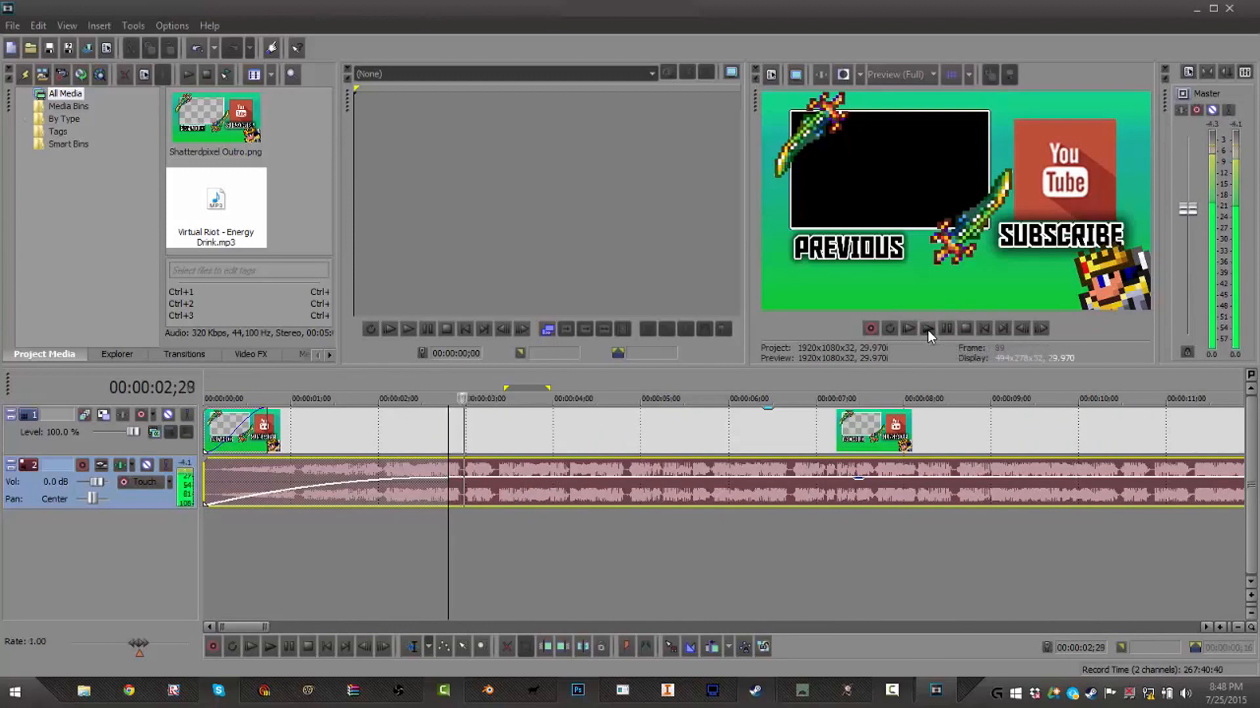
pyautogui.click(927, 329)
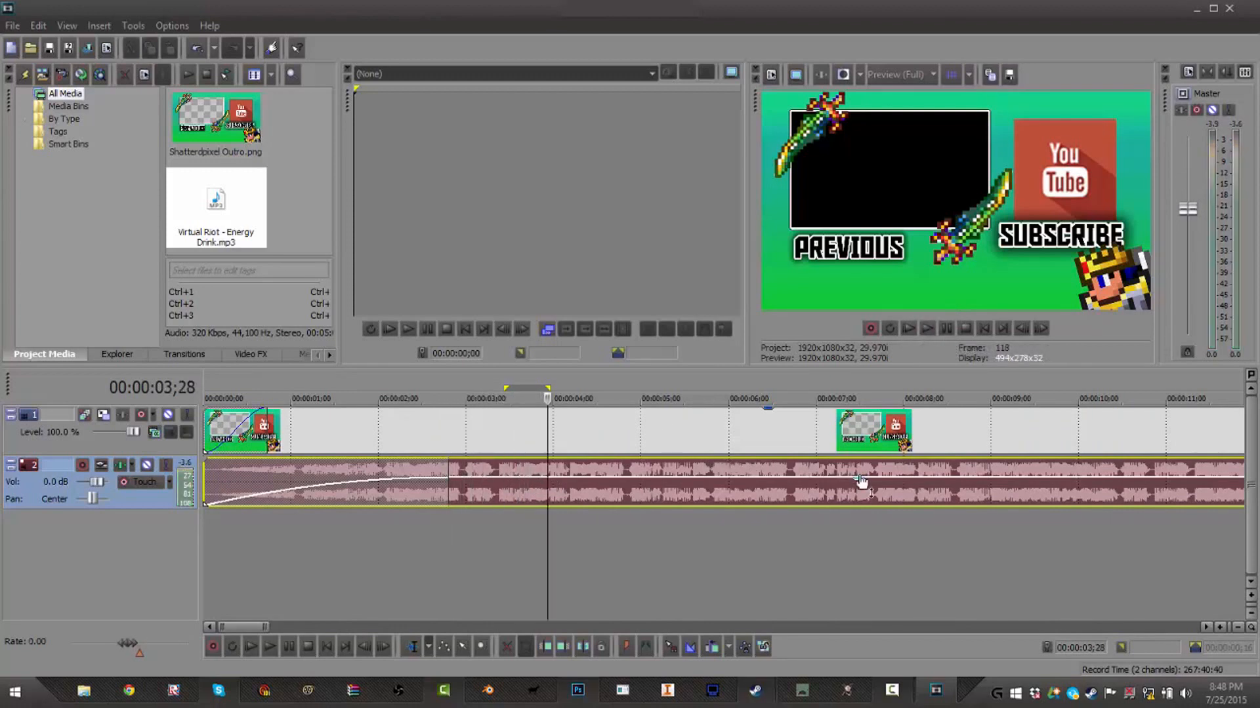
pyautogui.moveTo(861, 482); pyautogui.dragTo(860, 498)
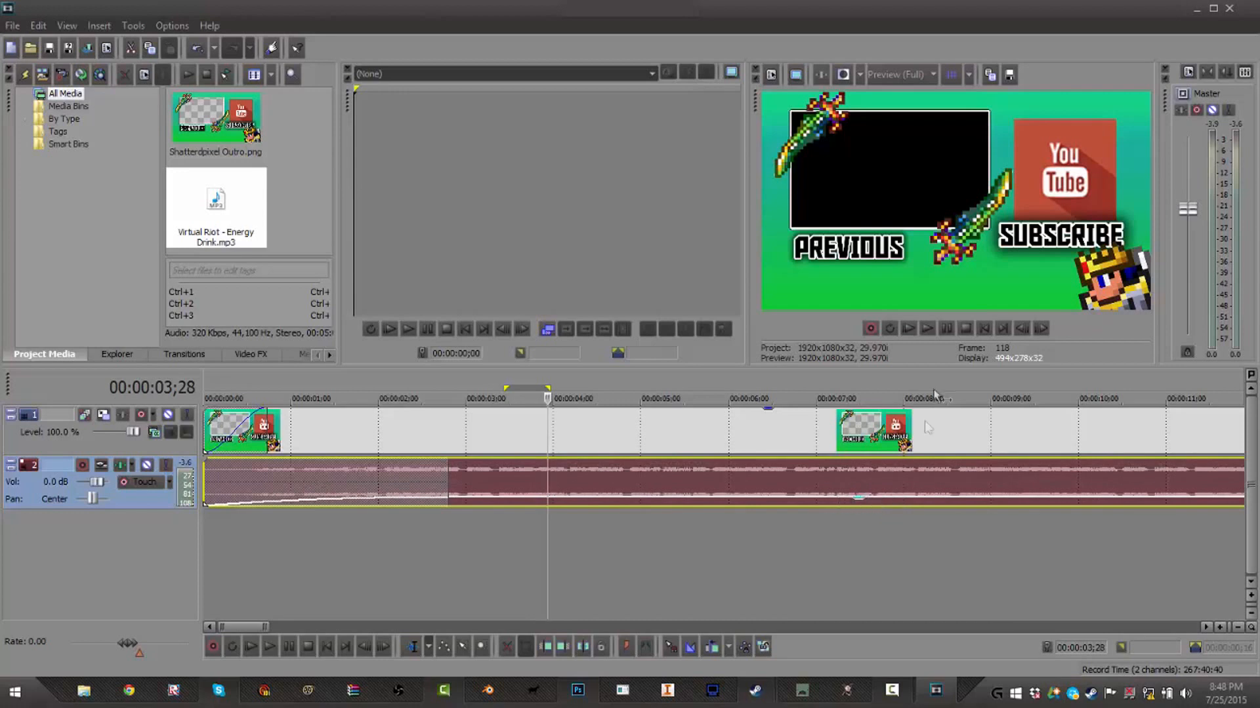
pyautogui.click(927, 329)
pyautogui.press('space')
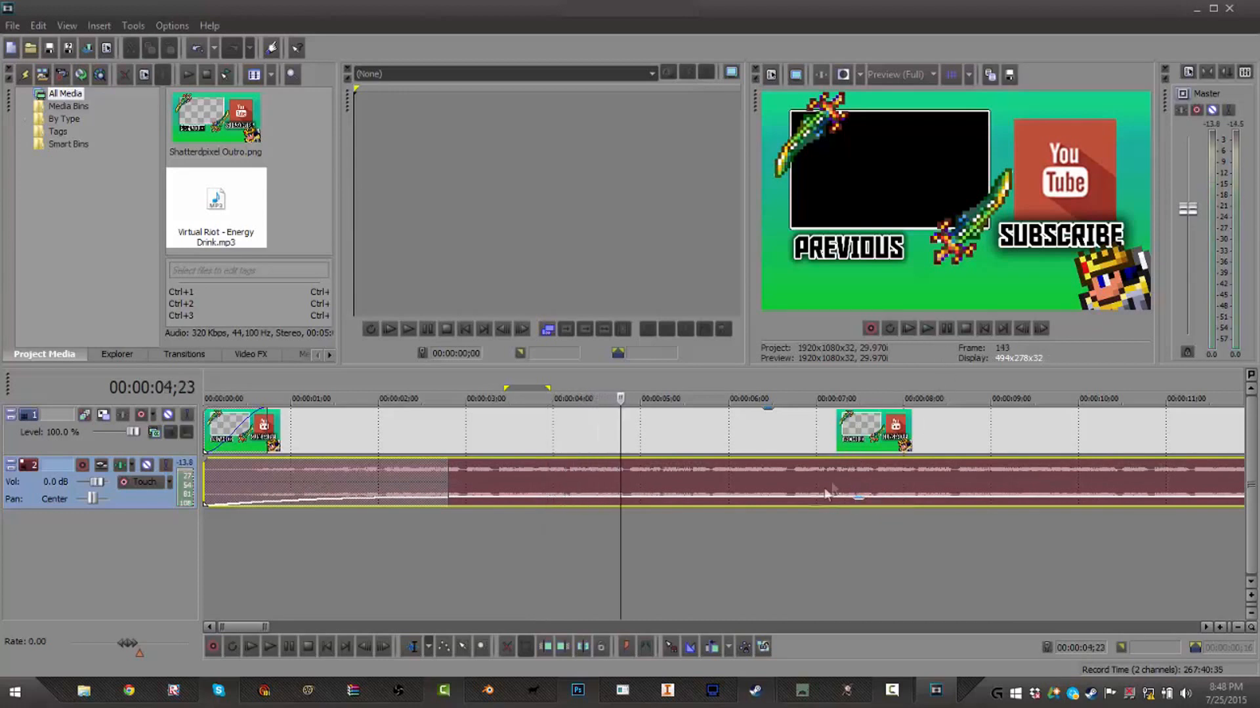
# Step: Set the audio track's volume to -13.9 dB, checking the loudness with short playbacks
pyautogui.moveTo(95, 480); pyautogui.dragTo(89, 479)
pyautogui.click(927, 326)
pyautogui.moveTo(93, 482); pyautogui.dragTo(83, 482)
pyautogui.press('space')
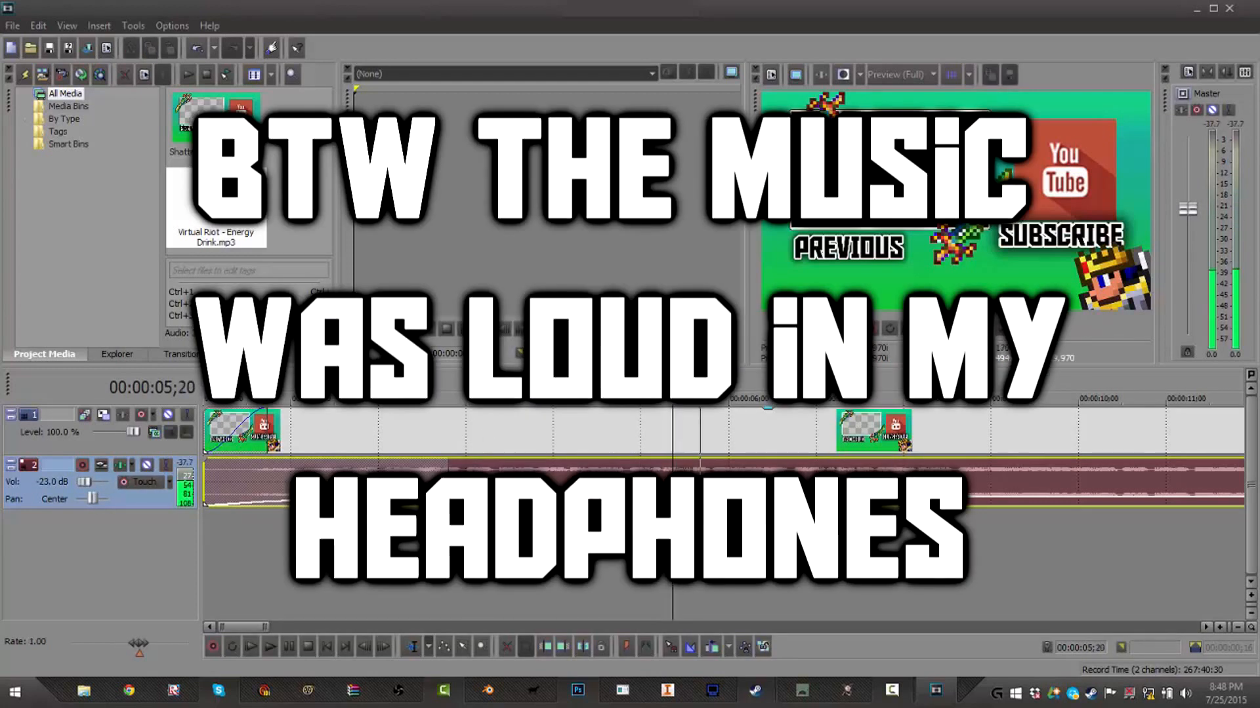
pyautogui.press('Return')
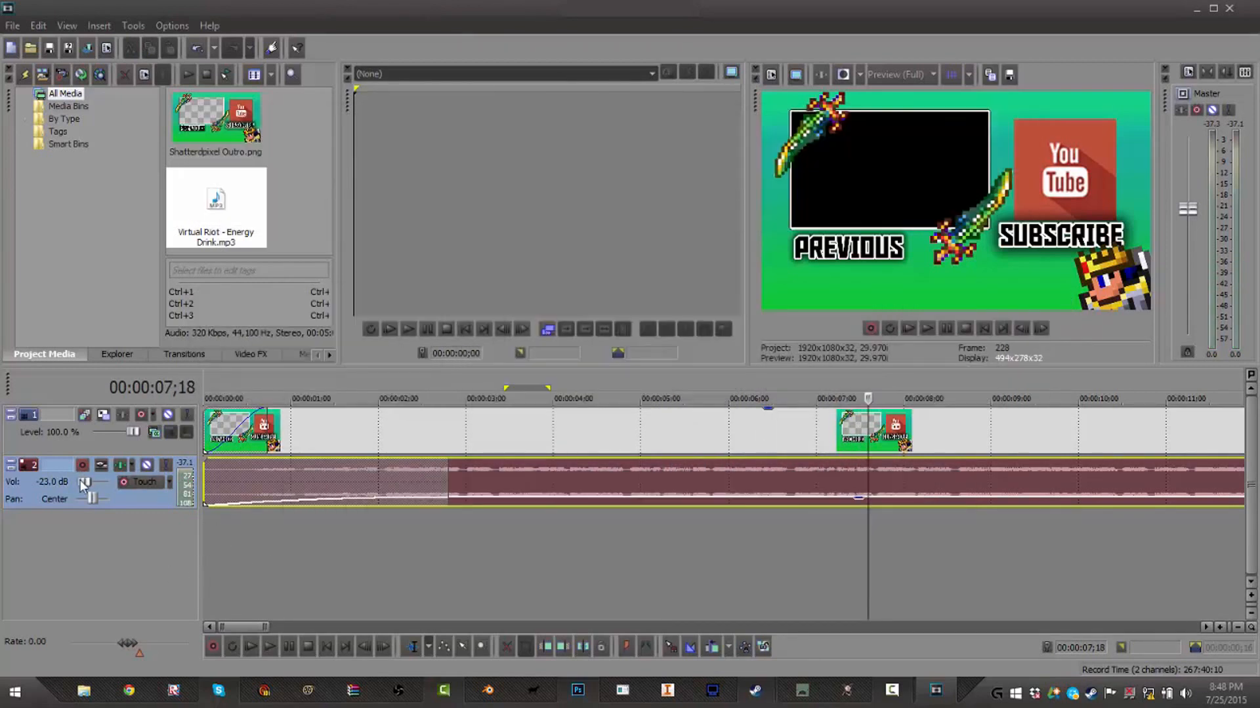
pyautogui.moveTo(80, 481); pyautogui.dragTo(82, 482)
pyautogui.click(931, 326)
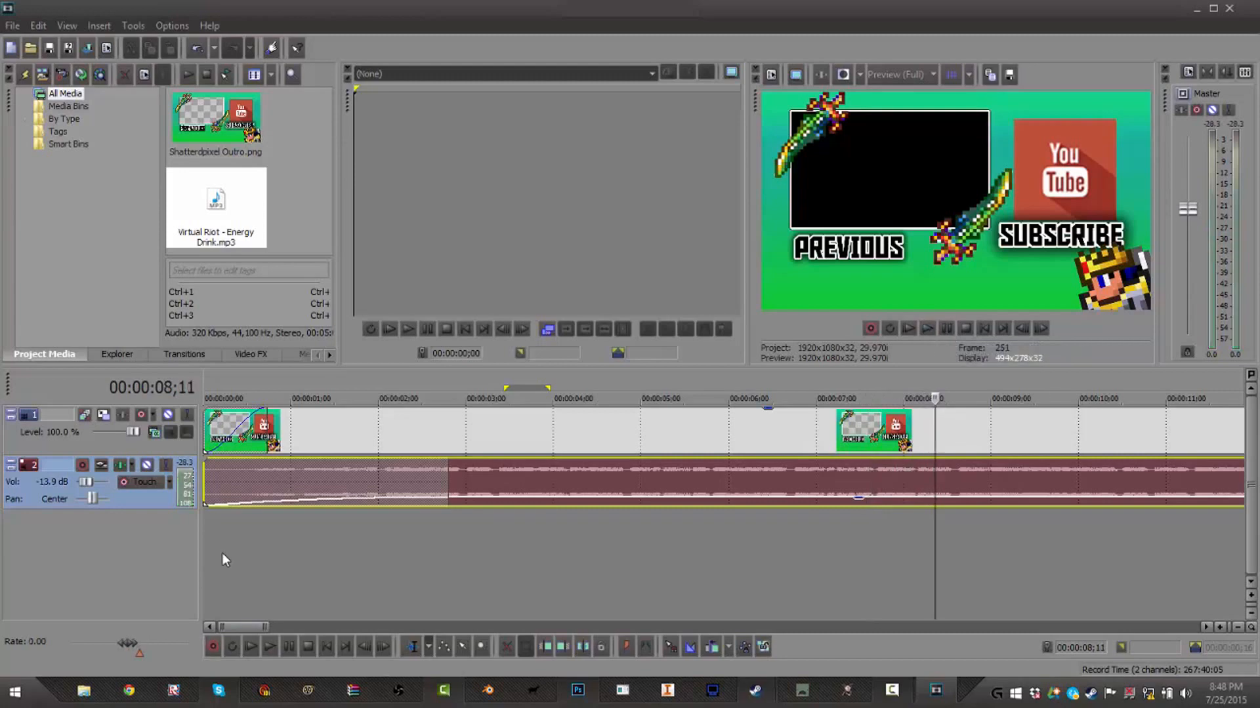
# Step: Play the project from the start to check the image fade-in together with the music
pyautogui.click(223, 559)
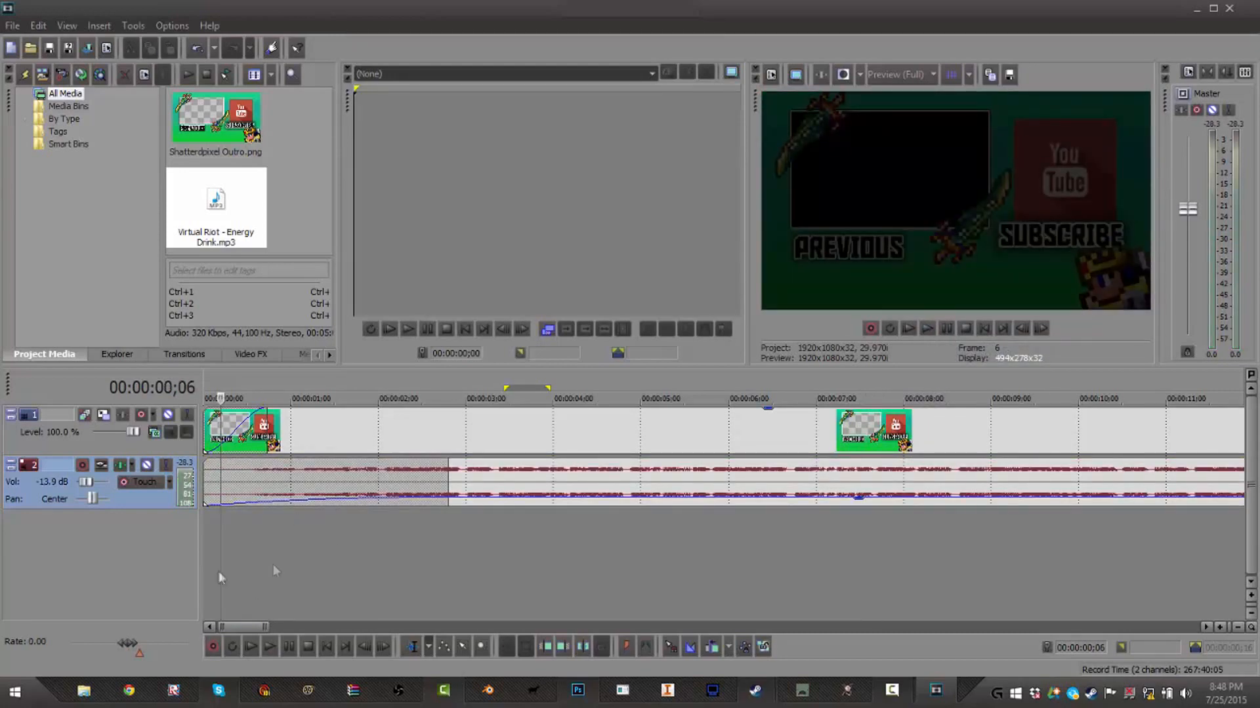
pyautogui.click(909, 329)
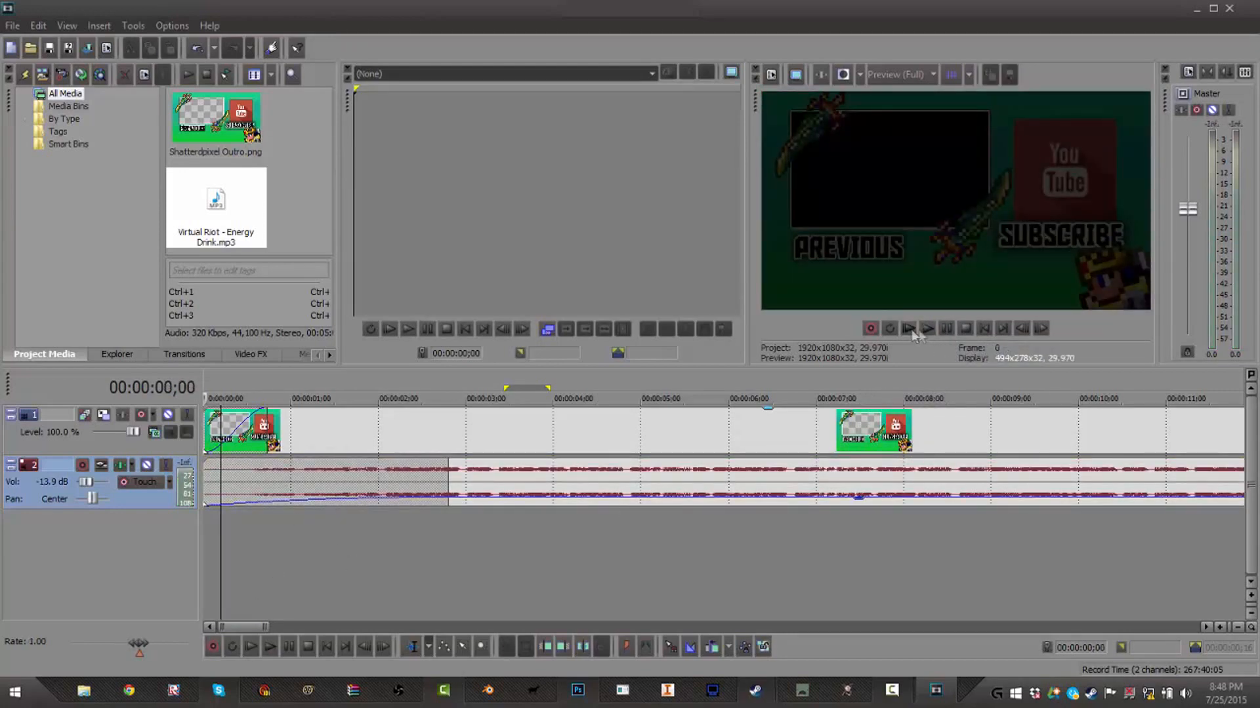
pyautogui.click(947, 327)
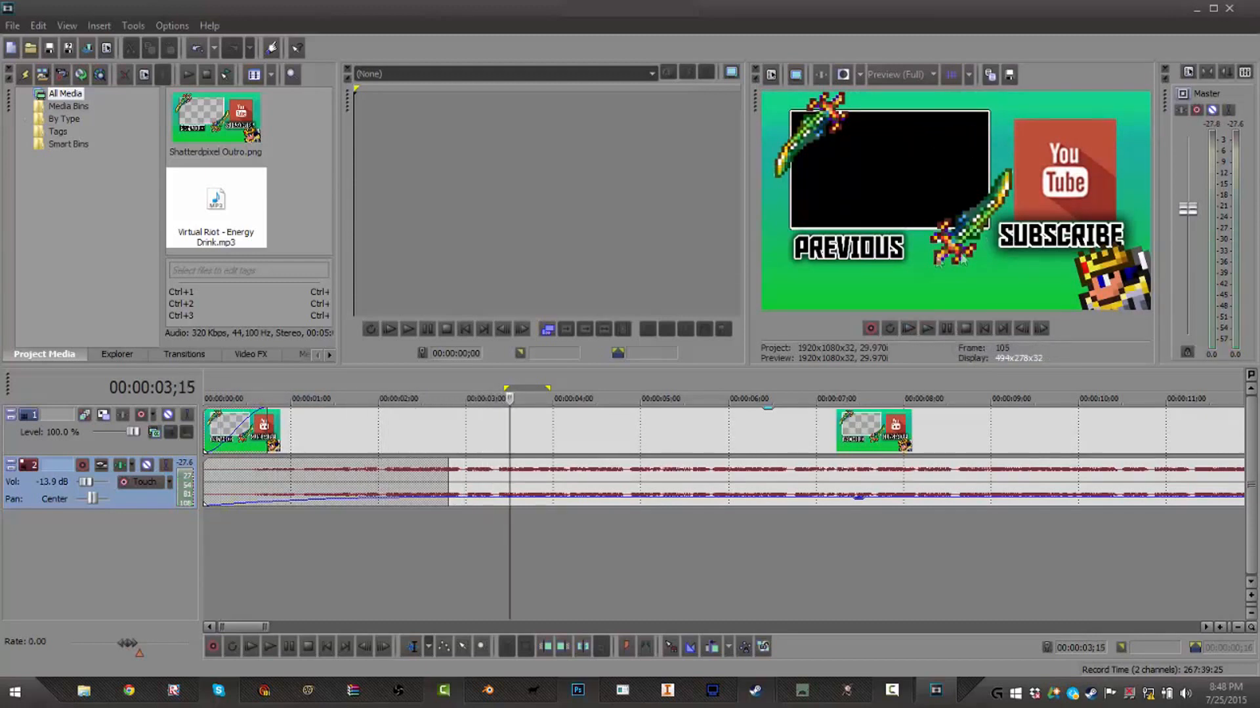
# Step: Import Getting Started Terraria Gameplay.mxf from the Final Videos folder inside Videos
pyautogui.scroll(-6, 914, 430)
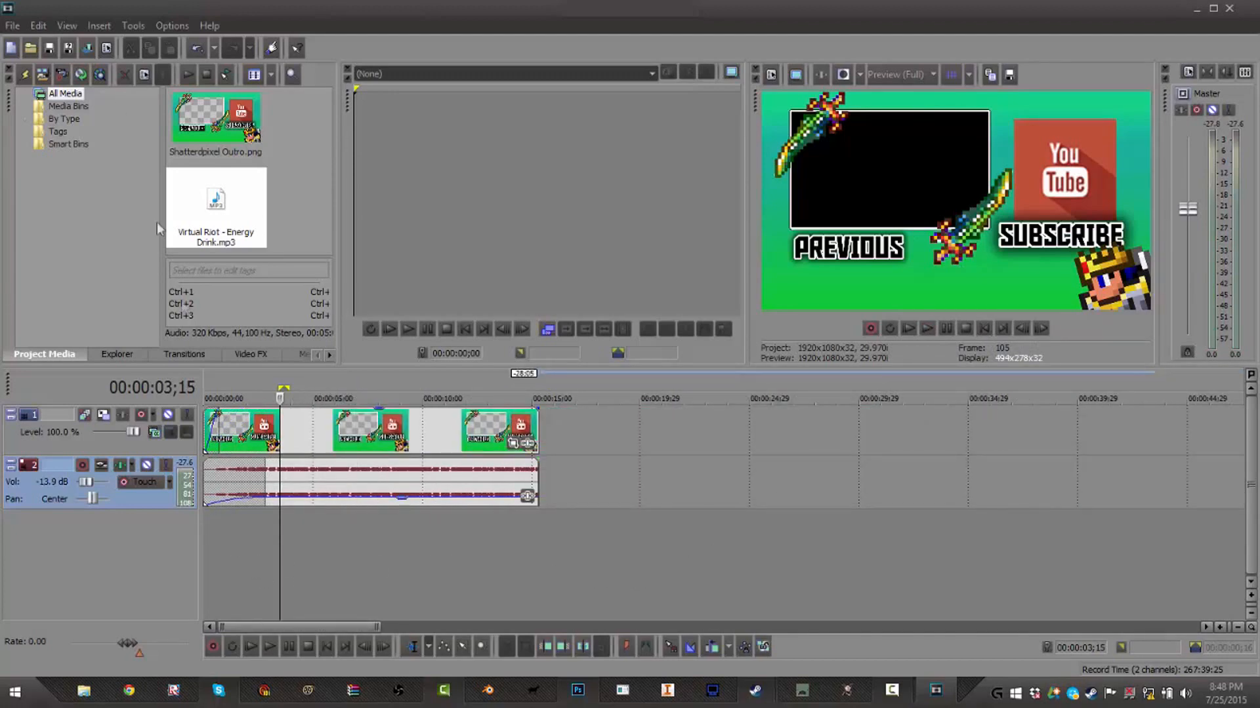
pyautogui.click(12, 25)
pyautogui.moveTo(163, 188)
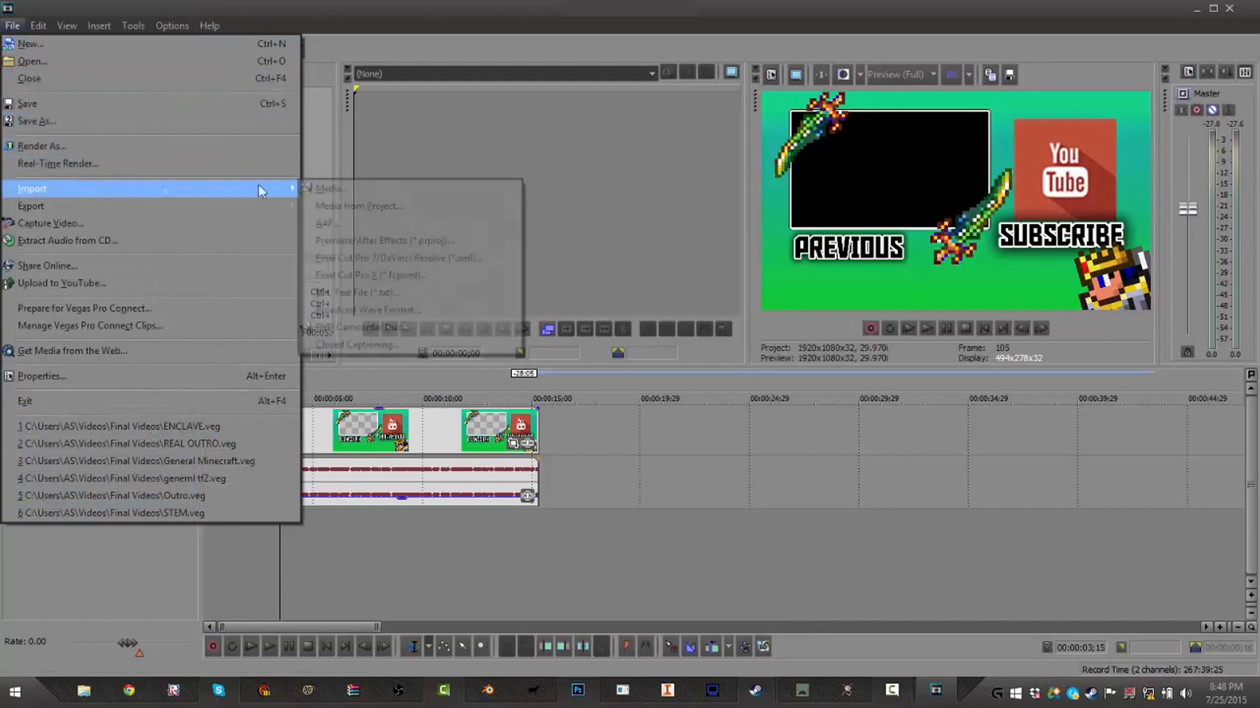
pyautogui.click(418, 189)
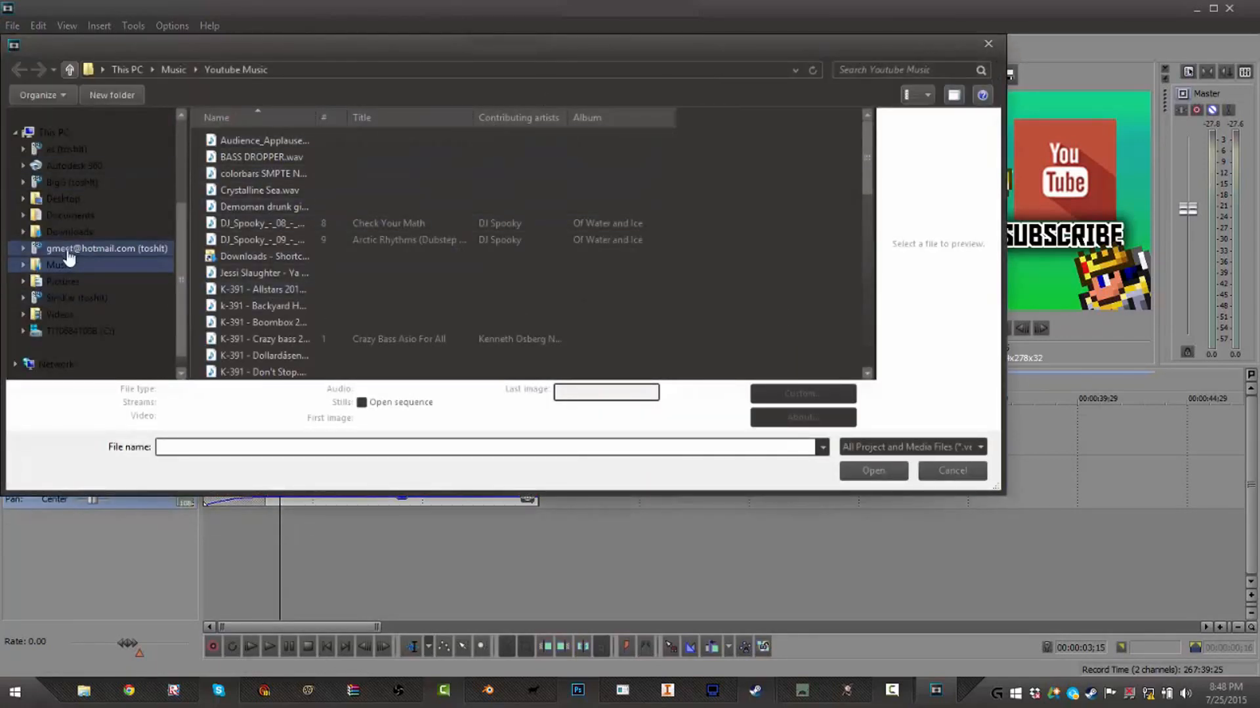
pyautogui.click(74, 316)
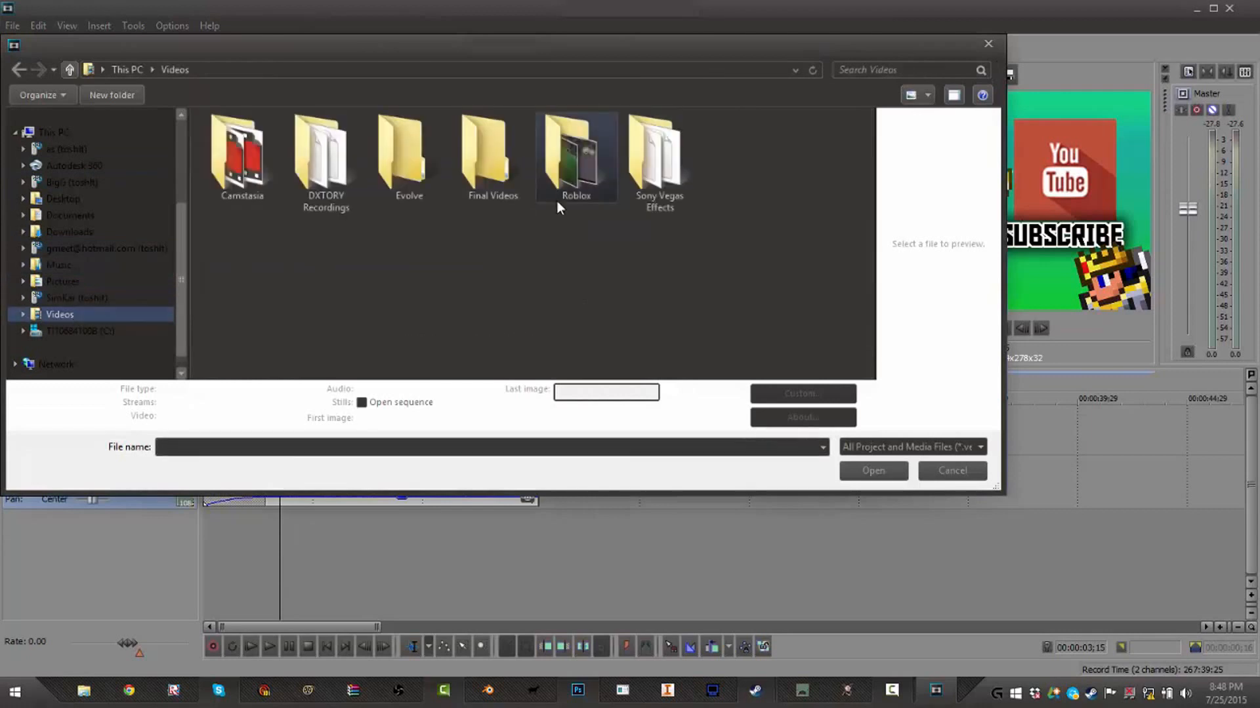
pyautogui.doubleClick(492, 154)
pyautogui.scroll(-1, 603, 243)
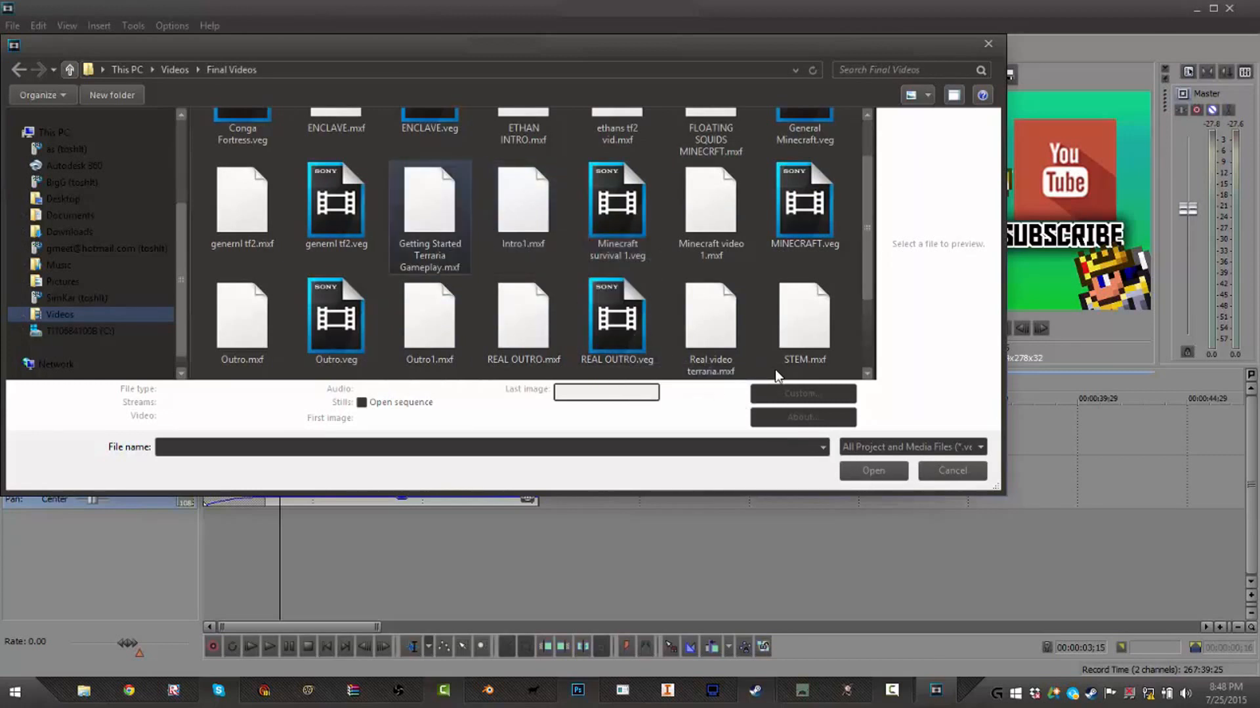
pyautogui.click(865, 471)
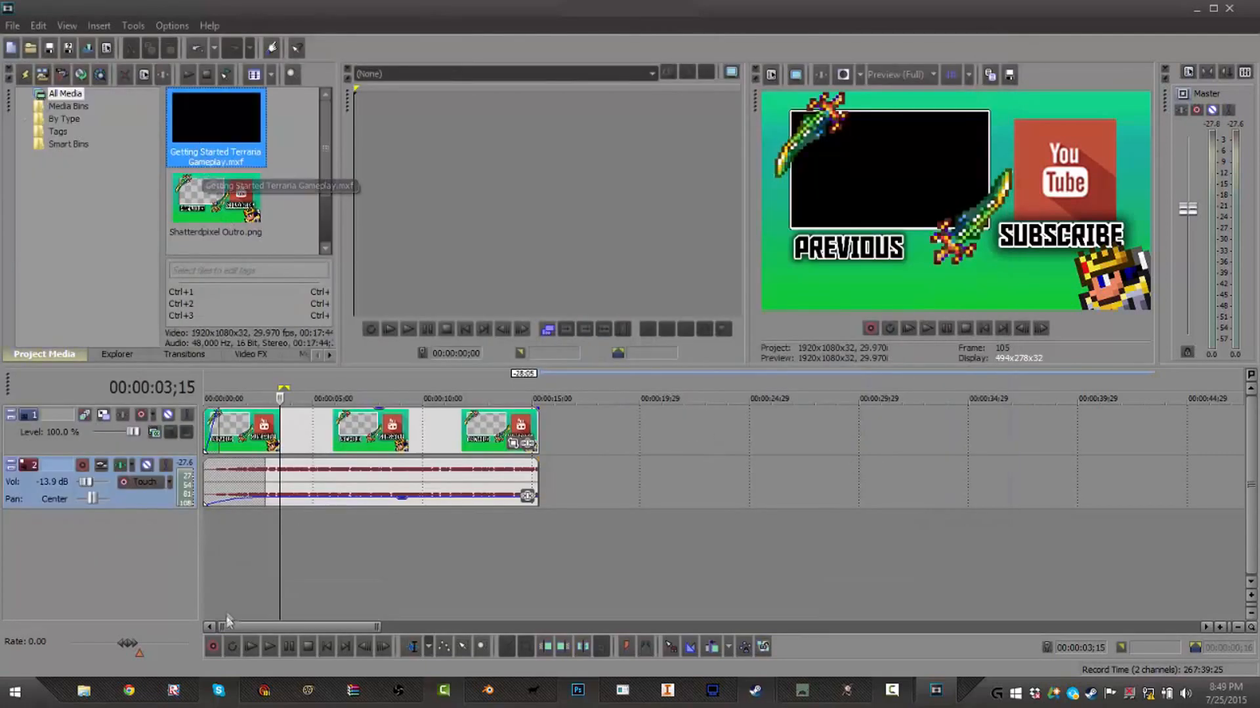
# Step: Place Getting Started Terraria Gameplay.mxf on new video and audio tracks below the song, starting at the beginning of the timeline
pyautogui.moveTo(198, 133); pyautogui.dragTo(551, 541)
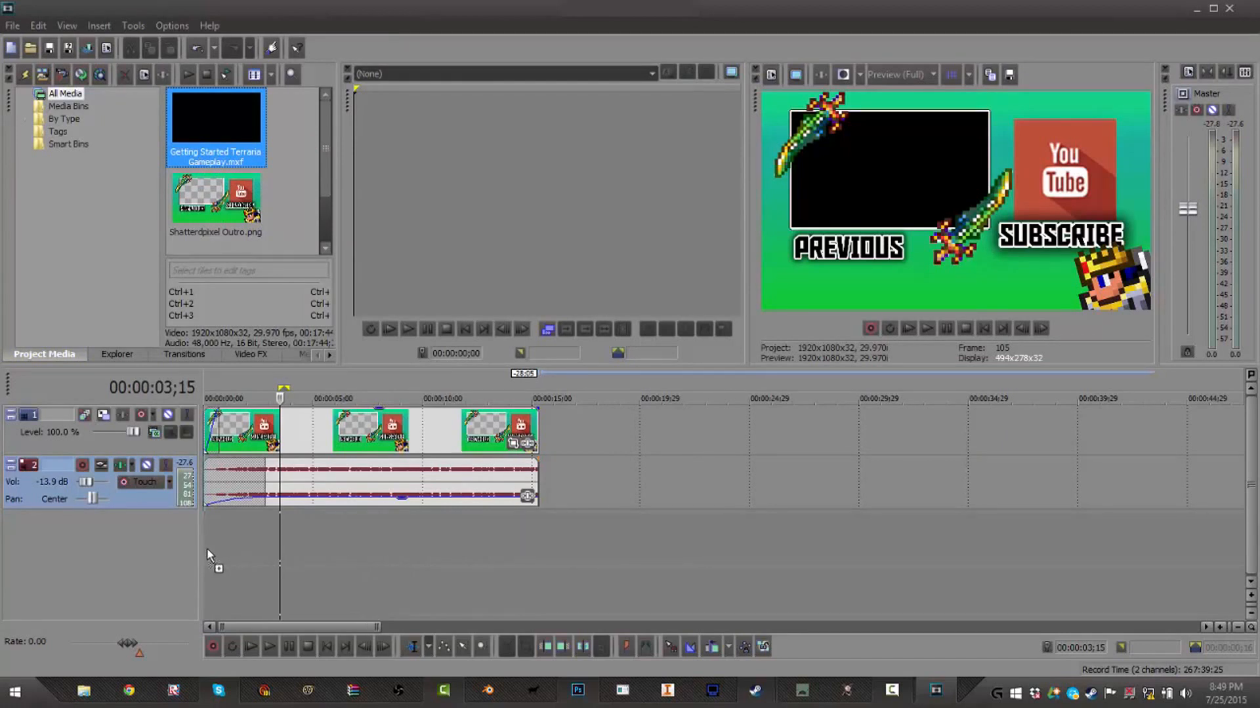
pyautogui.moveTo(207, 548); pyautogui.dragTo(210, 407)
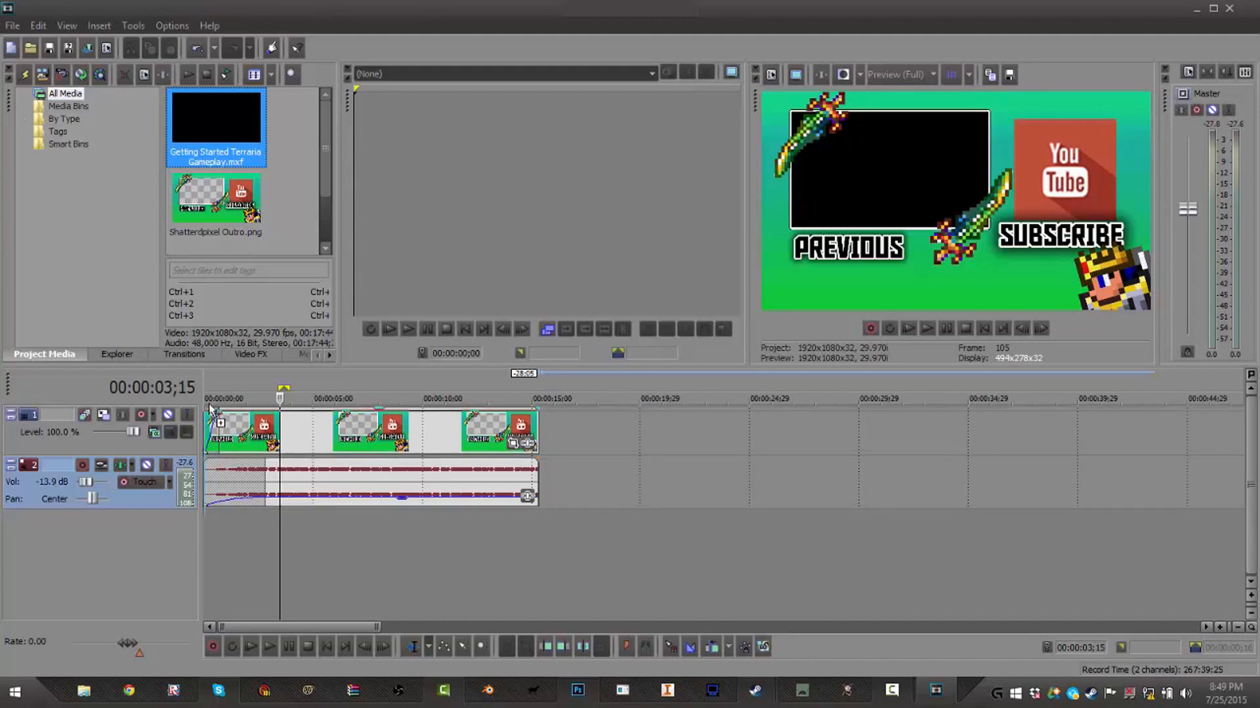
pyautogui.moveTo(220, 458); pyautogui.dragTo(229, 629)
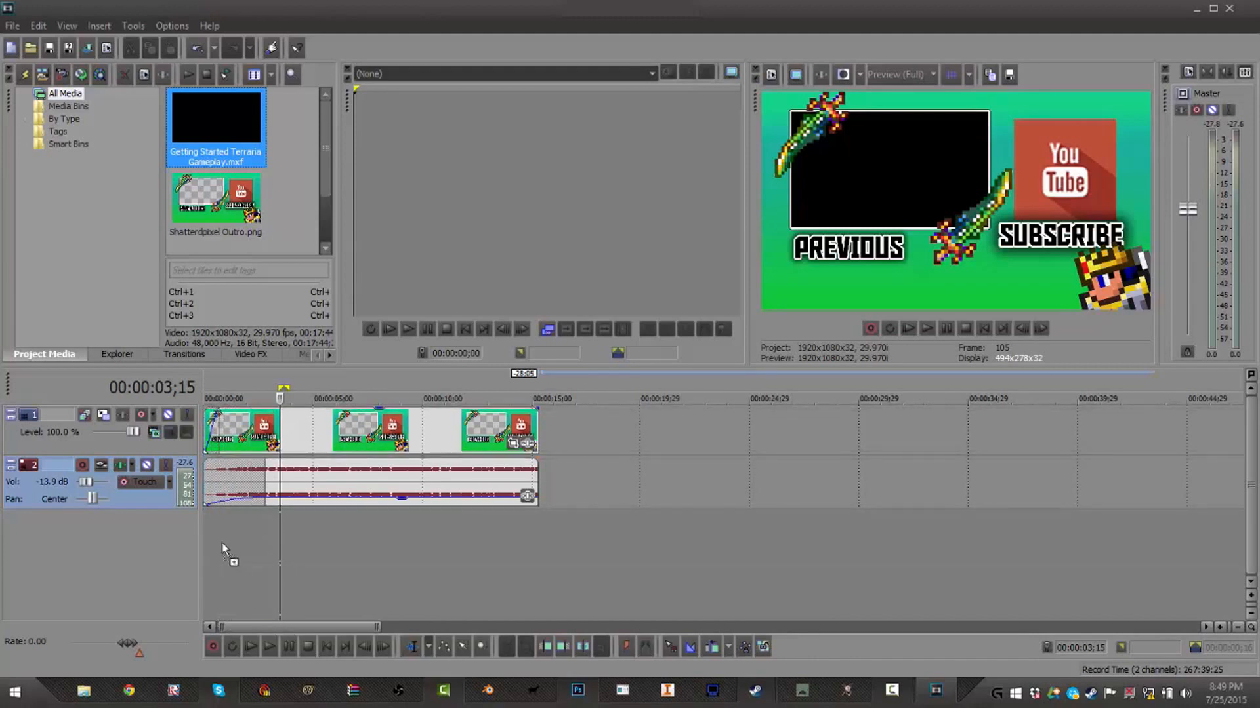
pyautogui.moveTo(206, 549); pyautogui.dragTo(221, 550)
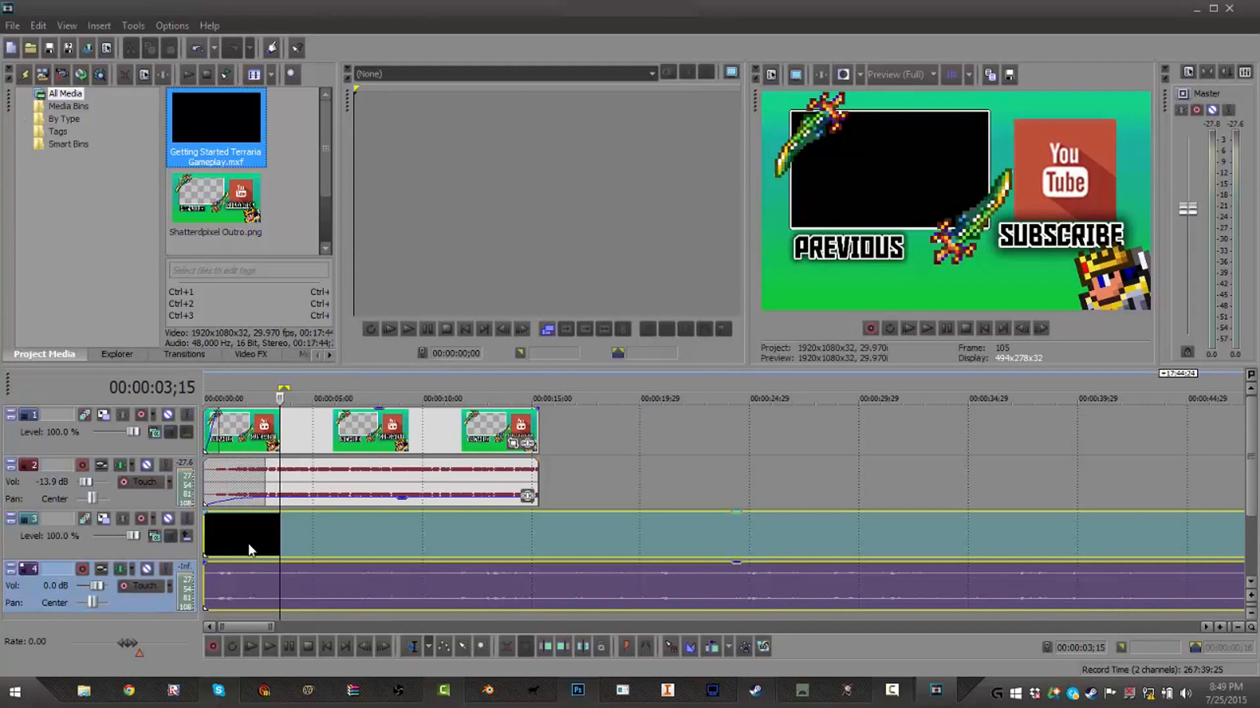
# Step: Find where the visible gameplay has started and split the gameplay clip at about 00:02:16
pyautogui.scroll(-4, 248, 544)
pyautogui.click(405, 502)
pyautogui.click(748, 482)
pyautogui.moveTo(950, 472); pyautogui.dragTo(958, 472)
pyautogui.hscroll(3, 1025, 471)
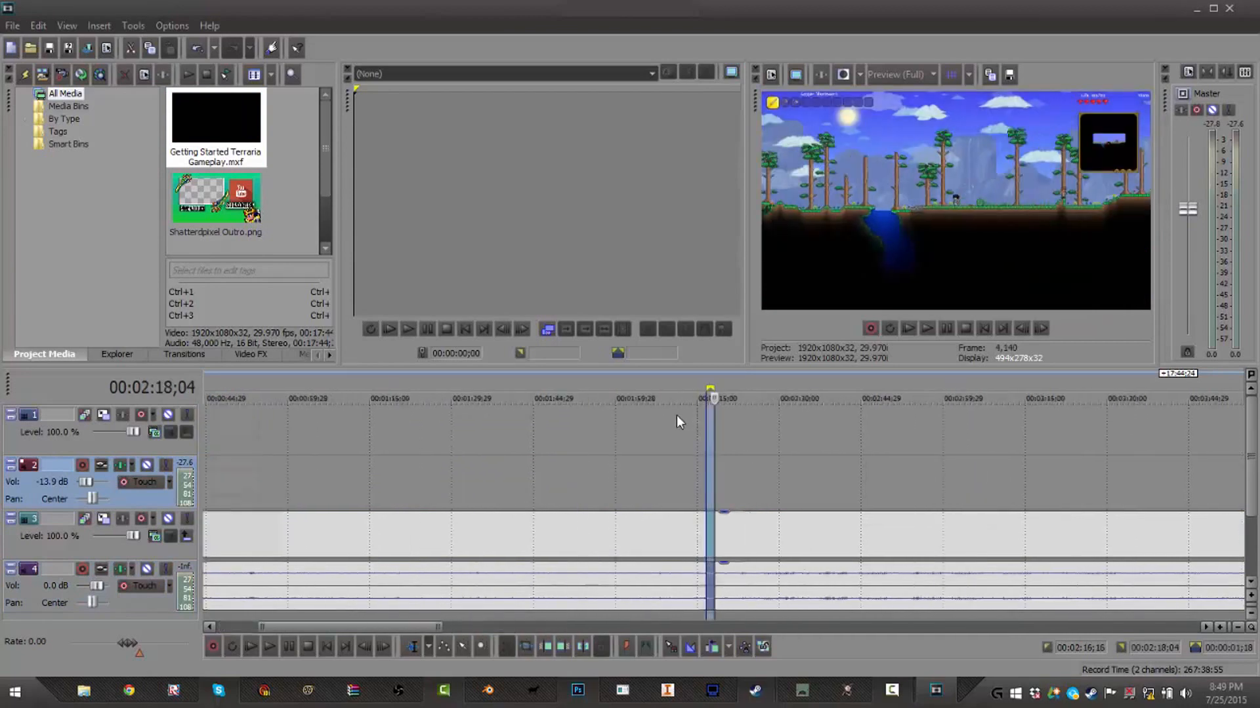
pyautogui.click(707, 459)
# Step: Split the gameplay at 00:04:17;11, delete the pieces before and after, and move the remaining section to the timeline start
pyautogui.scroll(-2, 1019, 511)
pyautogui.scroll(-2, 1019, 510)
pyautogui.click(671, 485)
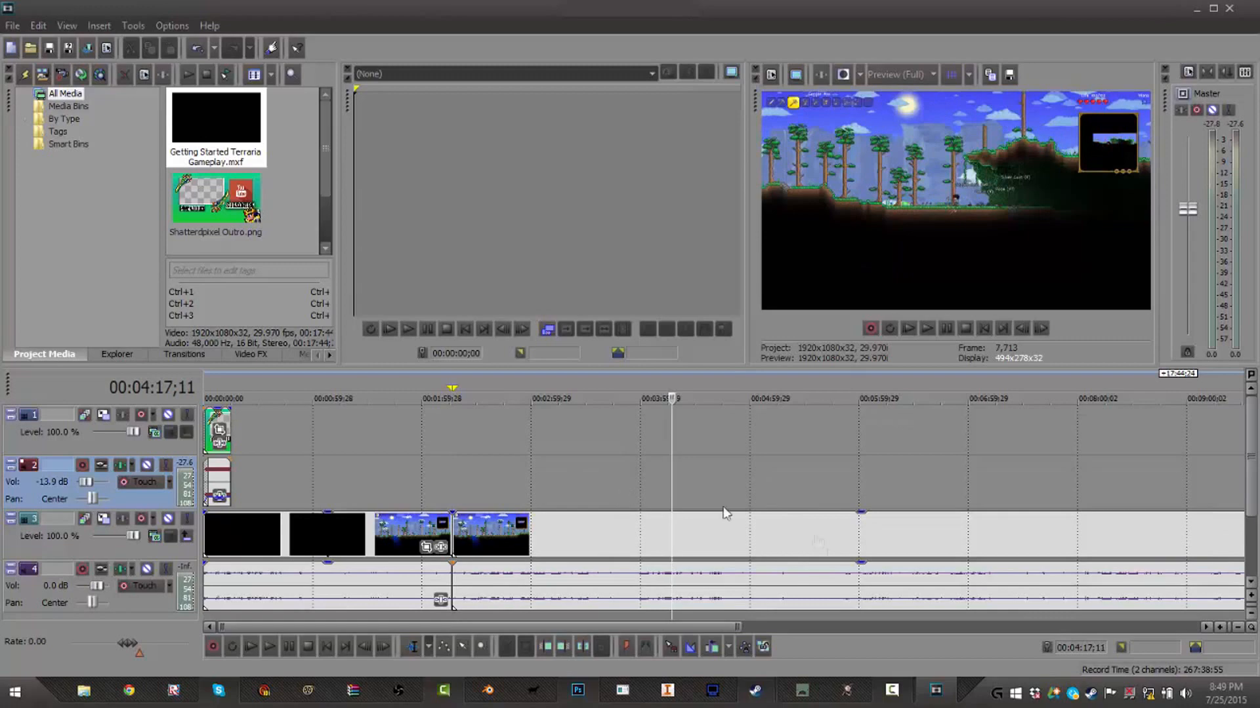
pyautogui.click(809, 528)
pyautogui.click(416, 542)
pyautogui.moveTo(515, 550); pyautogui.dragTo(266, 549)
# Step: Delete the gameplay section's audio and trim its video to end together with the outro overlay
pyautogui.click(248, 589)
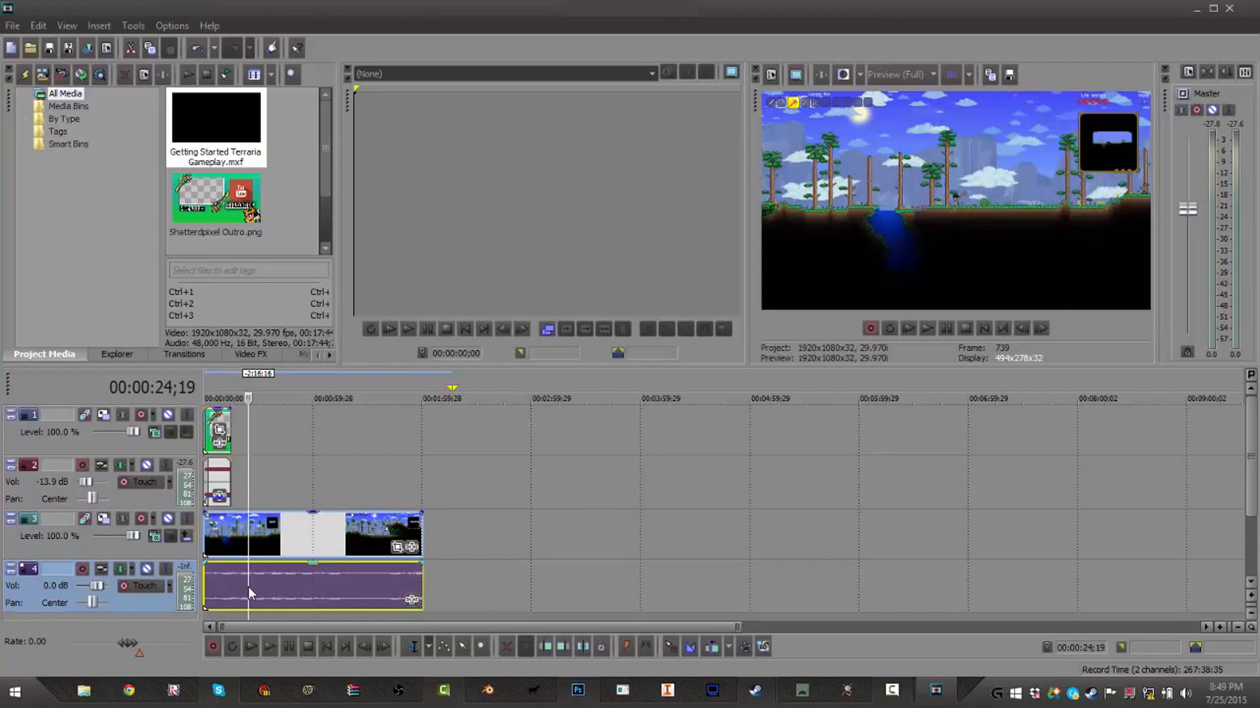
pyautogui.click(280, 585)
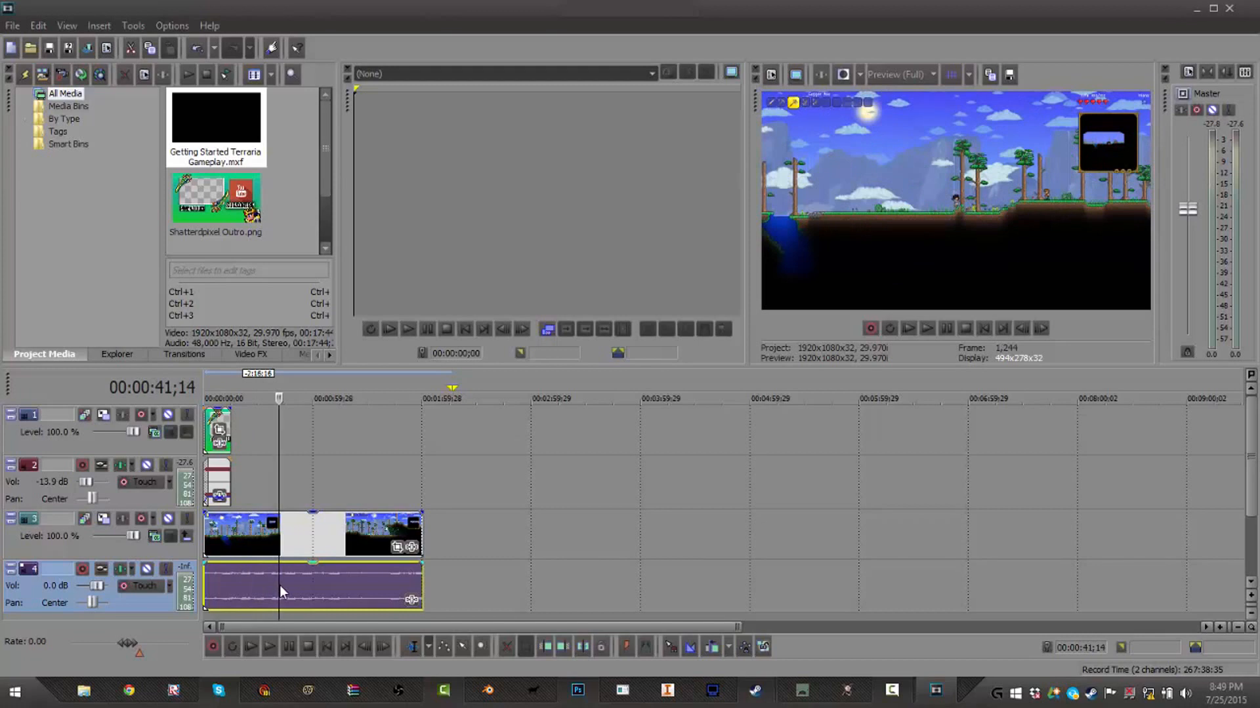
pyautogui.press('Delete')
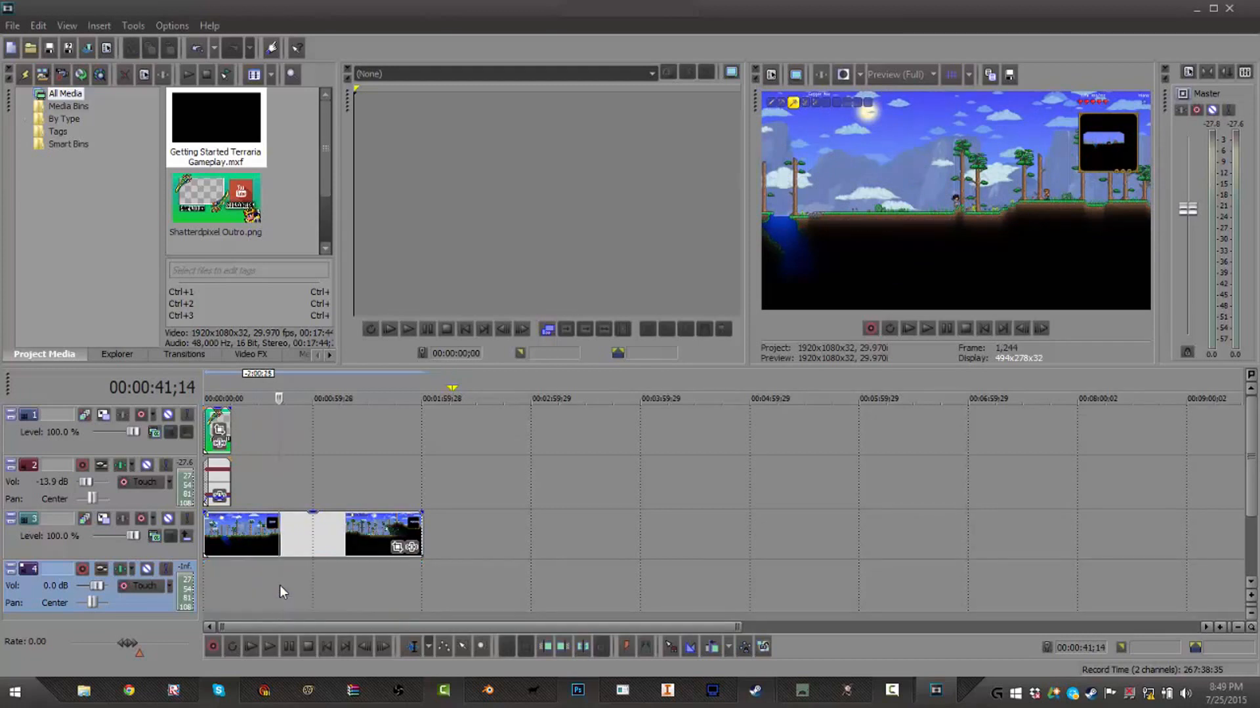
pyautogui.moveTo(421, 528); pyautogui.dragTo(240, 530)
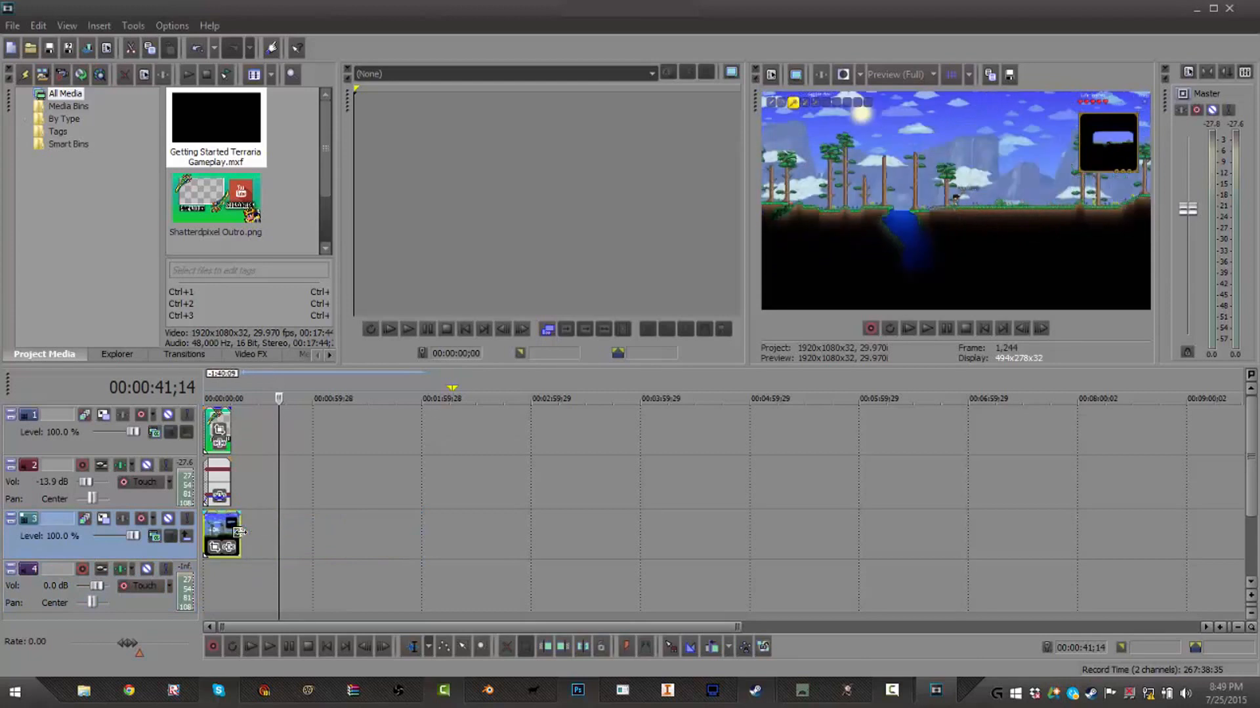
pyautogui.scroll(5, 234, 526)
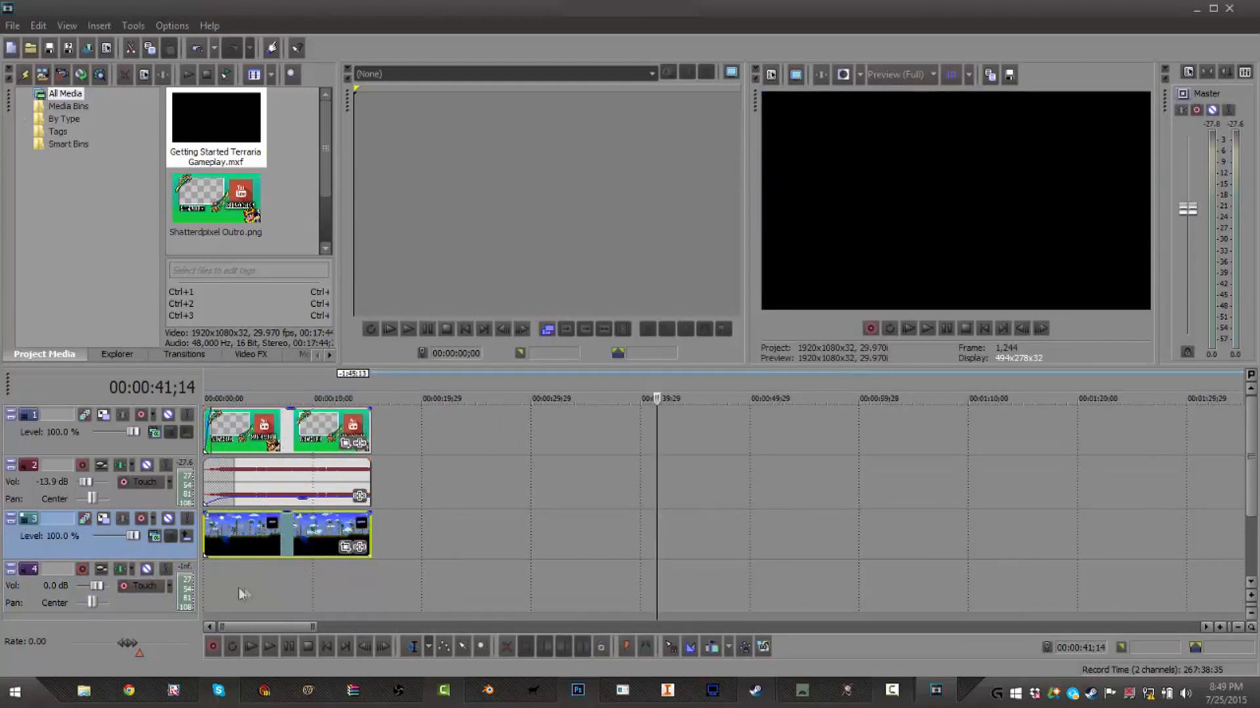
# Step: Open Event Pan/Crop for the gameplay clip at its start and enlarge the frame to 4,320 × 2,430, centred at 1,920, 810
pyautogui.click(208, 591)
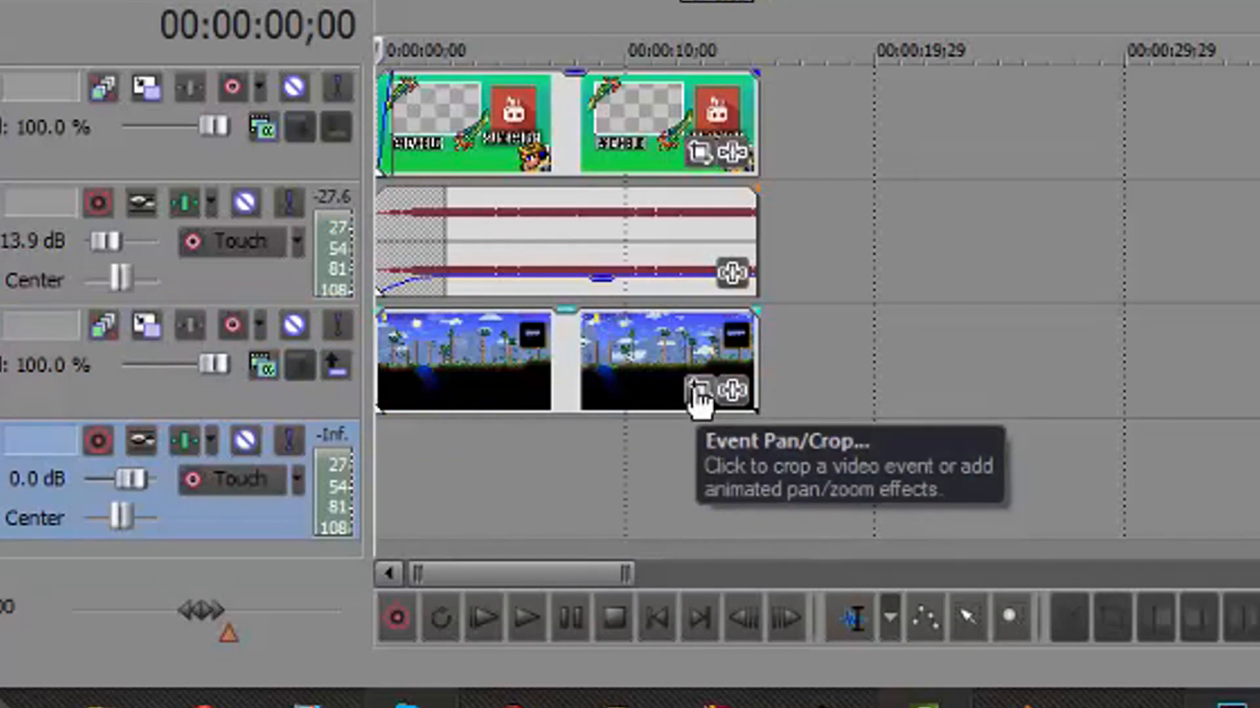
pyautogui.click(701, 392)
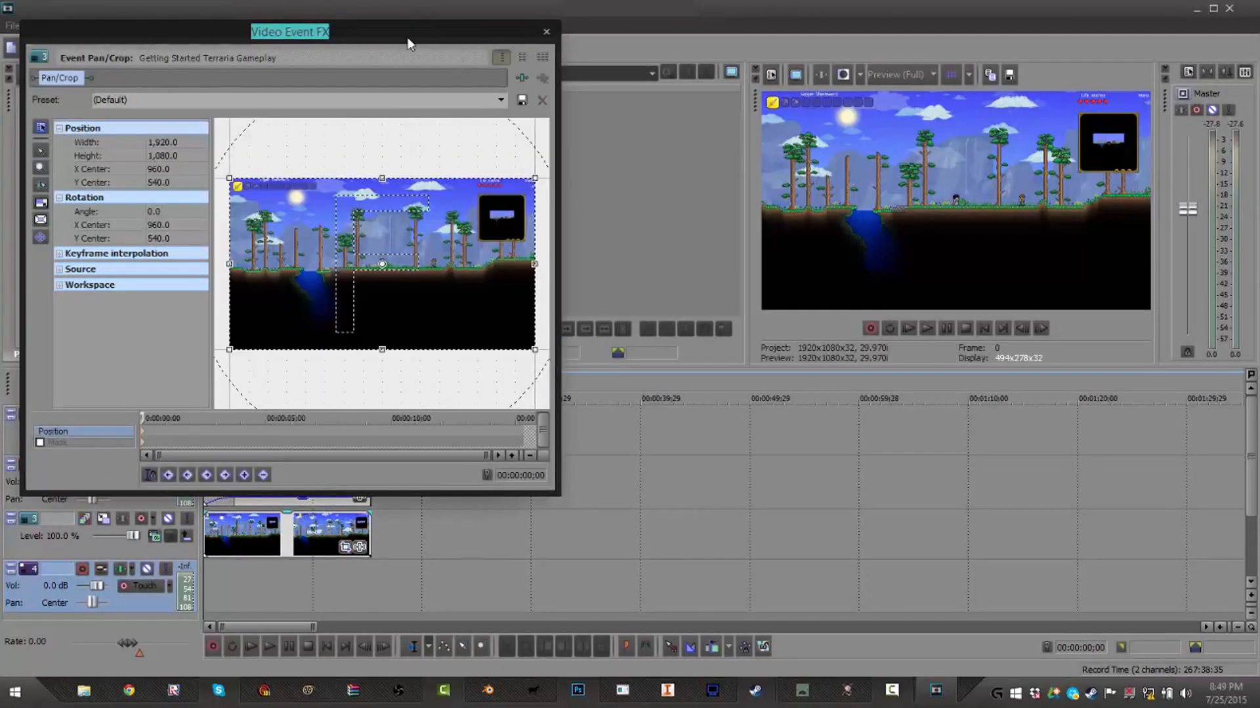
pyautogui.moveTo(386, 28); pyautogui.dragTo(477, 34)
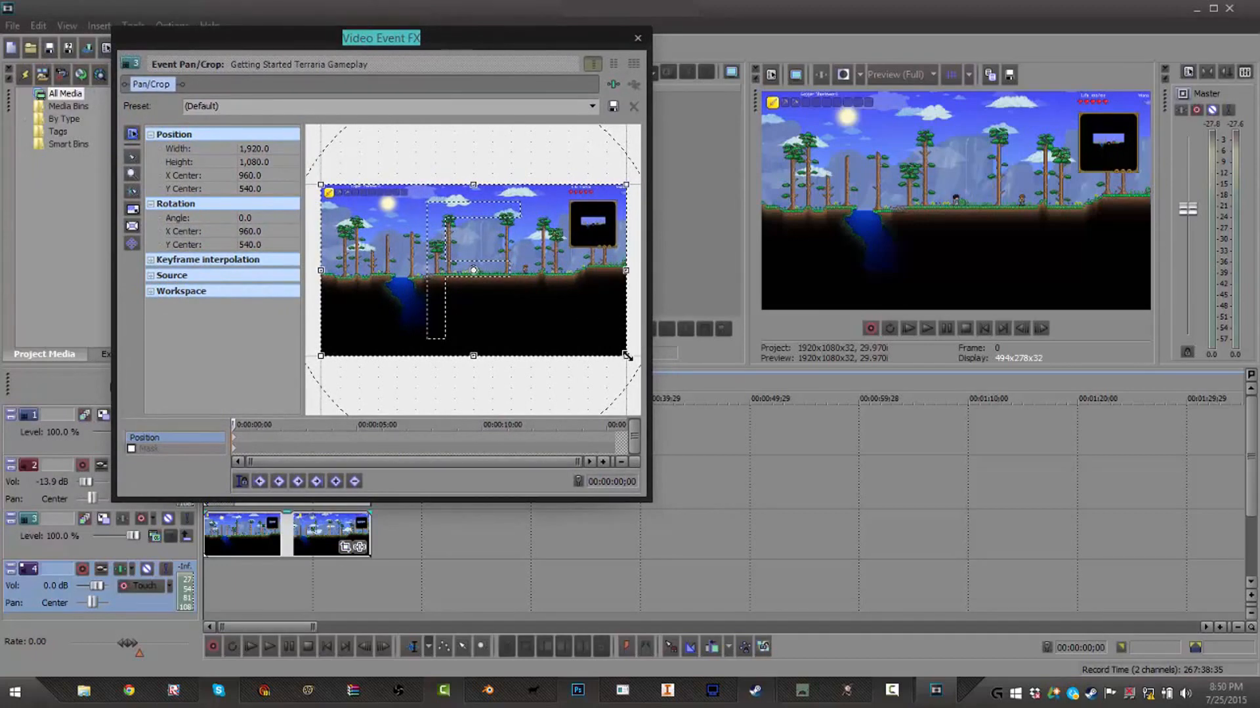
pyautogui.scroll(-4, 583, 379)
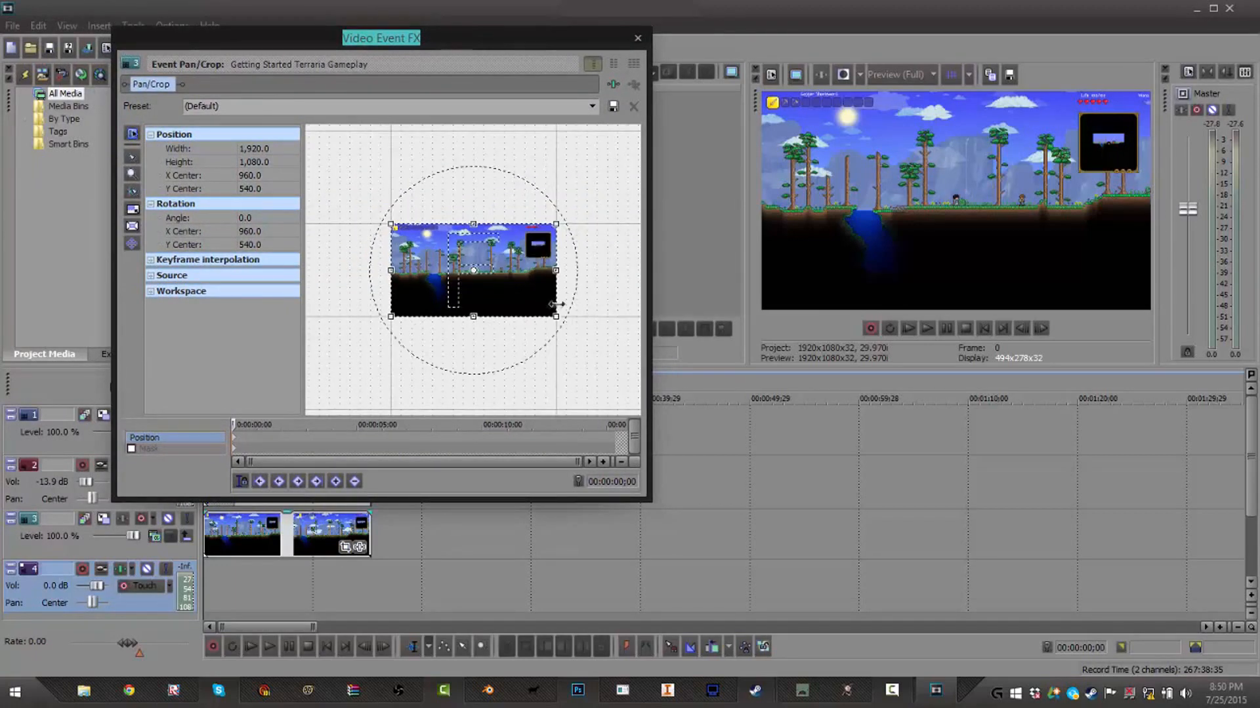
pyautogui.moveTo(556, 317); pyautogui.dragTo(610, 404)
pyautogui.scroll(-2, 558, 341)
pyautogui.moveTo(525, 293)
pyautogui.mouseDown()
pyautogui.moveTo(509, 278)
pyautogui.moveTo(531, 277)
pyautogui.moveTo(513, 271)
pyautogui.mouseUp()
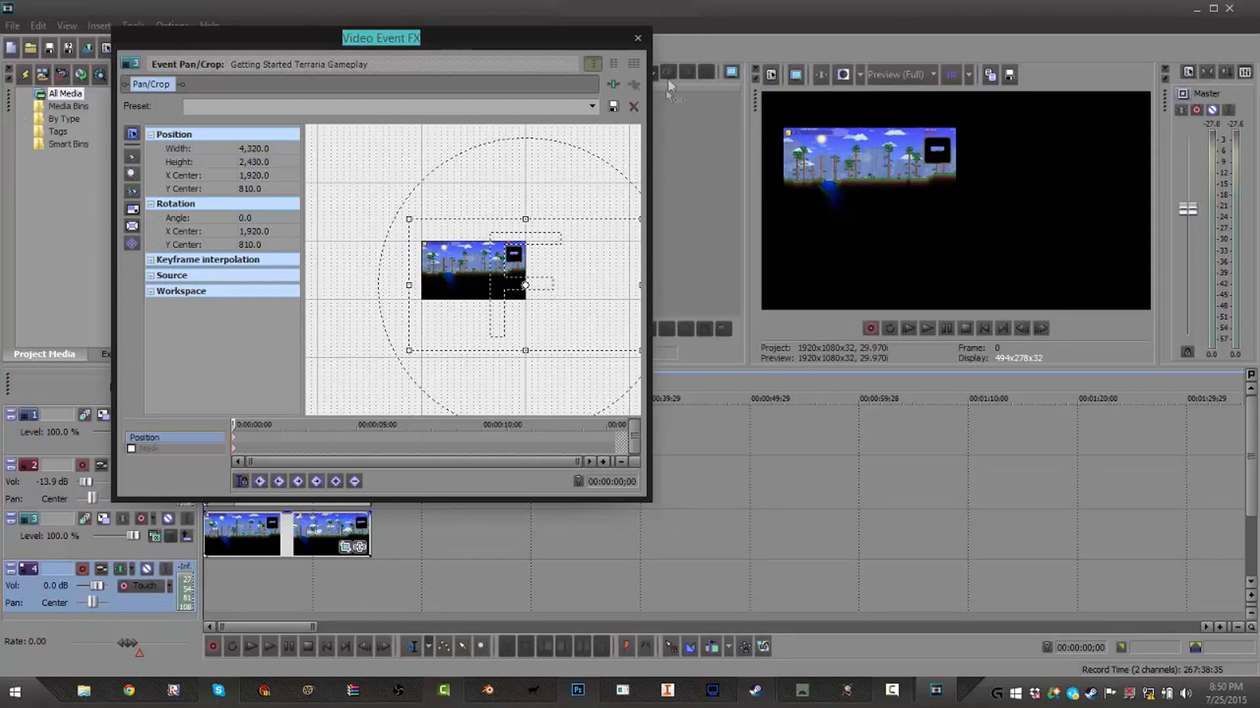
# Step: Play to where the overlay is visible, pause, and resize and reposition the gameplay frame to fit inside the overlay's PREVIOUS window
pyautogui.click(927, 328)
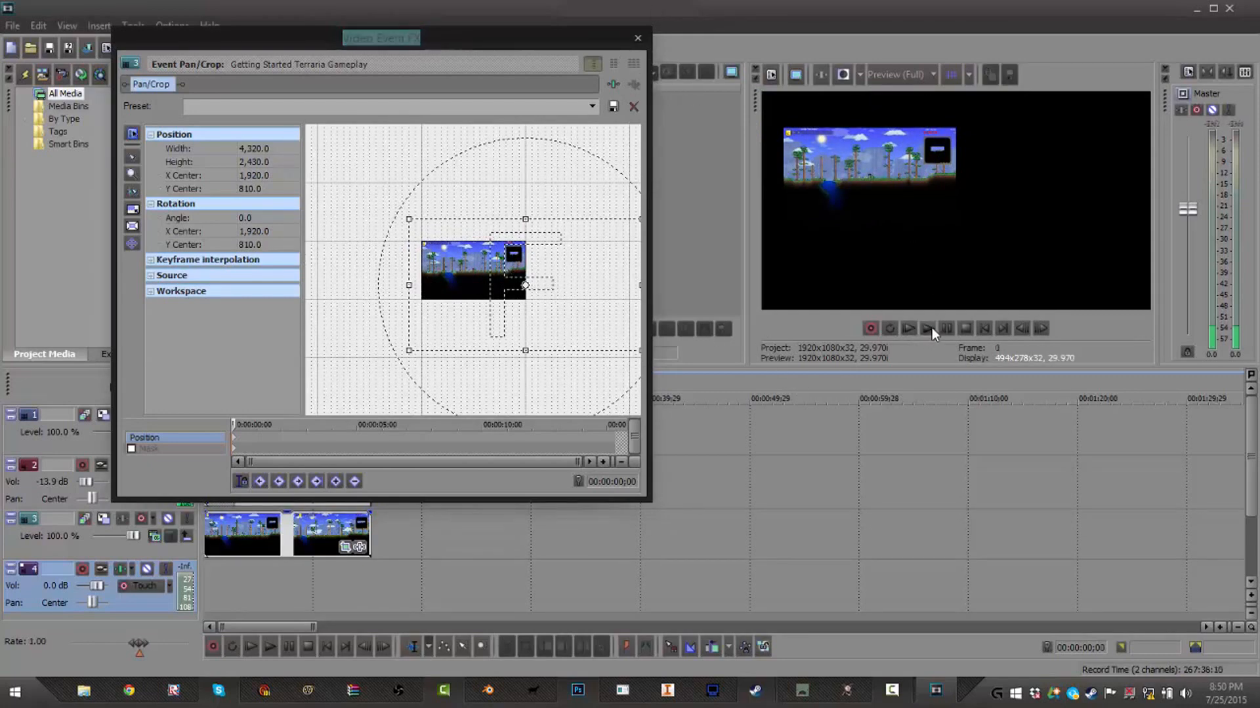
pyautogui.click(945, 330)
pyautogui.moveTo(522, 261)
pyautogui.mouseDown()
pyautogui.moveTo(495, 260)
pyautogui.moveTo(523, 270)
pyautogui.mouseUp()
pyautogui.moveTo(565, 315); pyautogui.dragTo(462, 238)
pyautogui.moveTo(538, 285); pyautogui.dragTo(603, 322)
pyautogui.moveTo(448, 217)
pyautogui.mouseDown()
pyautogui.moveTo(557, 315)
pyautogui.moveTo(534, 282)
pyautogui.moveTo(435, 209)
pyautogui.mouseUp()
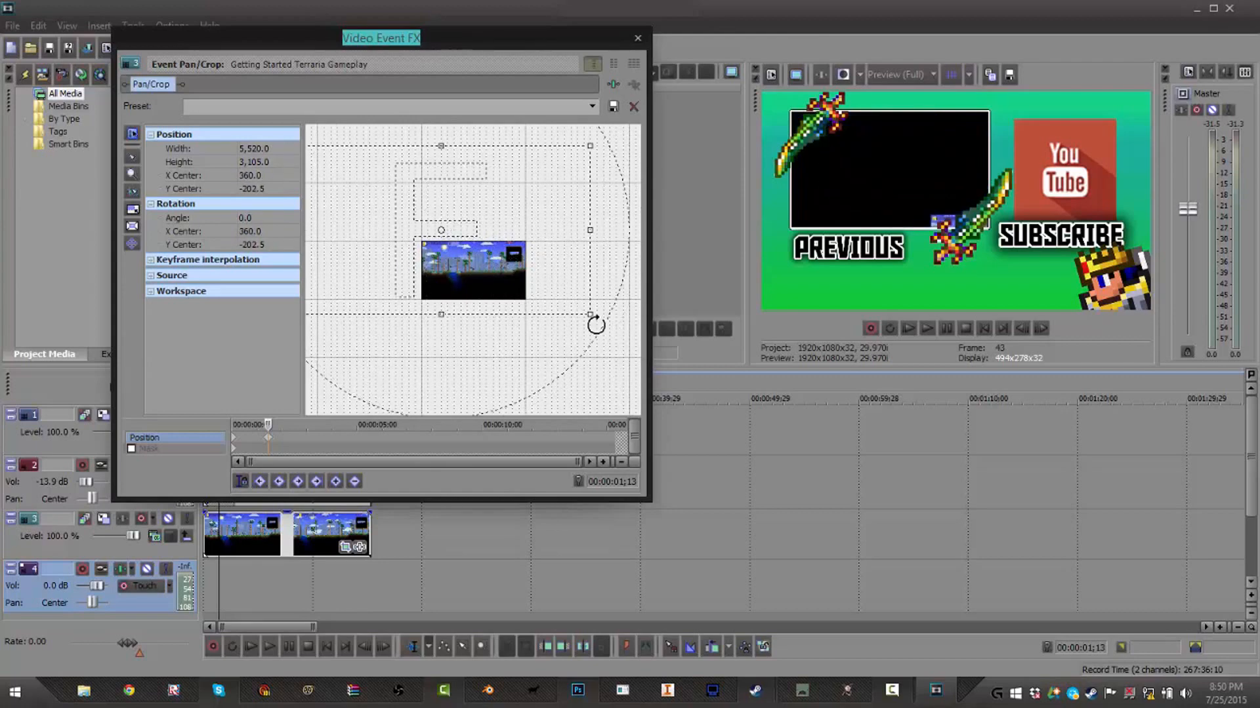
pyautogui.moveTo(588, 314); pyautogui.dragTo(518, 274)
pyautogui.moveTo(475, 216); pyautogui.dragTo(565, 310)
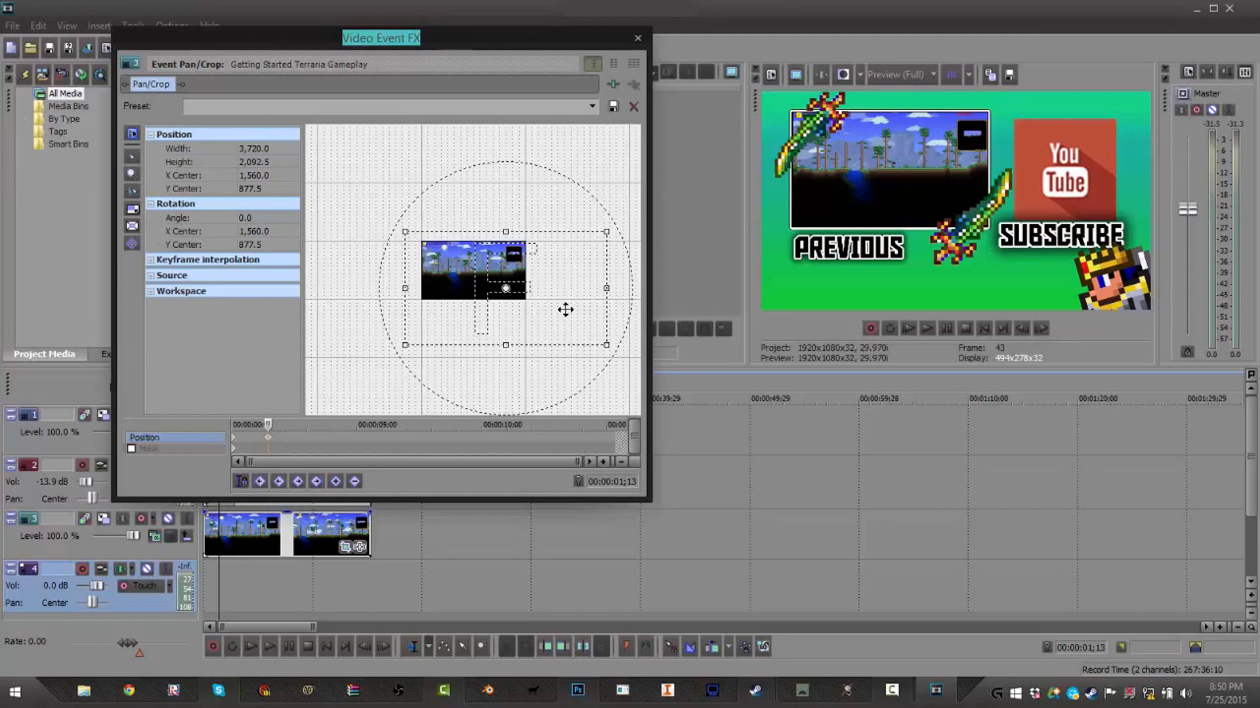
pyautogui.moveTo(553, 319)
pyautogui.mouseDown()
pyautogui.moveTo(604, 329)
pyautogui.moveTo(524, 296)
pyautogui.moveTo(577, 329)
pyautogui.mouseUp()
pyautogui.moveTo(504, 272); pyautogui.dragTo(497, 285)
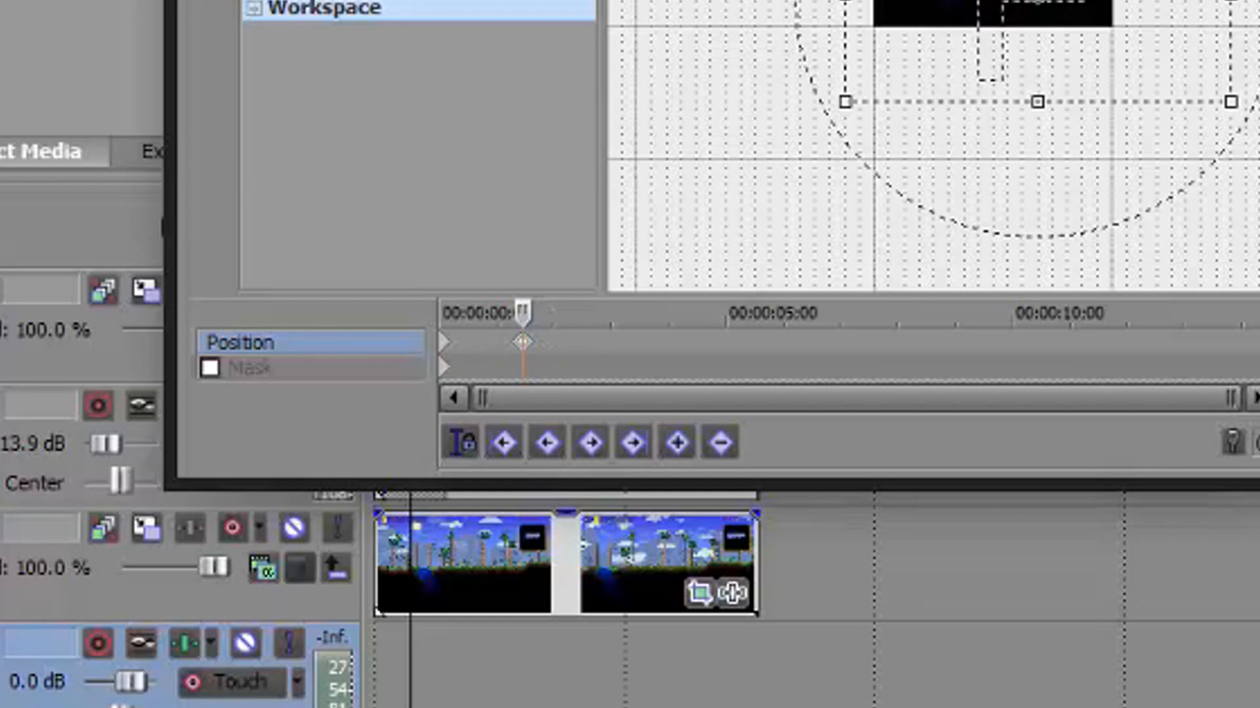
# Step: Move the gameplay's second position keyframe to the clip's start and close the Pan/Crop window
pyautogui.moveTo(787, 0); pyautogui.dragTo(698, 4)
pyautogui.press('space')
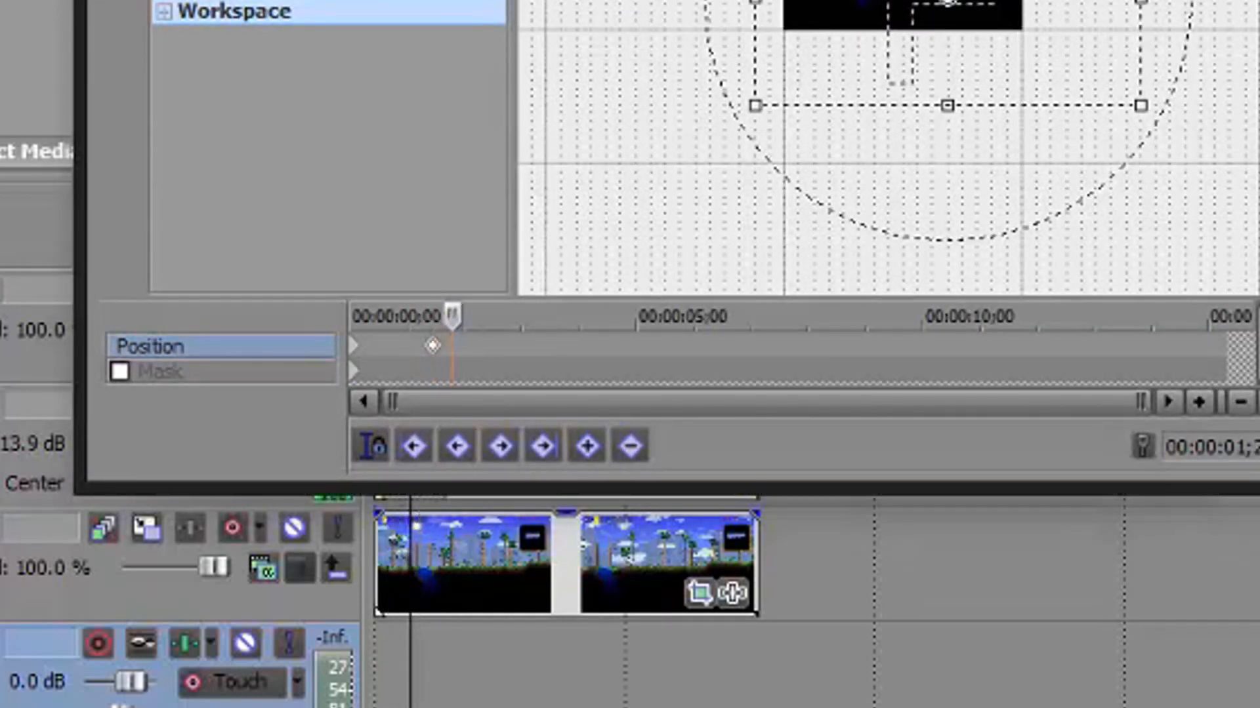
pyautogui.click(358, 361)
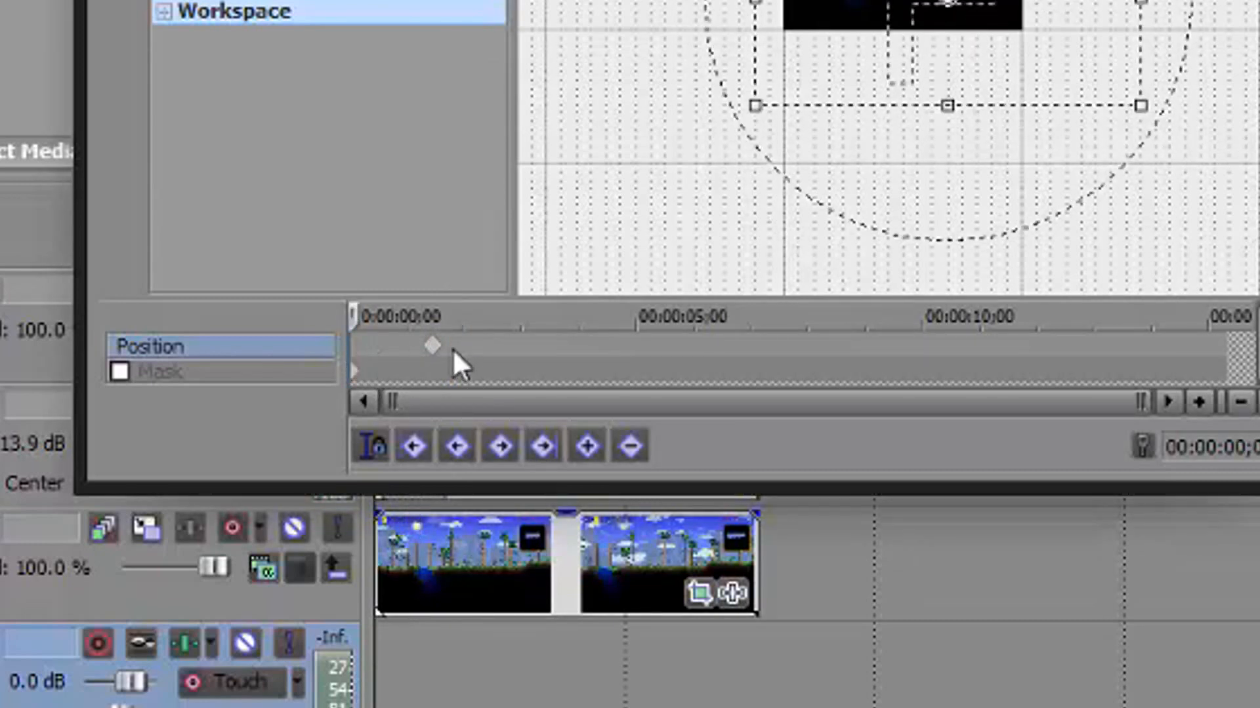
pyautogui.click(432, 346)
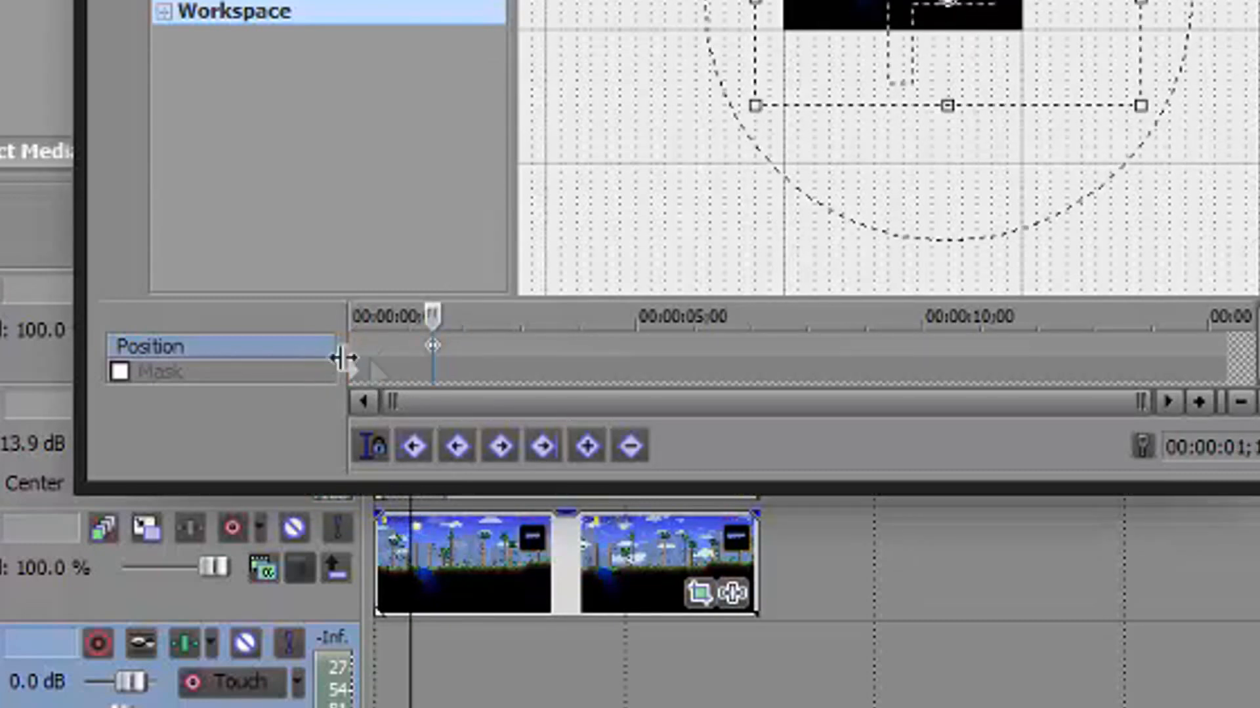
pyautogui.moveTo(432, 347); pyautogui.dragTo(353, 357)
pyautogui.click(1259, 0)
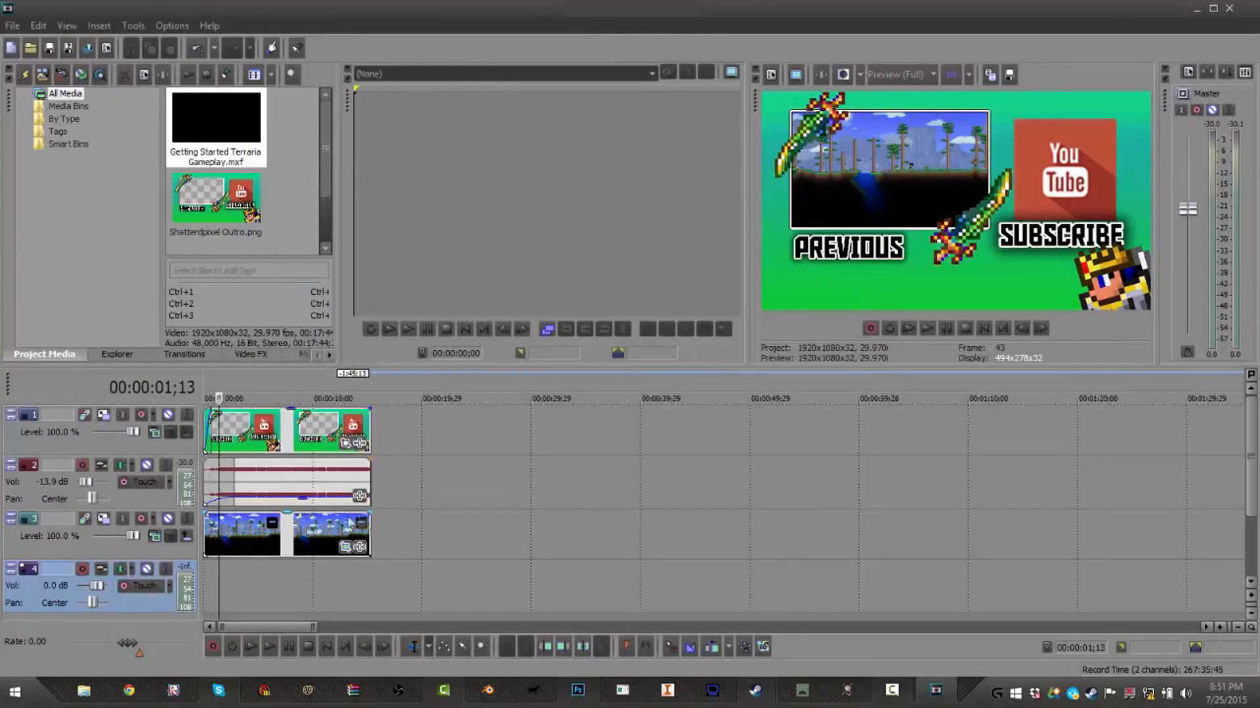
# Step: Add fade-outs at the ends of the overlay image, the song and the gameplay clip
pyautogui.click(369, 414)
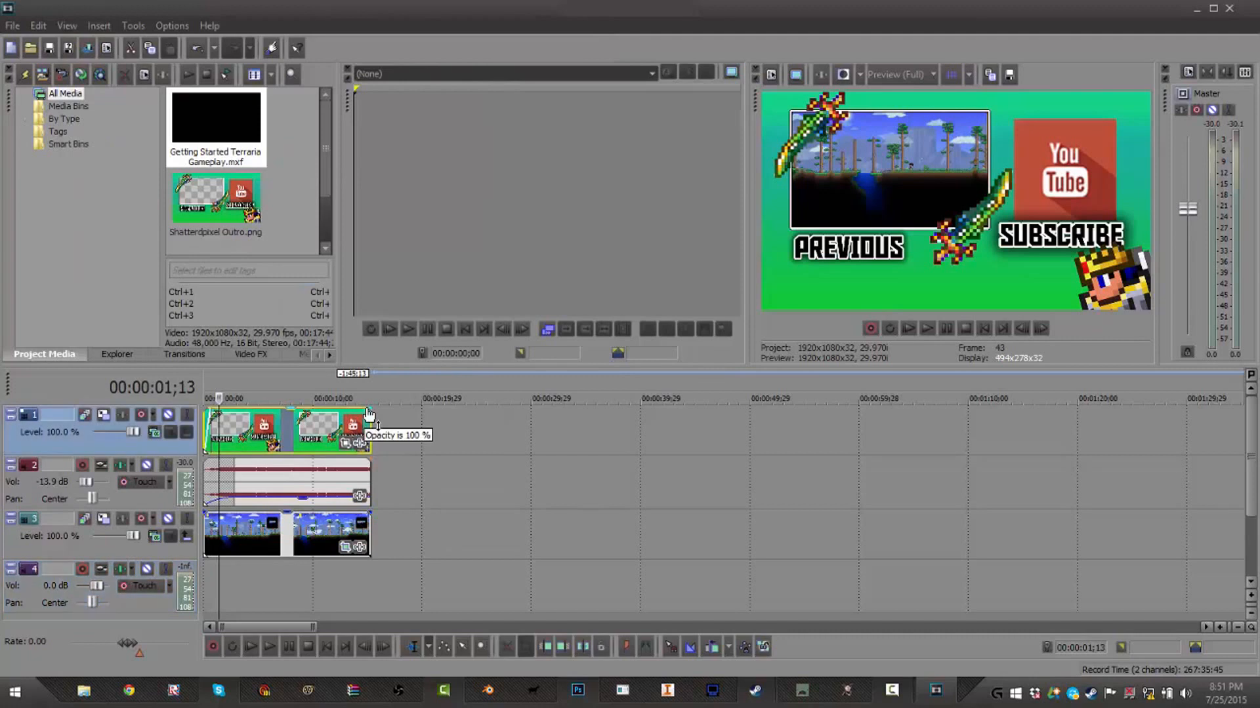
pyautogui.moveTo(369, 415); pyautogui.dragTo(352, 415)
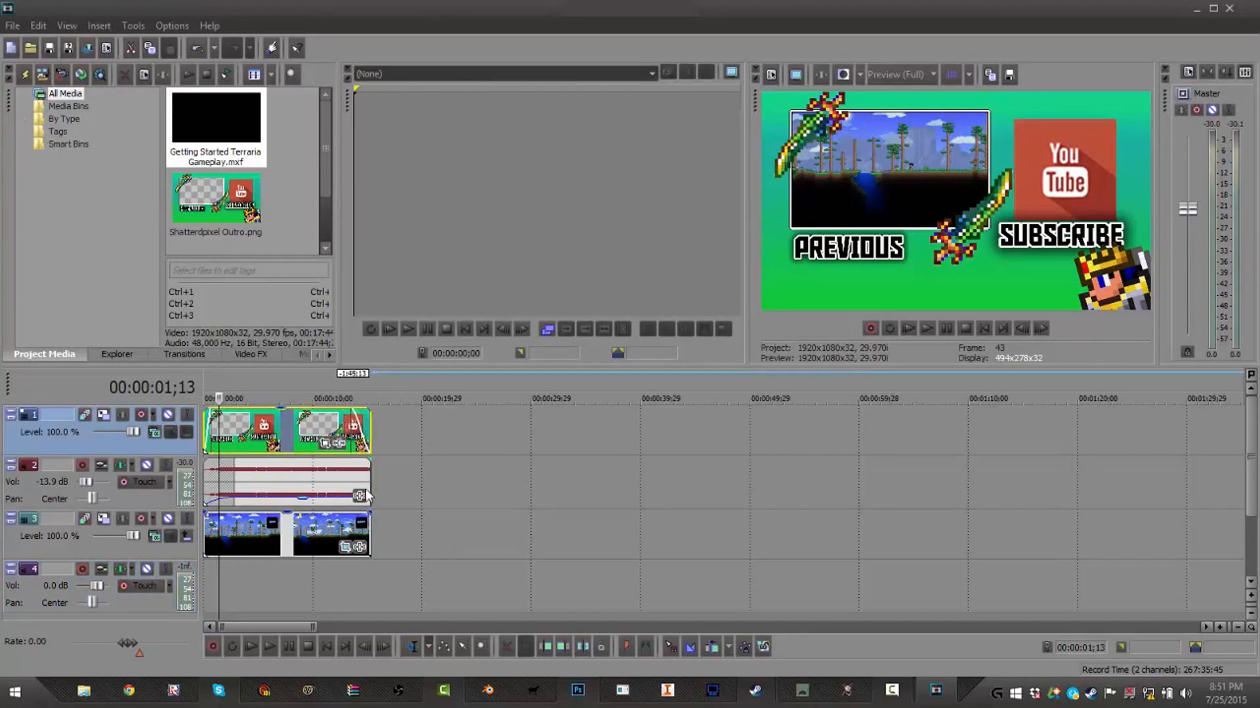
pyautogui.click(368, 467)
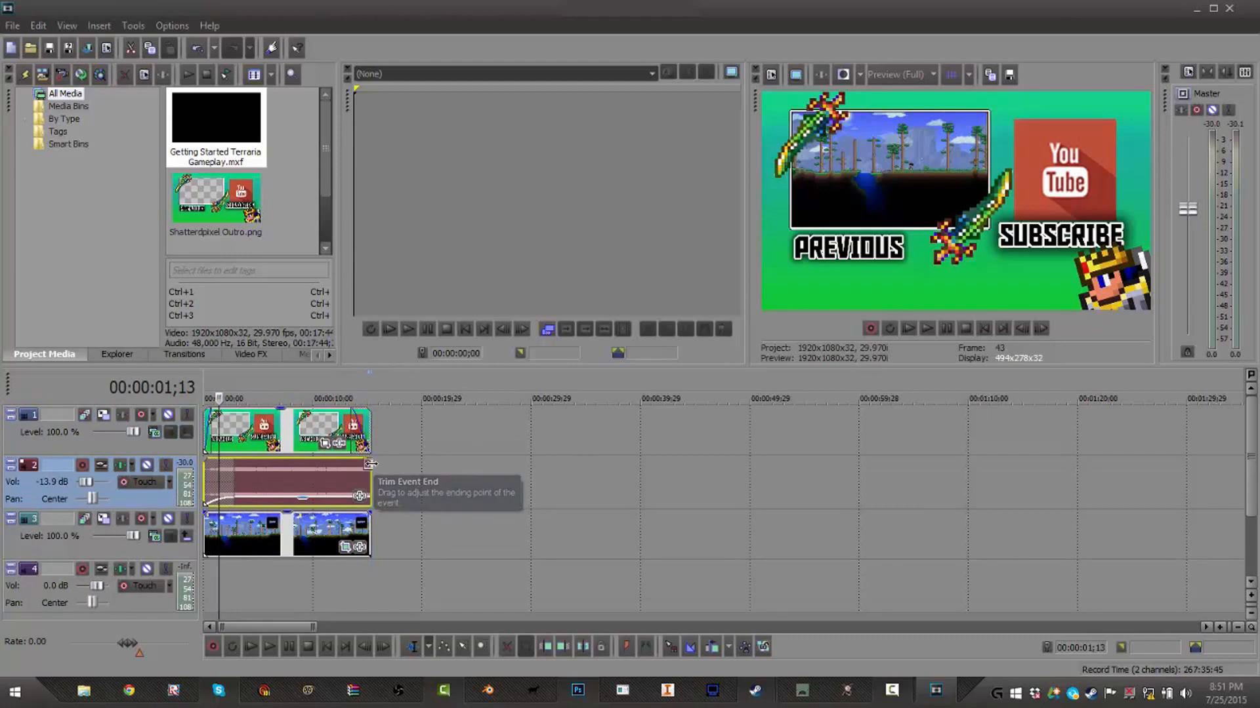
pyautogui.click(462, 466)
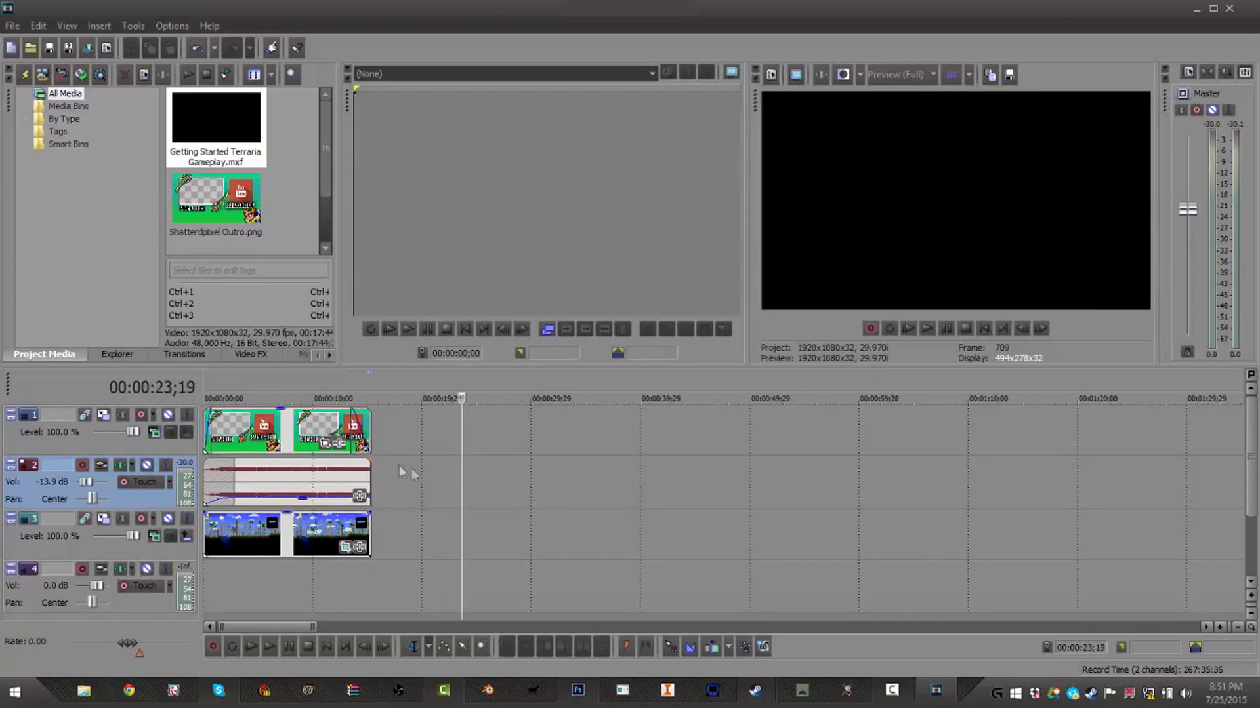
pyautogui.click(367, 460)
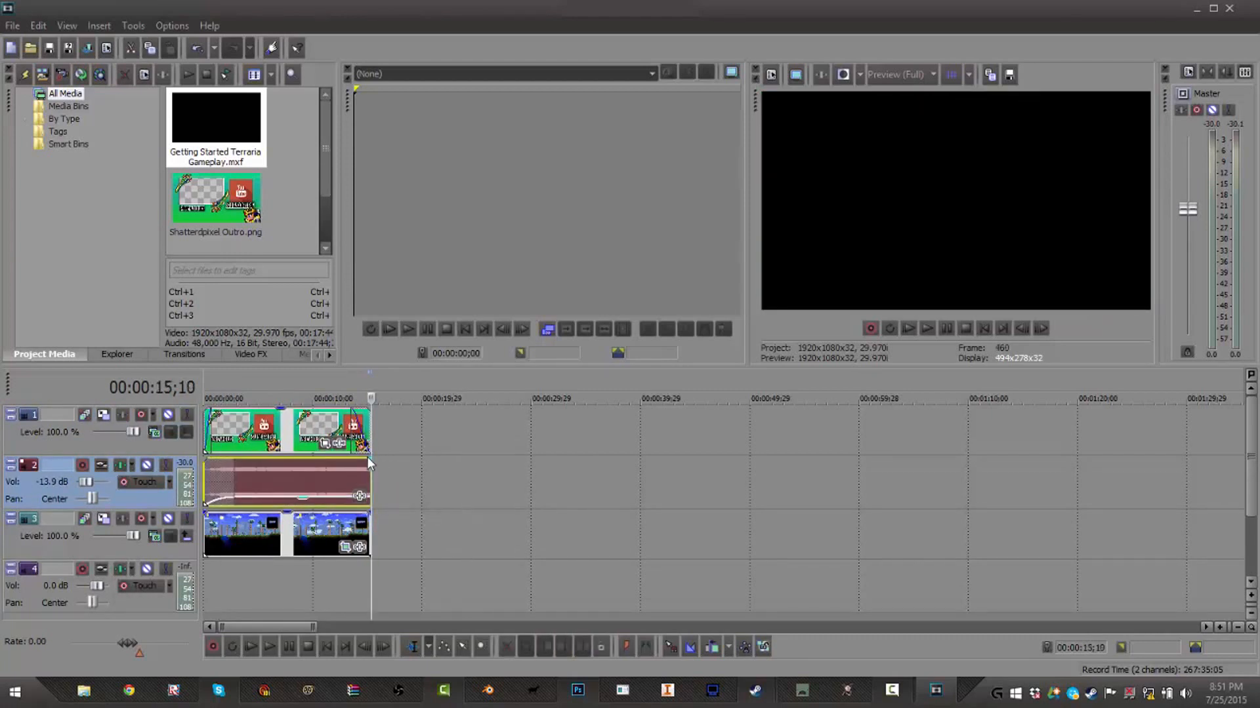
pyautogui.moveTo(359, 495)
pyautogui.mouseDown()
pyautogui.moveTo(339, 496)
pyautogui.moveTo(355, 514)
pyautogui.mouseUp()
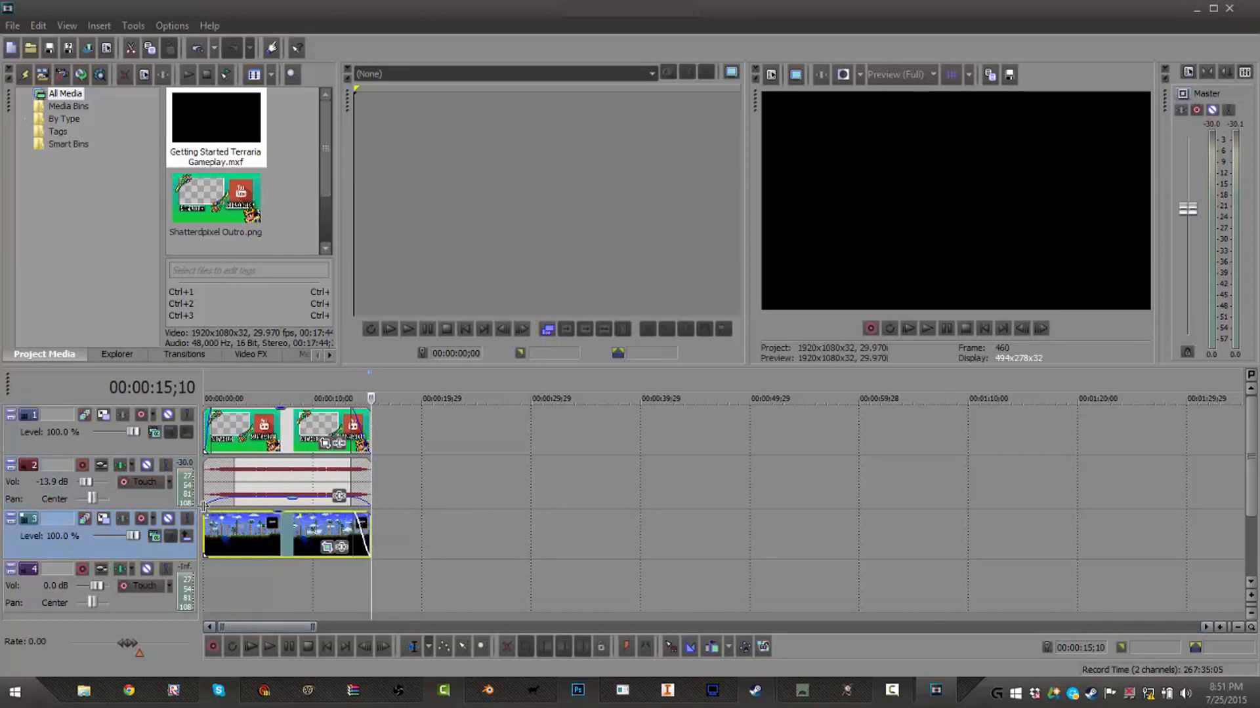
# Step: Add a short fade-in to the gameplay clip and play the whole outro to check the fades
pyautogui.moveTo(204, 511); pyautogui.dragTo(211, 511)
pyautogui.click(905, 335)
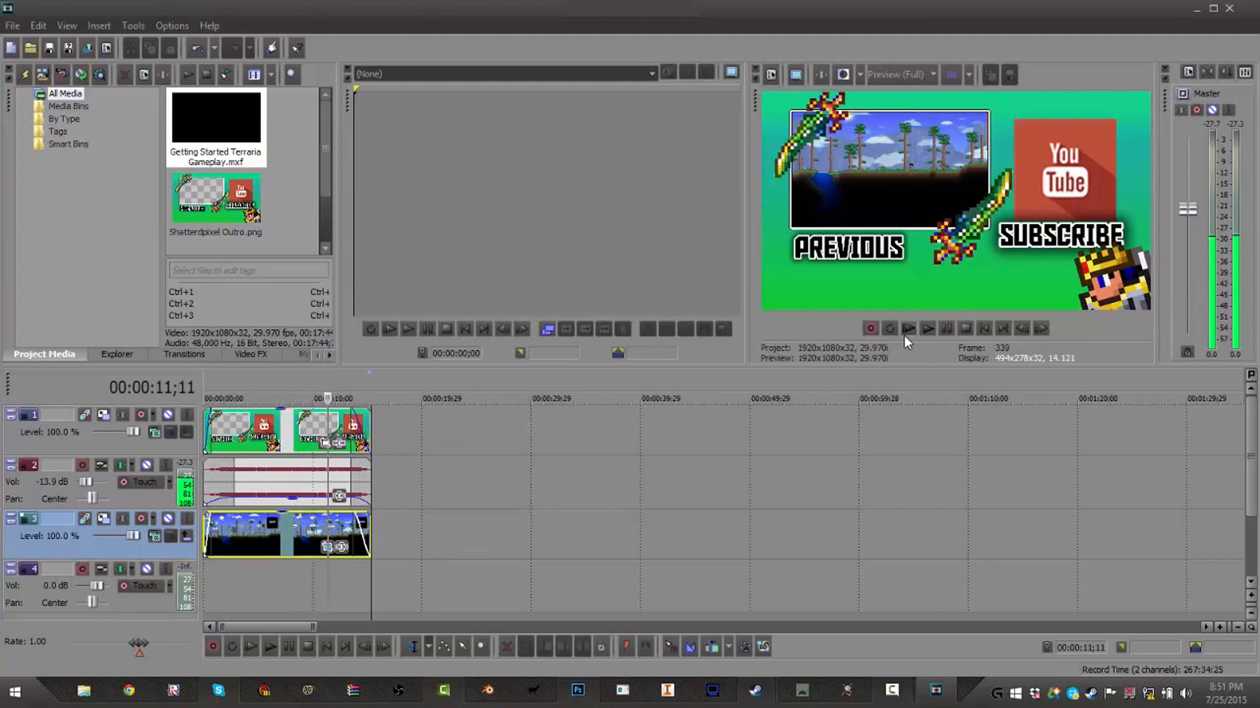
pyautogui.click(946, 329)
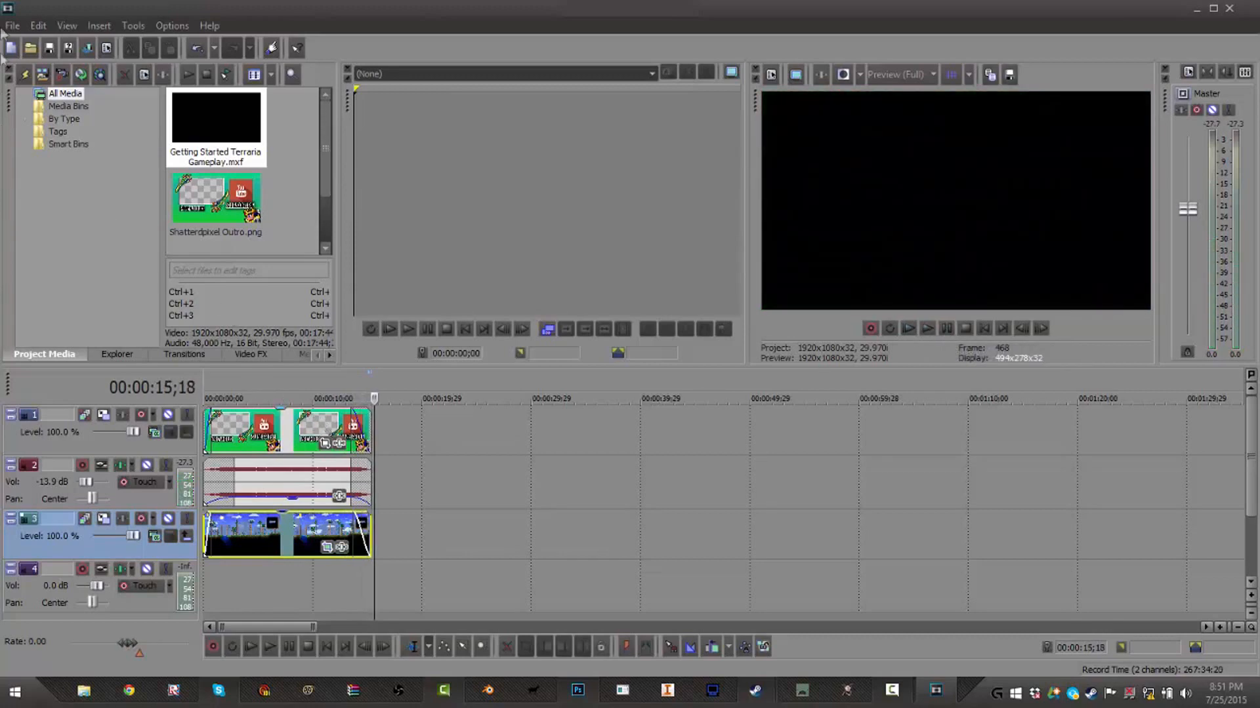
# Step: Start rendering the project as Shatterdpixel Outro in the HD EX 1920x1080-60i format and cancel the render
pyautogui.click(20, 30)
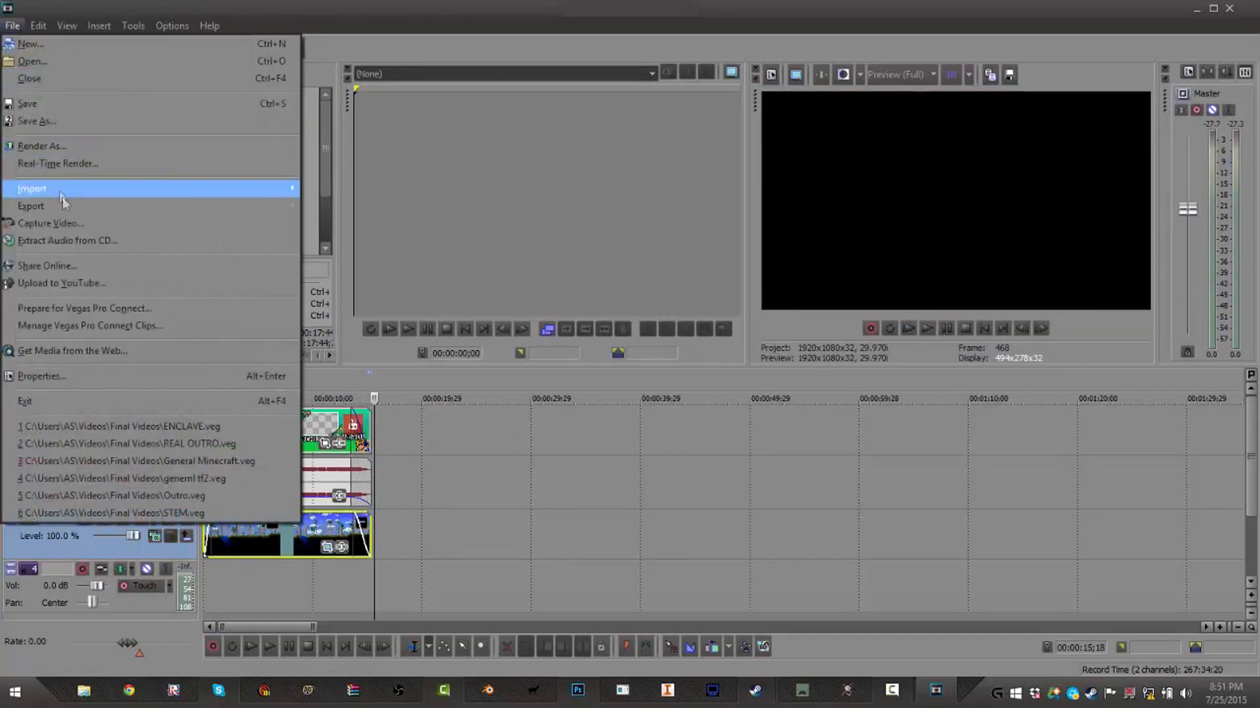
pyautogui.click(37, 147)
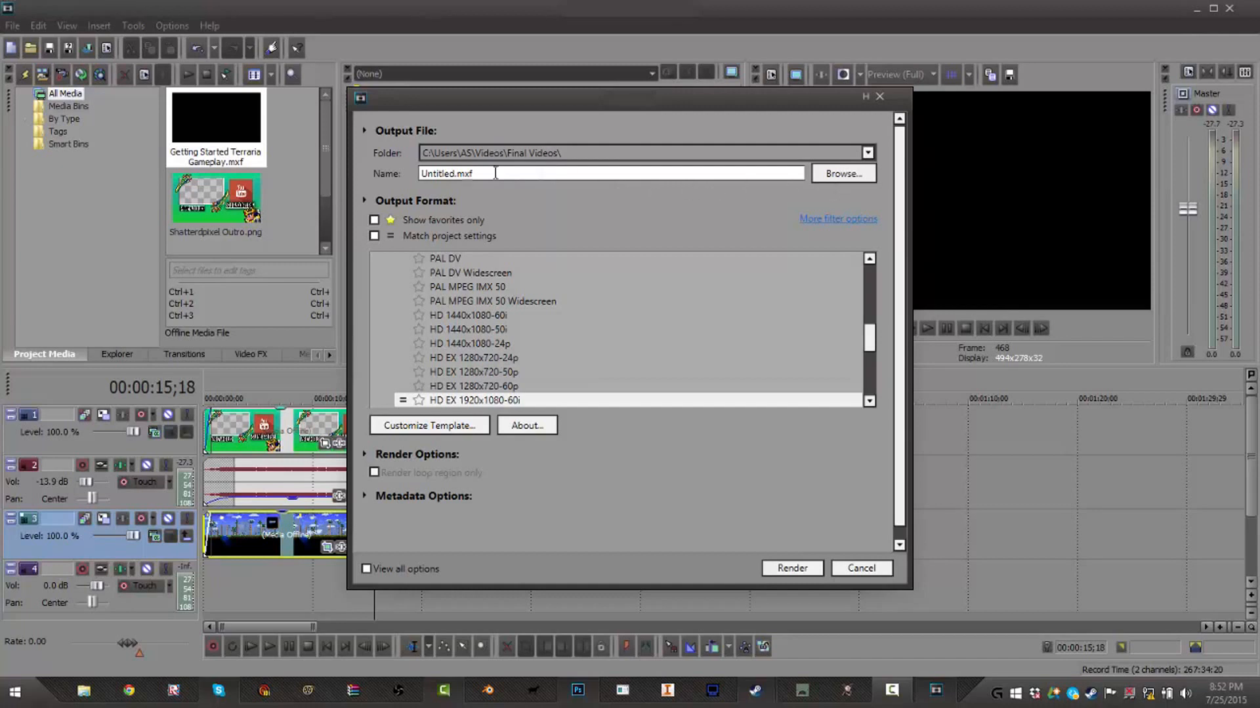
pyautogui.doubleClick(460, 179)
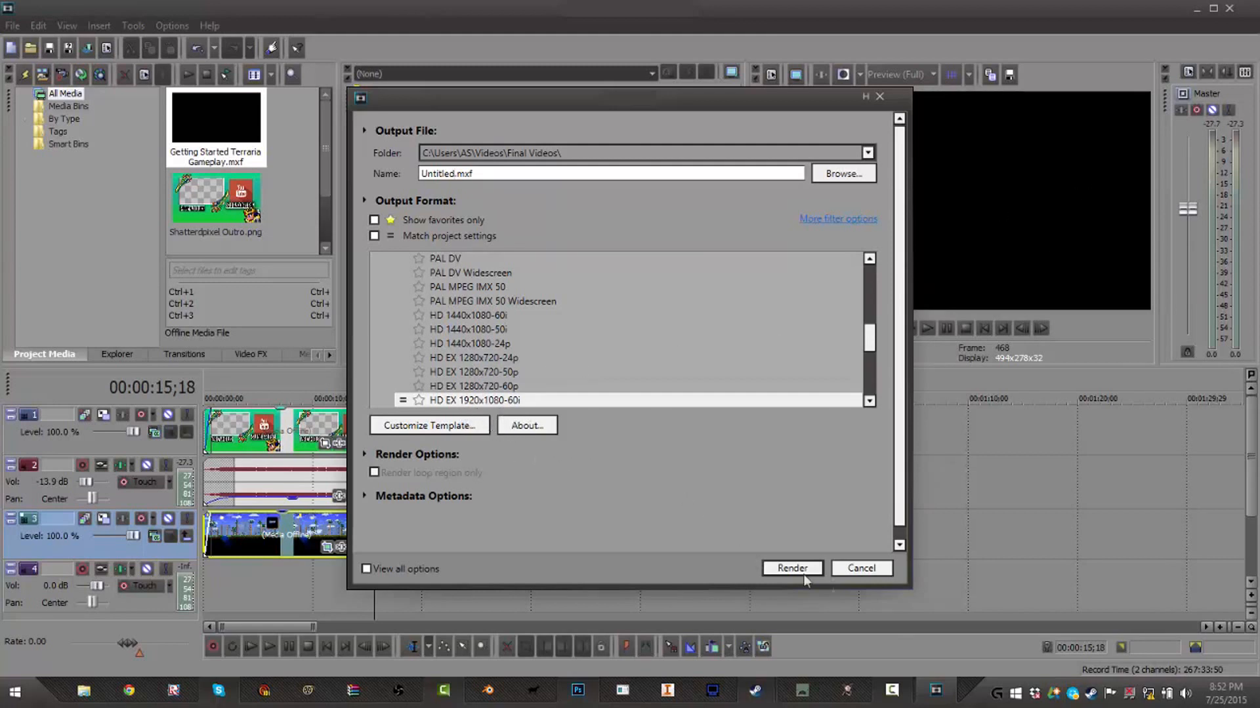
pyautogui.press('BackSpace')
pyautogui.press('BackSpace')
pyautogui.press('BackSpace')
pyautogui.press('BackSpace')
pyautogui.press('BackSpace')
pyautogui.press('BackSpace')
pyautogui.press('BackSpace')
pyautogui.press('BackSpace')
pyautogui.write('Shatterdpixel Outro')
pyautogui.click(792, 568)
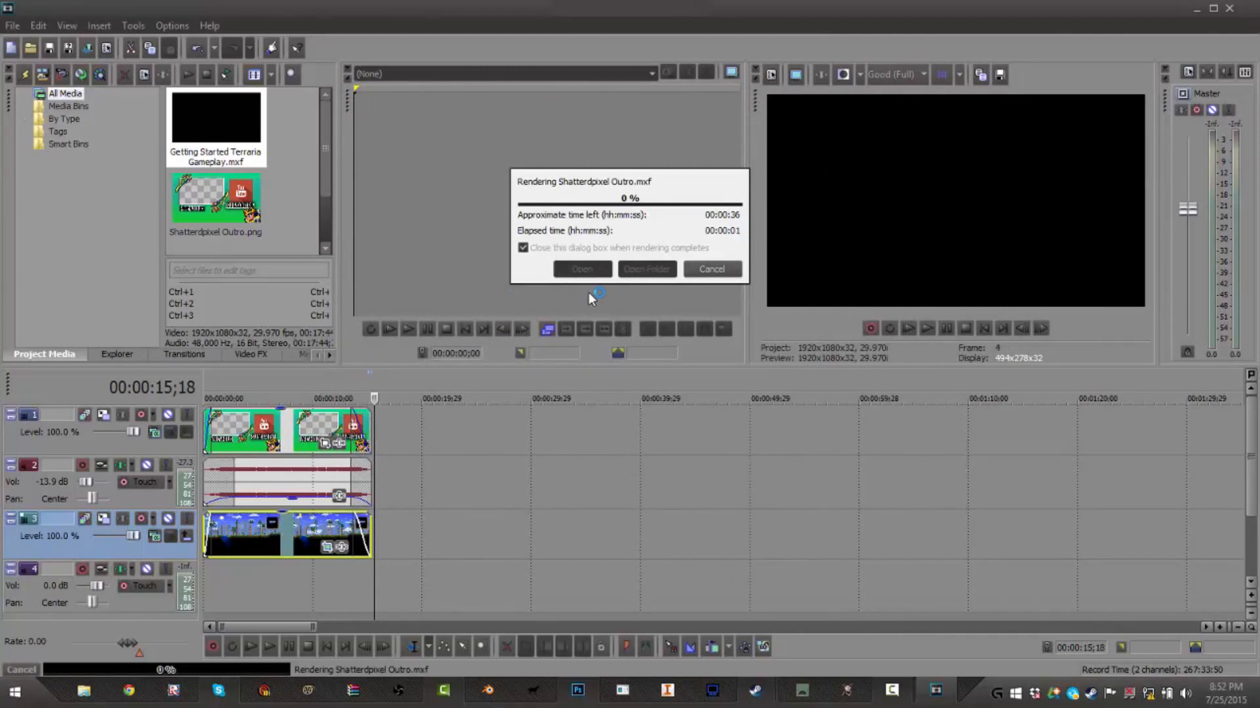
pyautogui.click(723, 269)
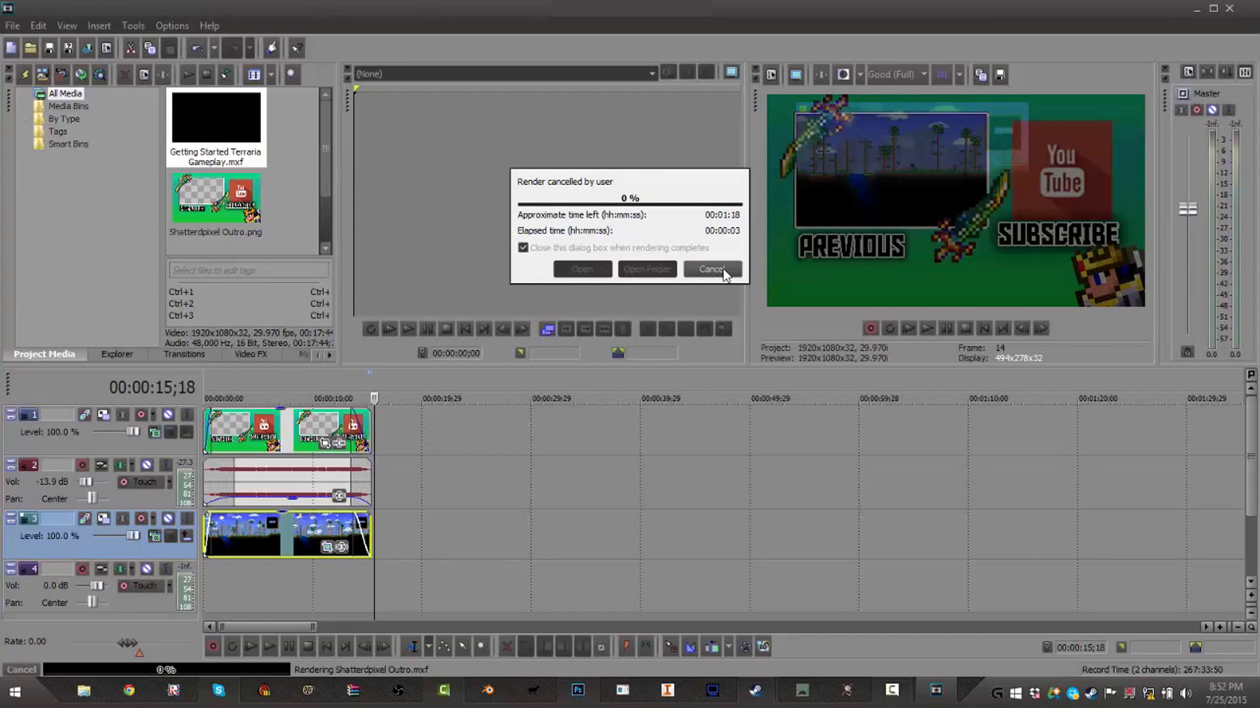
pyautogui.click(723, 269)
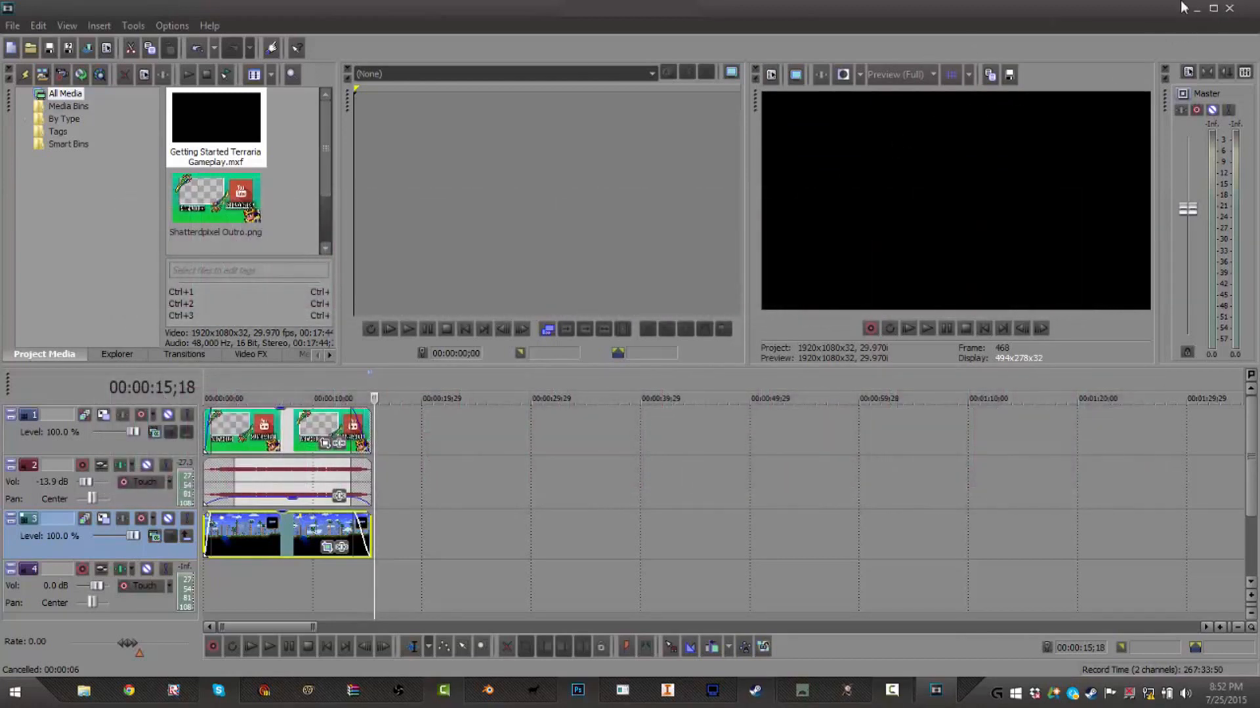
# Step: Close the program, saving the project as Shatterdpixel Outro in the Final Videos folder
pyautogui.moveTo(1231, 9)
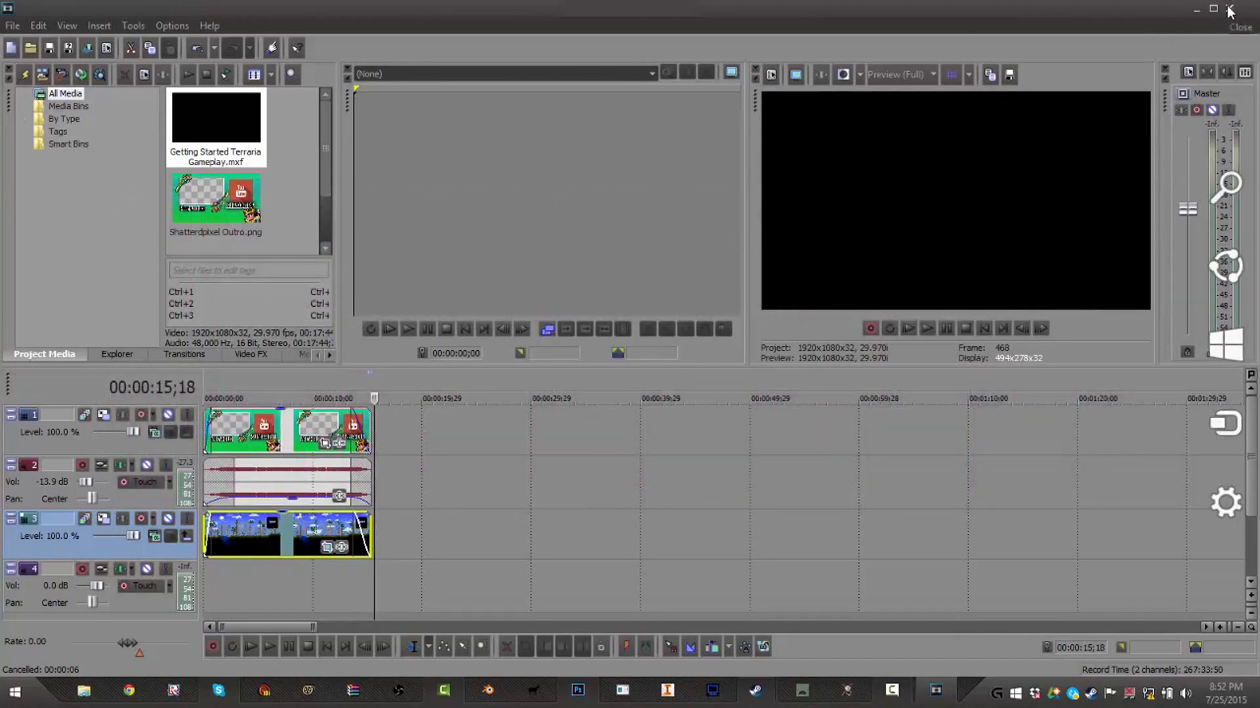
pyautogui.click(1230, 9)
pyautogui.click(581, 292)
pyautogui.write('S')
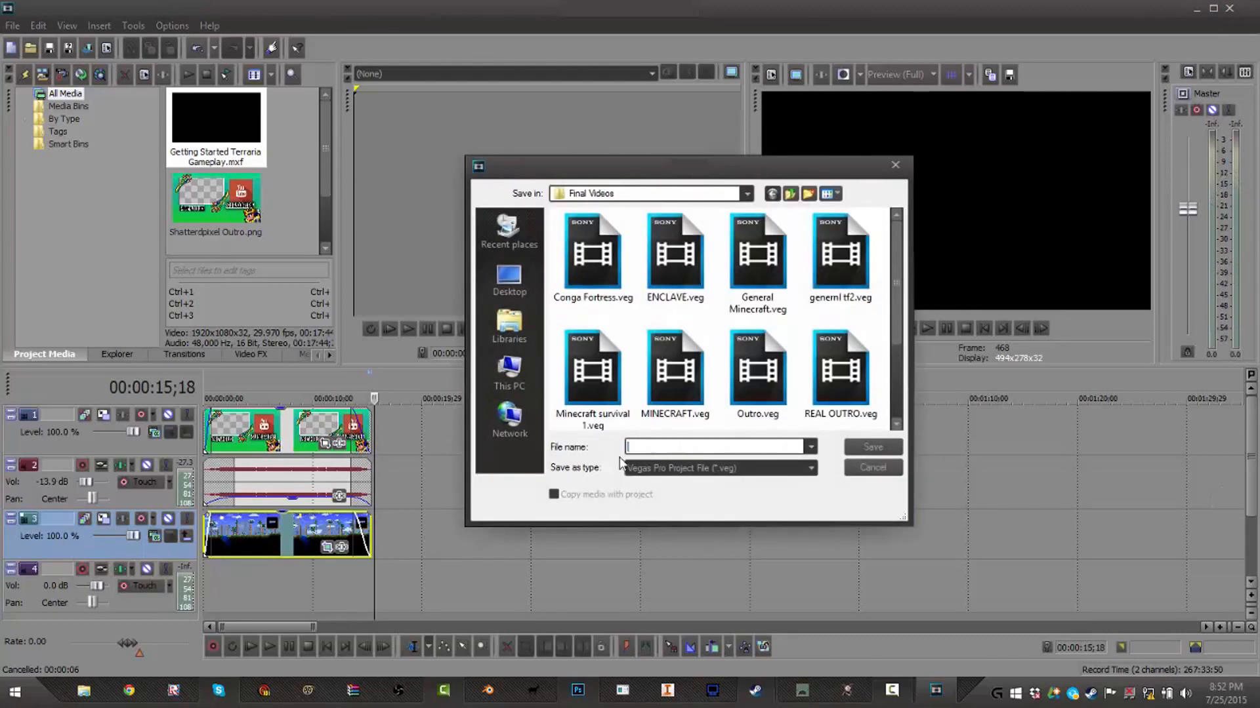
pyautogui.write('ha')
pyautogui.write('tterdpixel Outro')
pyautogui.click(883, 450)
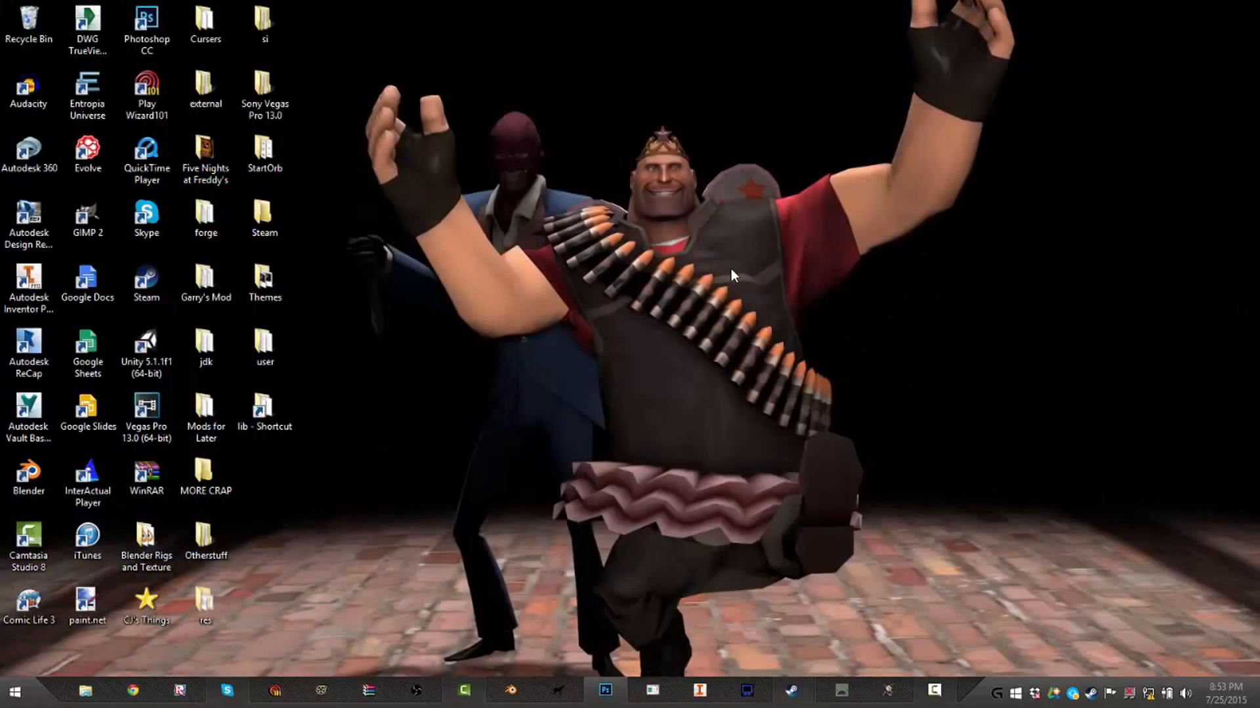